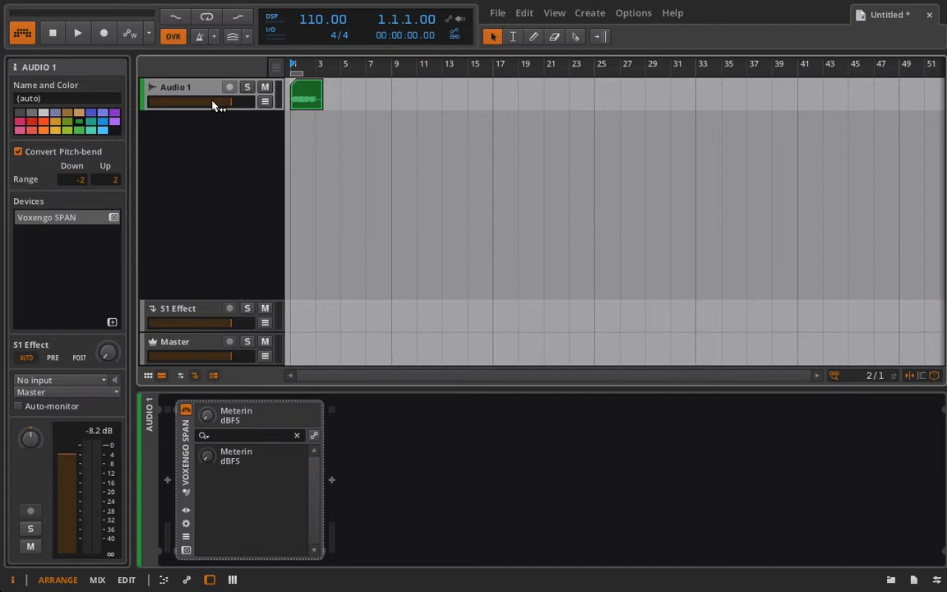
Step: Play back the Audio 1 clip, inspect its waveform in the detail editor, and return to the track's device chain
left_click(78, 36)
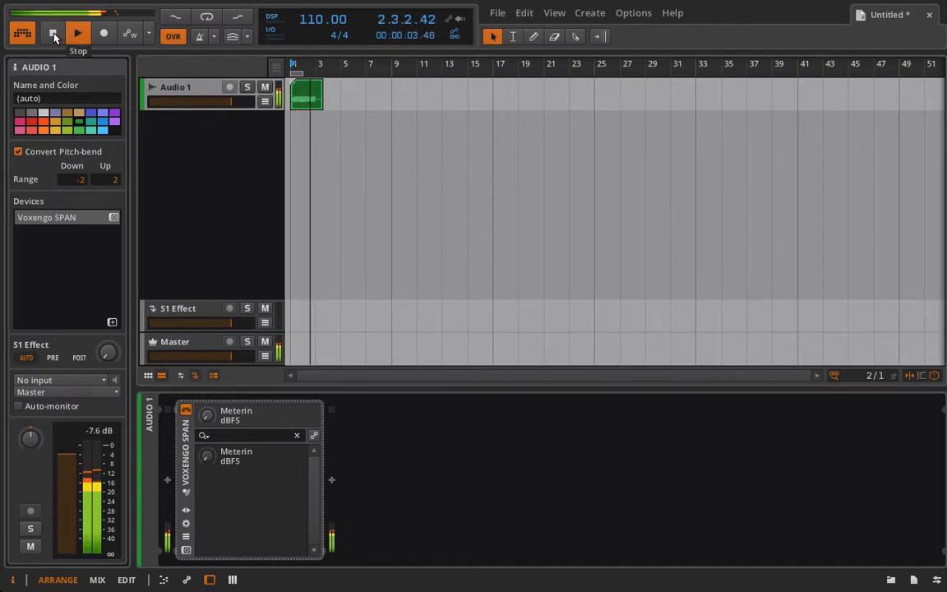
left_click(54, 36)
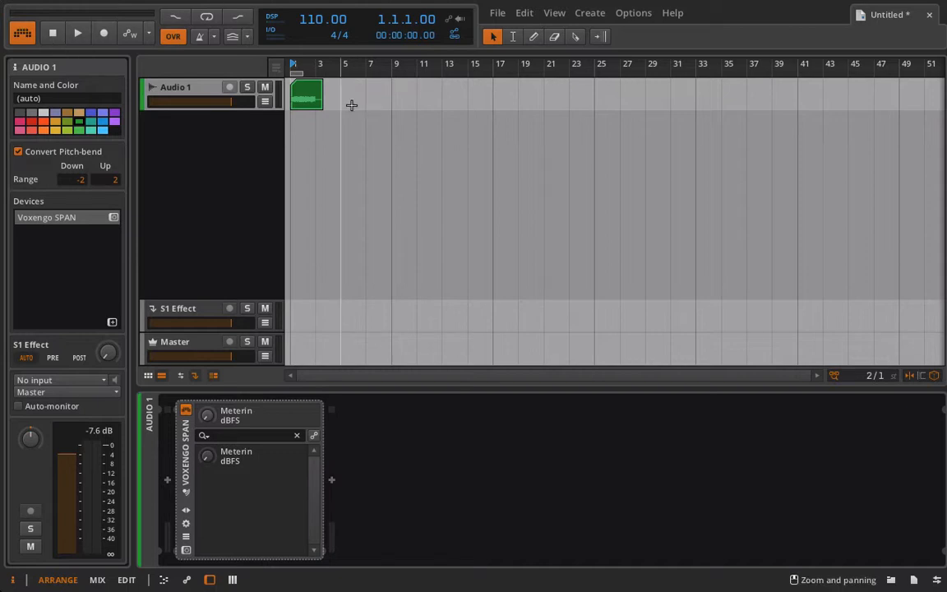
double_click(309, 100)
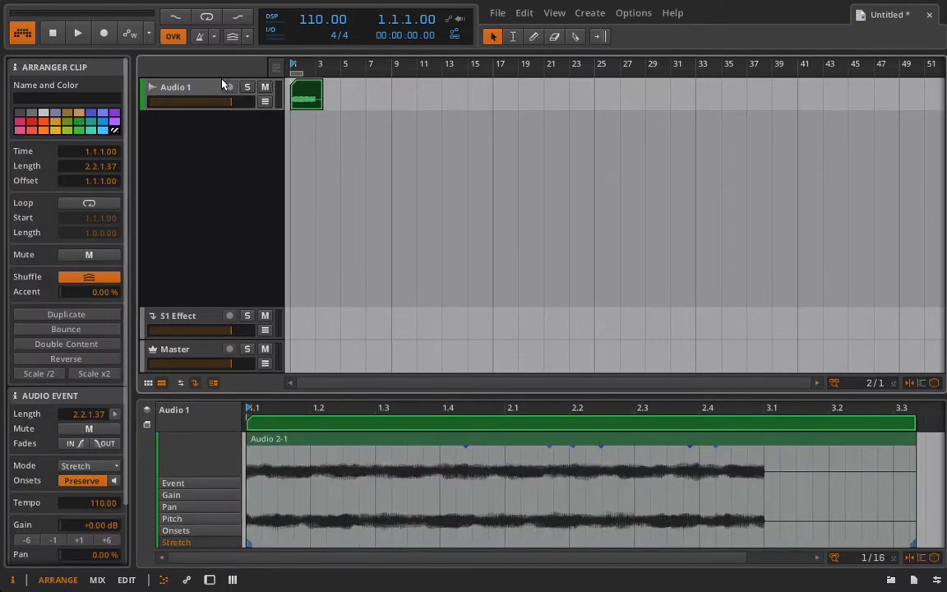
left_click(182, 98)
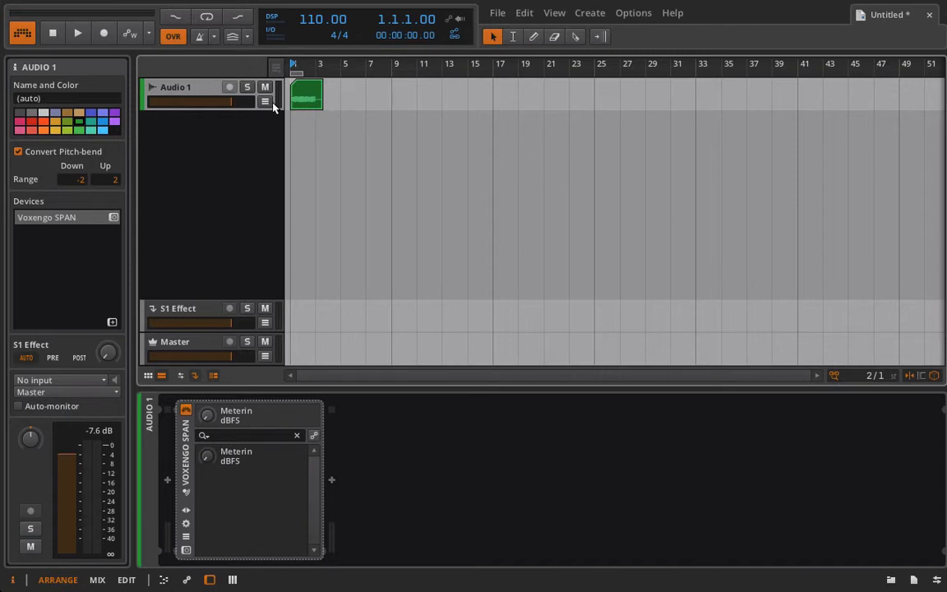
Step: Lower the system listening volume and play the unprocessed Audio 1 clip
key("XF86AudioLowerVolume")
key("XF86AudioLowerVolume")
key("XF86AudioLowerVolume")
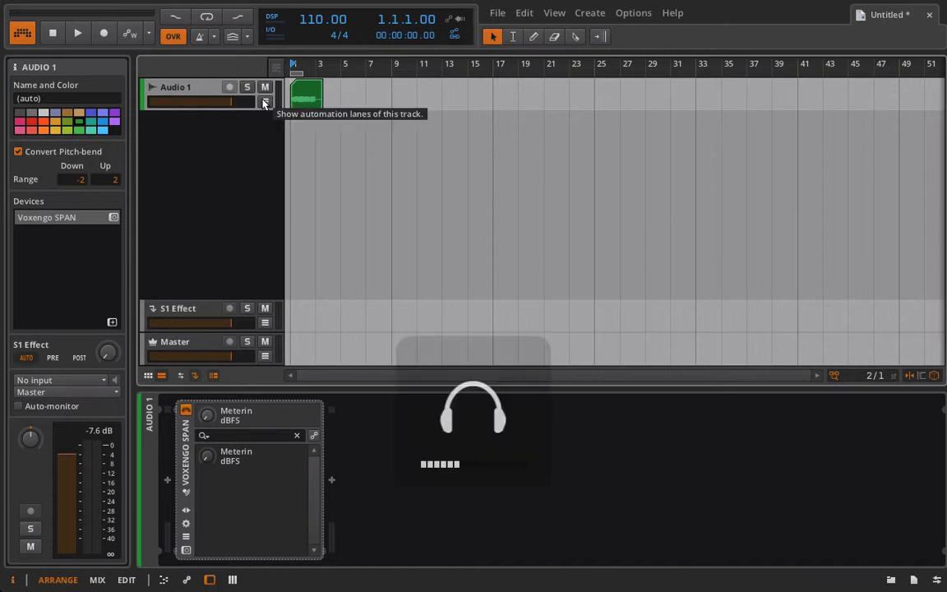
key("space")
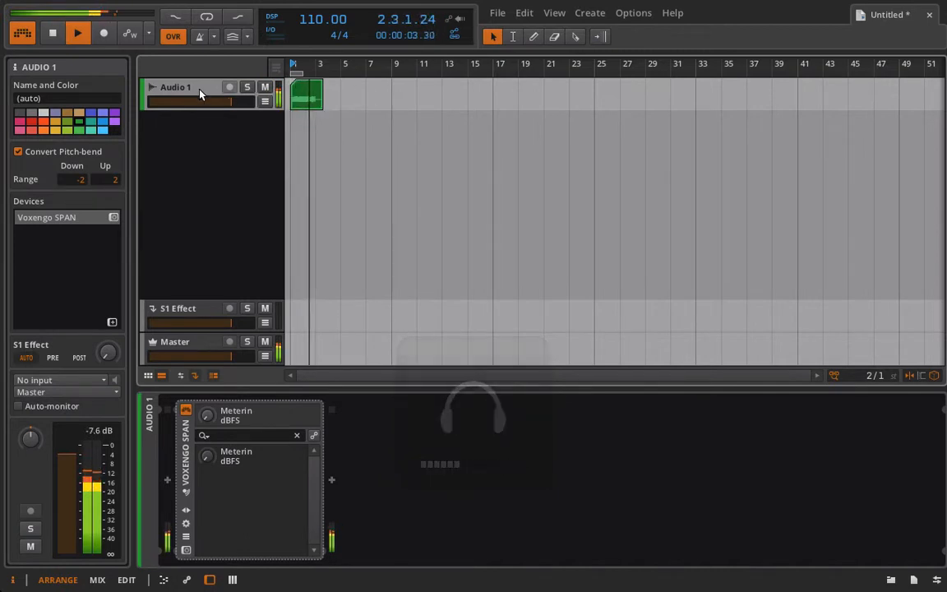
Step: Insert an FX Layer before Voxengo SPAN on Audio 1 and add an FX Chain as its first layer
left_click(167, 480)
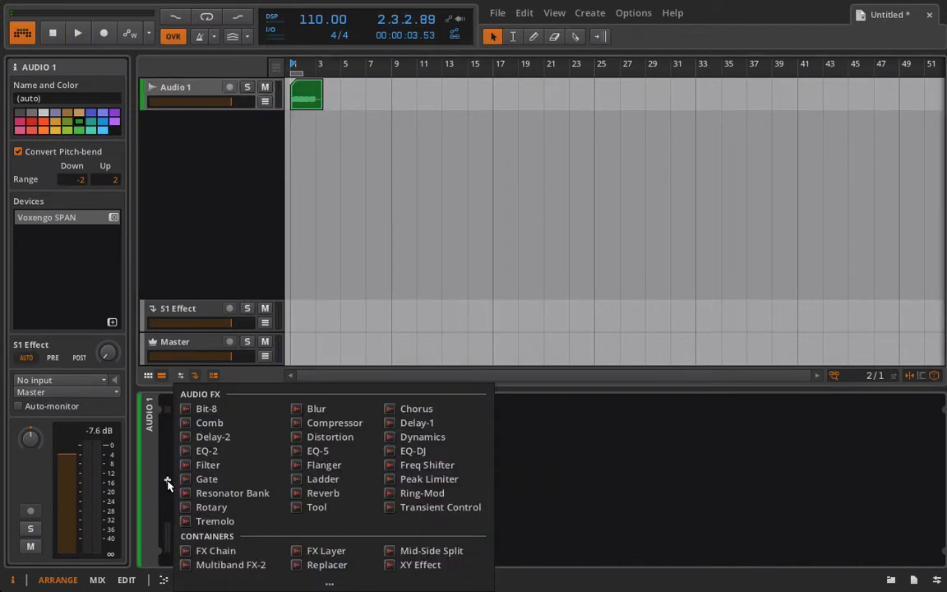
left_click(298, 551)
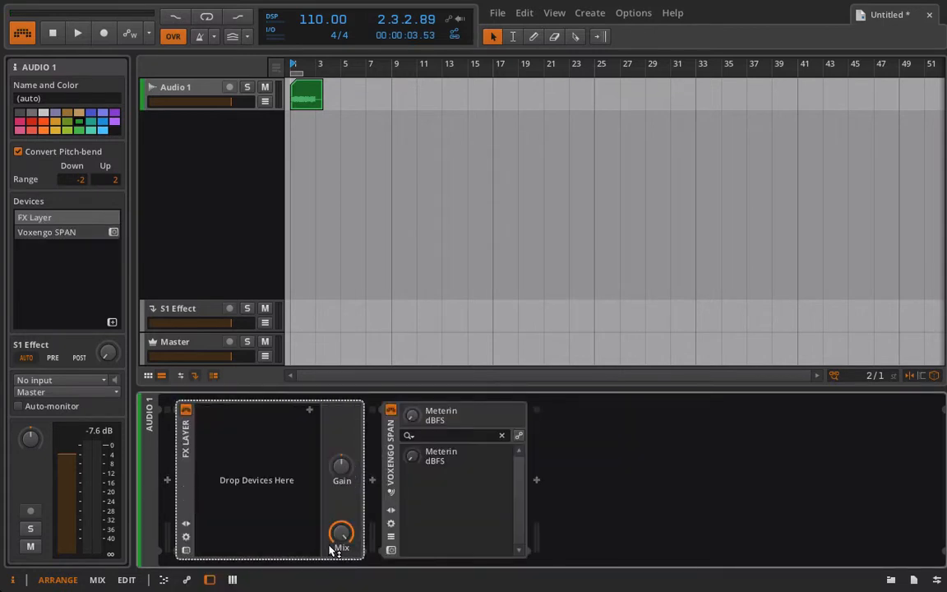
left_click(310, 409)
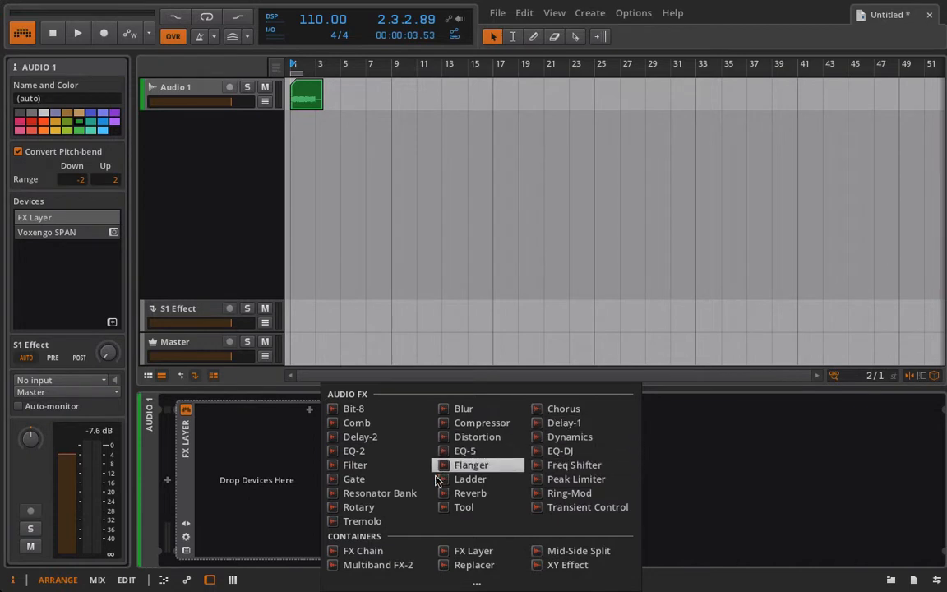
left_click(358, 551)
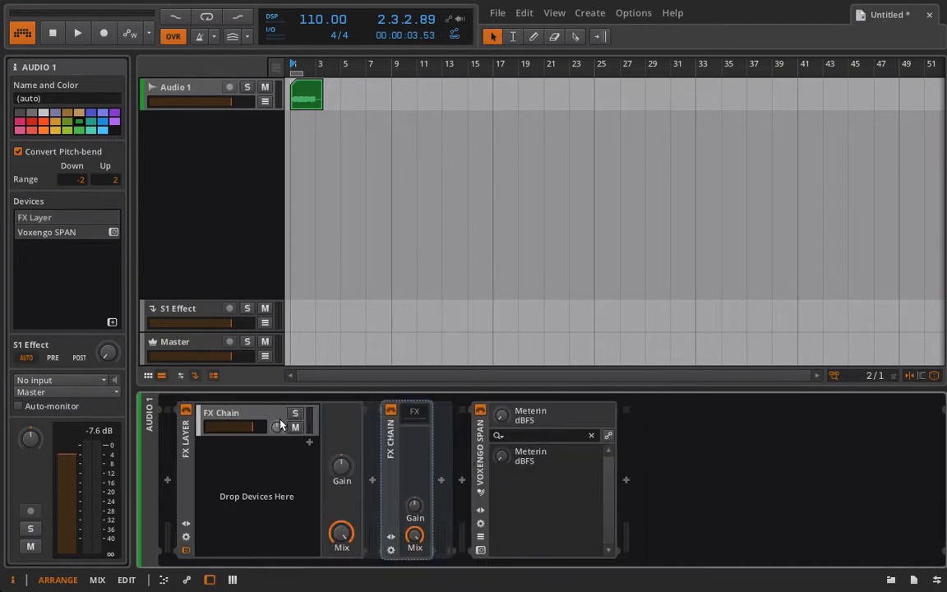
Step: Add four Freq Shifter devices in series inside the FX Chain
left_click(441, 485)
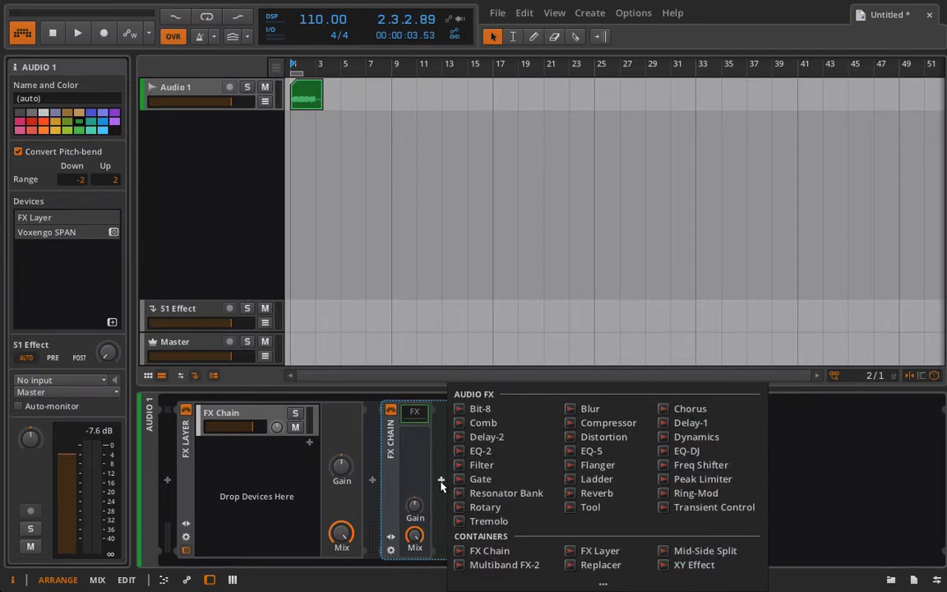
left_click(724, 466)
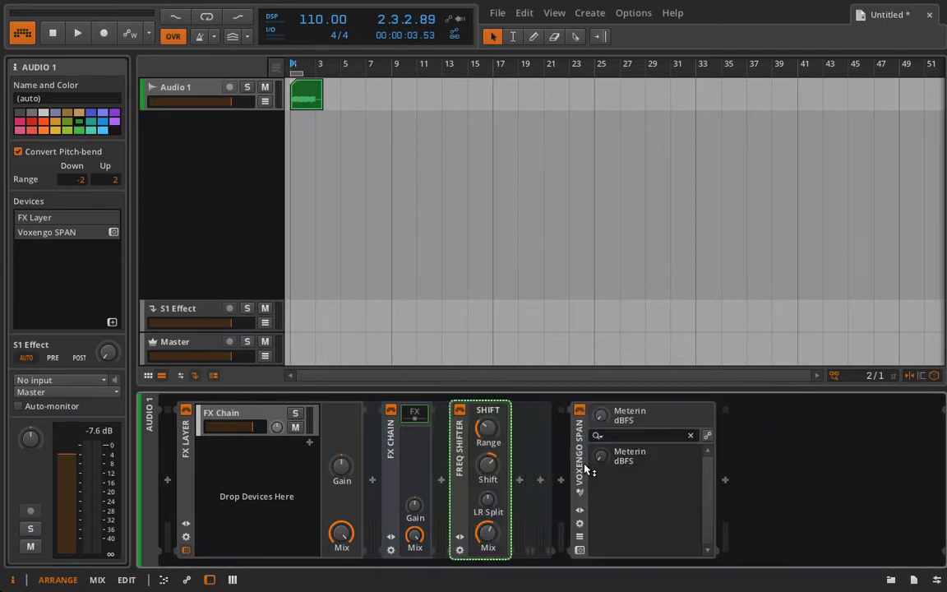
left_click(521, 480)
left_click(785, 464)
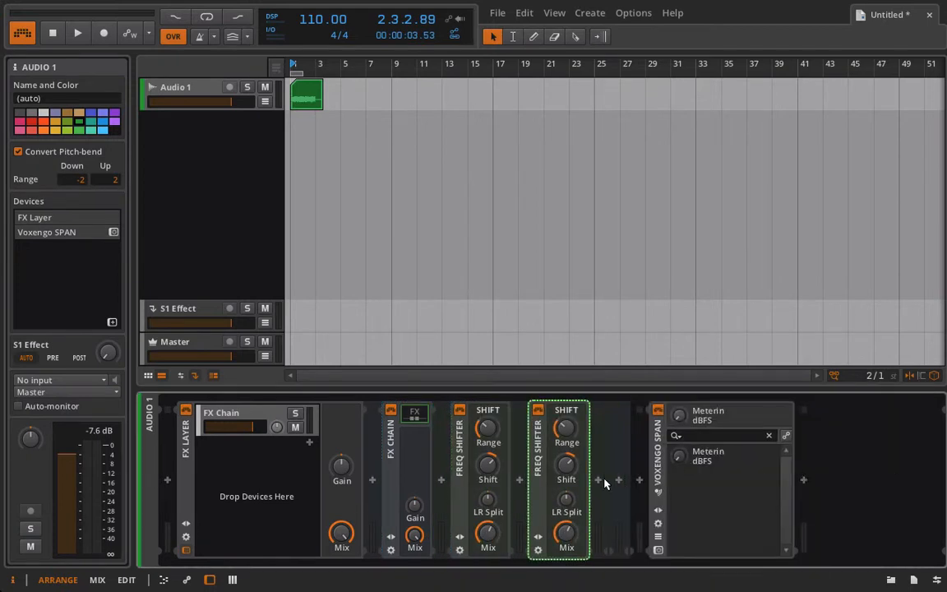
left_click(604, 483)
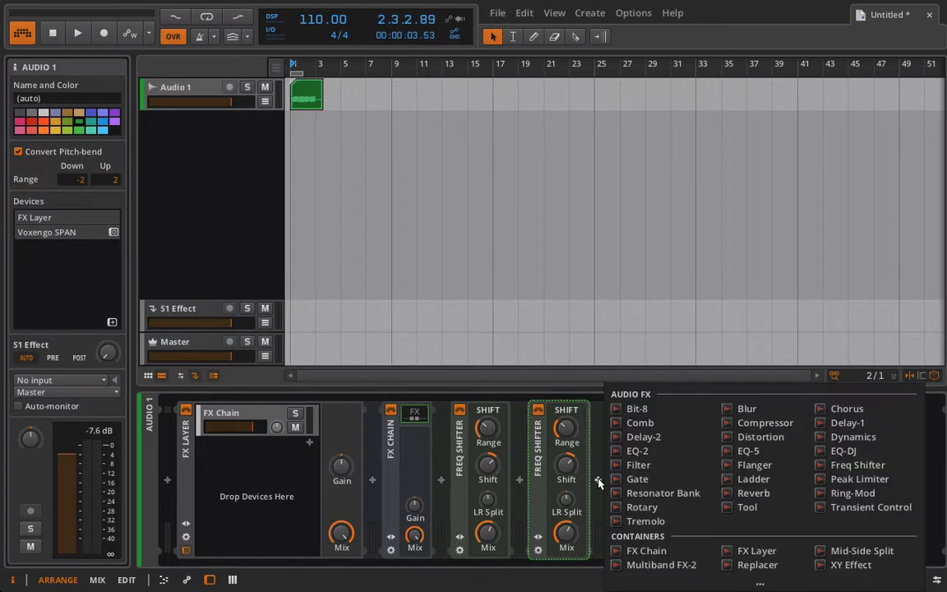
left_click(891, 468)
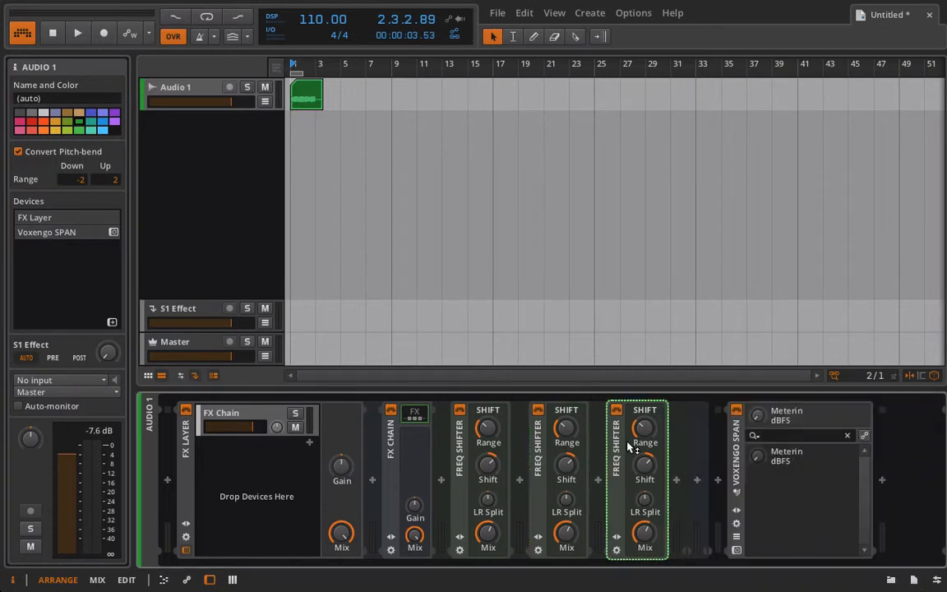
left_click(676, 481)
left_click(634, 463)
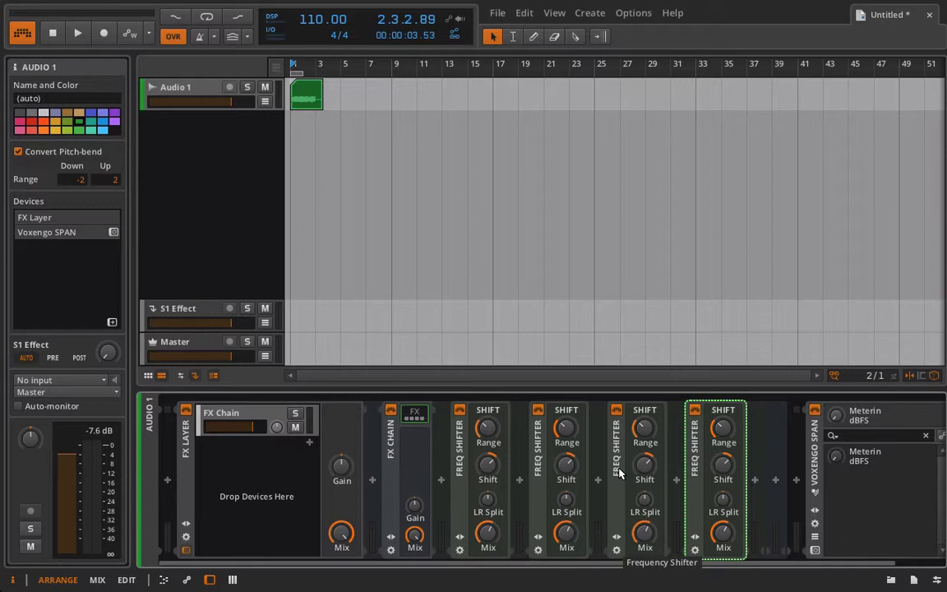
Step: Deactivate the second, third and fourth Freq Shifters, leaving only the first active
left_click(413, 535)
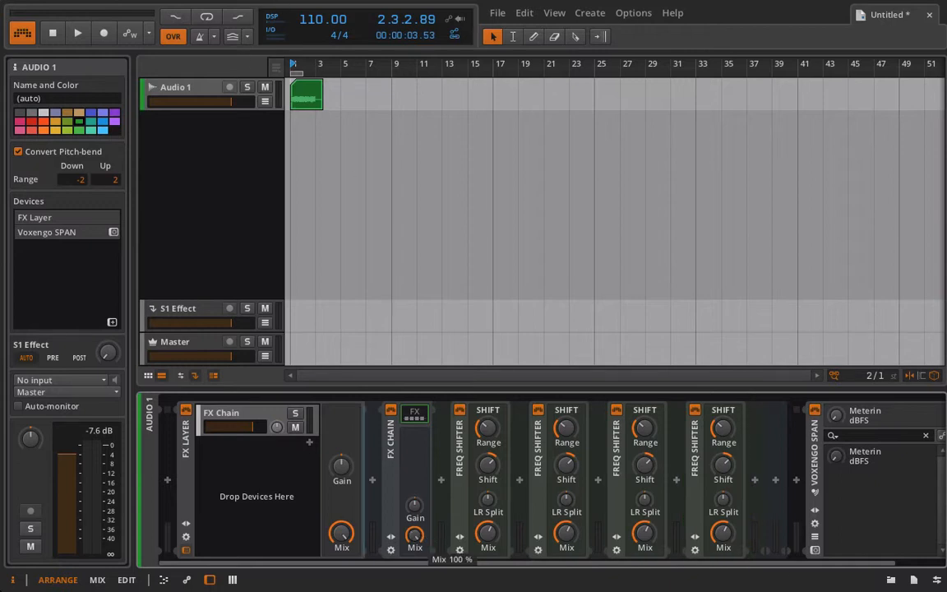
left_click(537, 409)
left_click(617, 410)
left_click(694, 411)
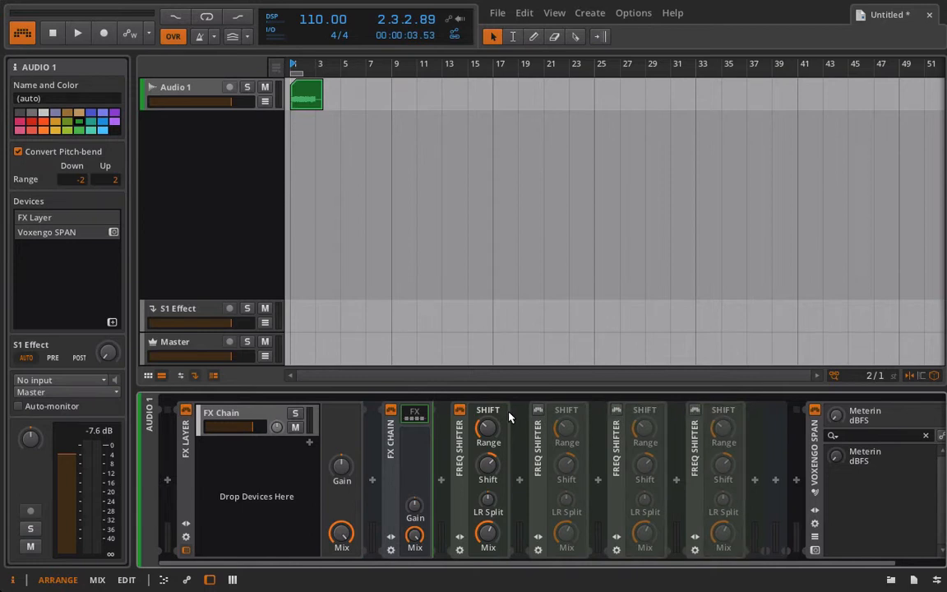
Step: During playback, lower the first Freq Shifter's Range, raise its Shift, make LR Split negative and turn Mix fully up
key("space")
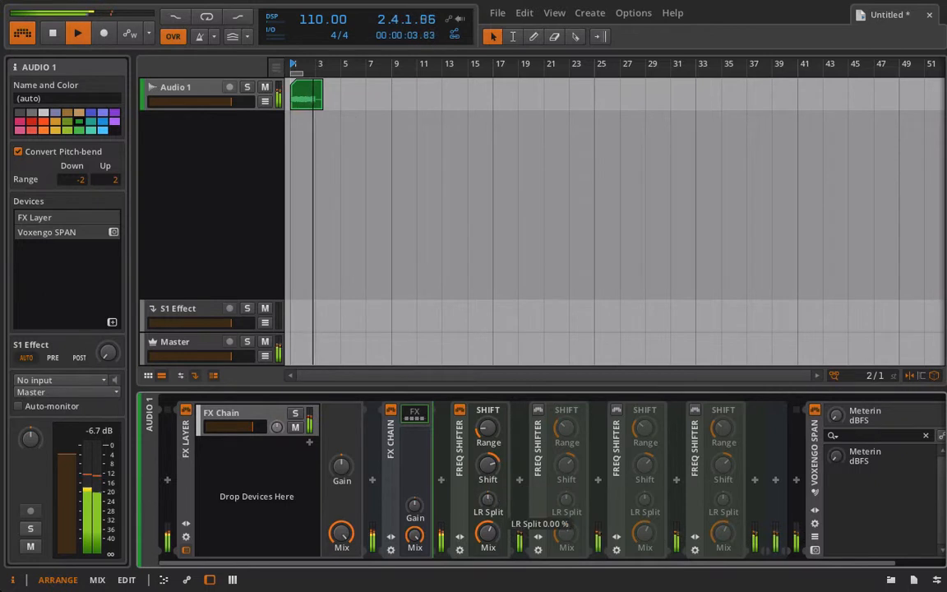
left_click_drag(488, 499, 489, 530)
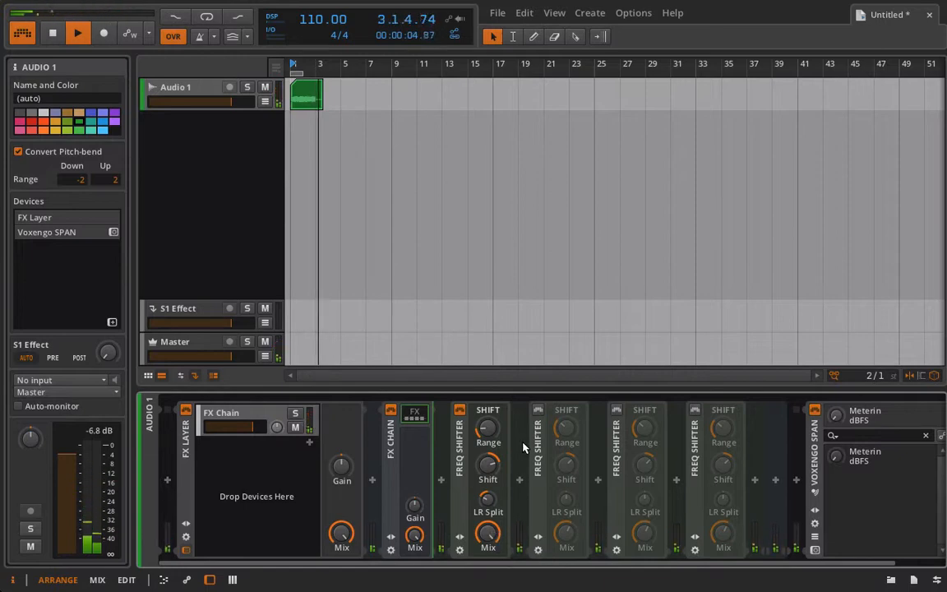
Step: Activate the second Freq Shifter and, while replaying the clip, raise its Range, lower Shift and Mix, and make LR Split positive
left_click(538, 409)
mouse_move(566, 426)
left_mouse_down()
mouse_move(566, 397)
mouse_move(566, 409)
left_mouse_up()
left_click_drag(566, 465, 566, 492)
key("space")
key("space")
mouse_move(563, 543)
left_mouse_down()
mouse_move(563, 575)
mouse_move(561, 544)
left_mouse_up()
key("space")
key("space")
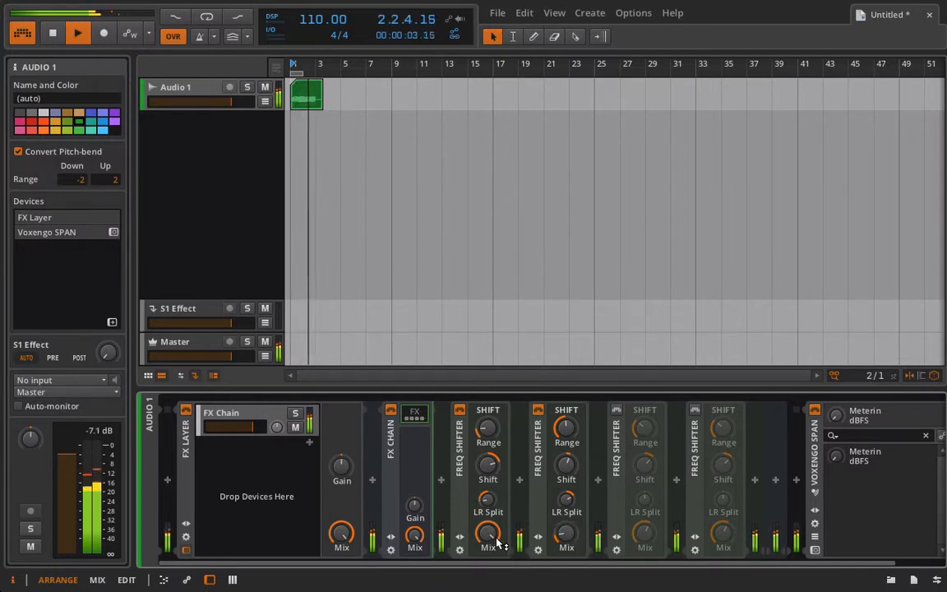
key("space")
key("space")
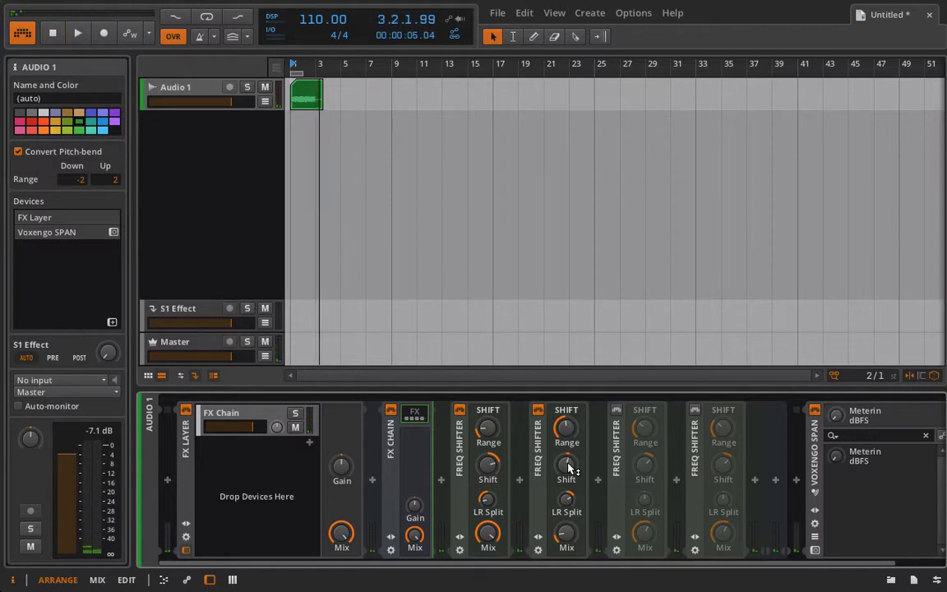
Step: Fine-tune the second Freq Shifter by ear, making Shift slightly negative, lowering Range a little and raising Mix slightly
mouse_move(565, 467)
left_mouse_down()
mouse_move(565, 430)
mouse_move(565, 461)
left_mouse_up()
key("space")
key("space")
left_click_drag(566, 532, 566, 545)
Step: Activate the third Freq Shifter and, while listening, make LR Split negative, lower Mix and Range, and raise Shift
left_click(616, 410)
left_click_drag(645, 500, 646, 553)
key("space")
key("space")
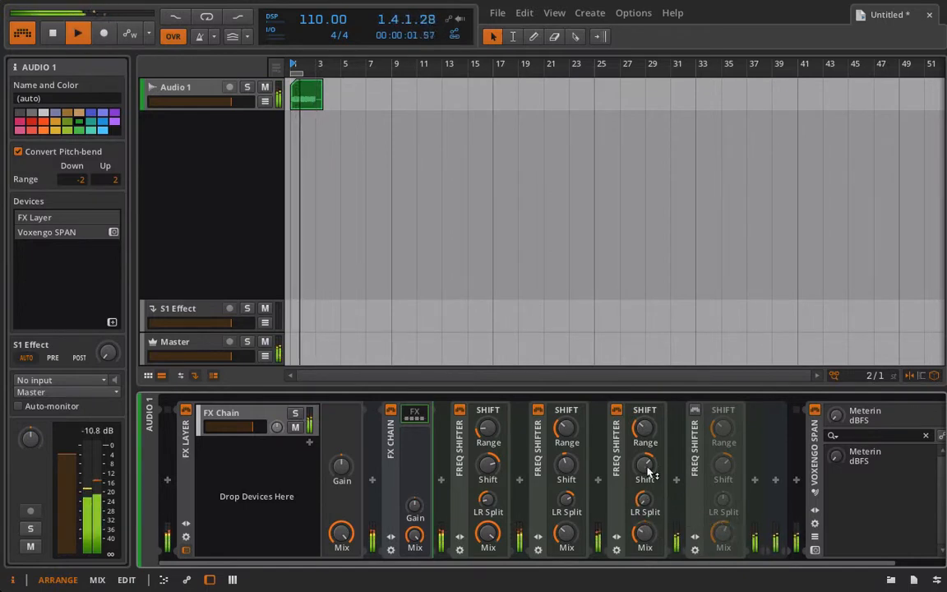
left_click_drag(645, 437, 644, 451)
key("space")
key("space")
Step: Activate the fourth Freq Shifter and, while listening, make Shift negative, lower Range and Mix, and make LR Split strongly positive
left_click(695, 409)
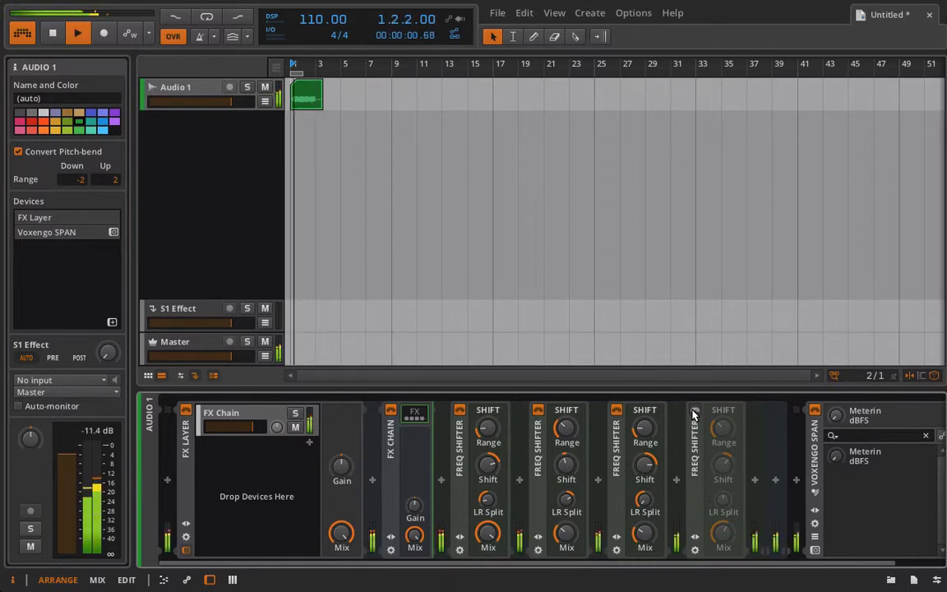
left_click_drag(728, 470, 727, 498)
left_click_drag(729, 430, 729, 442)
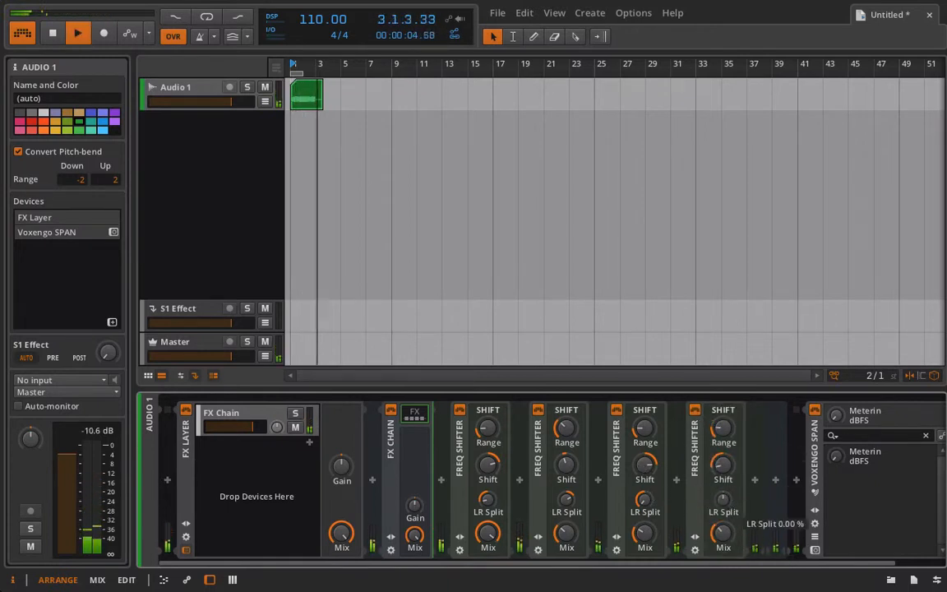
key("space")
key("space")
left_click_drag(726, 543, 727, 567)
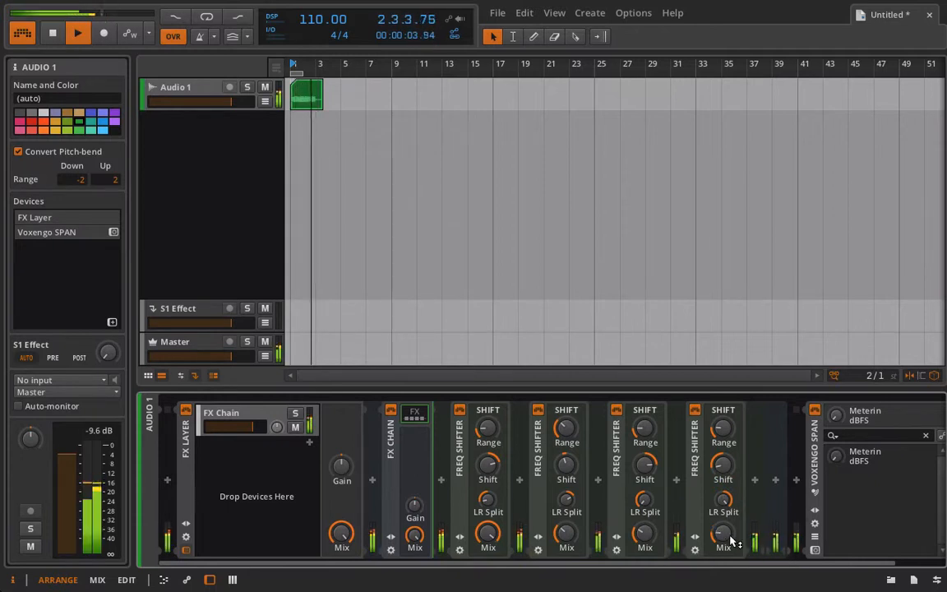
Step: Raise the listening volume and replay the clip with the FX Chain bypassed to compare the dry and processed sound
key("XF86AudioRaiseVolume")
key("XF86AudioRaiseVolume")
key("space")
key("space")
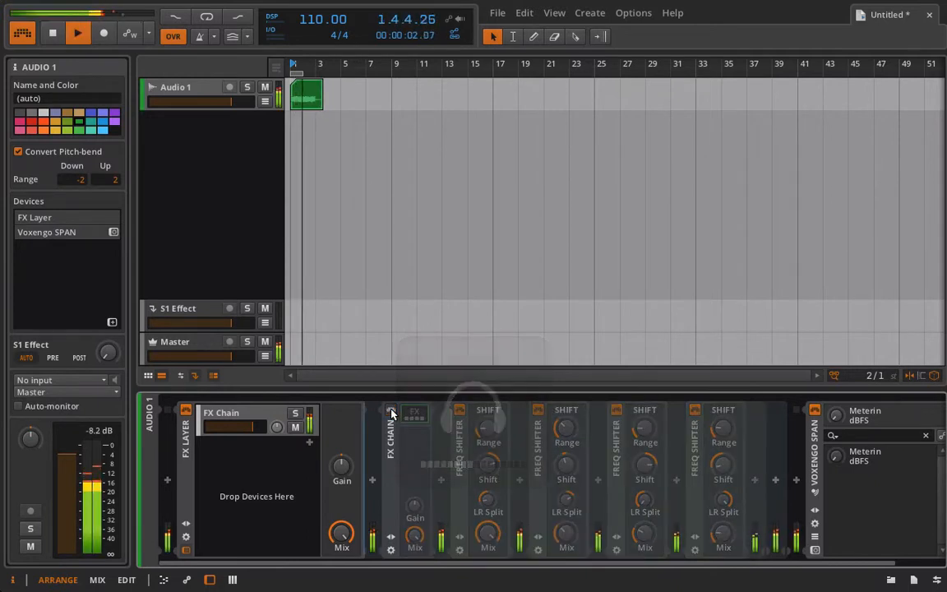
Step: Raise the FX Chain's Gain and reduce its Mix to around half while replaying the clip
left_click_drag(416, 508, 416, 487)
left_click_drag(415, 536, 415, 536)
key("space")
key("space")
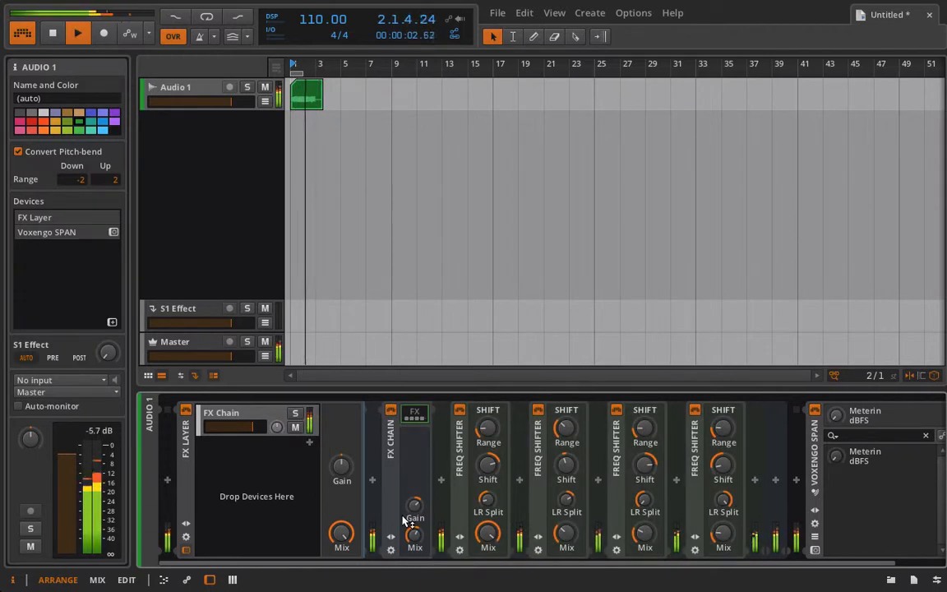
left_click_drag(412, 536, 413, 557)
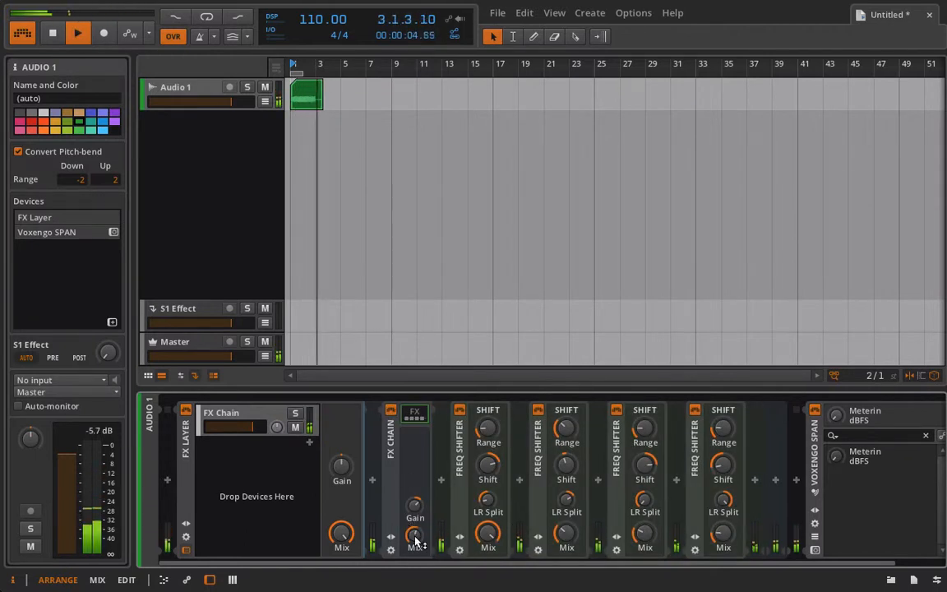
Step: Stop playback, collapse the first FX Chain, add a second FX Chain layer to the FX Layer and open its empty FX slot
double_click(391, 438)
key("space")
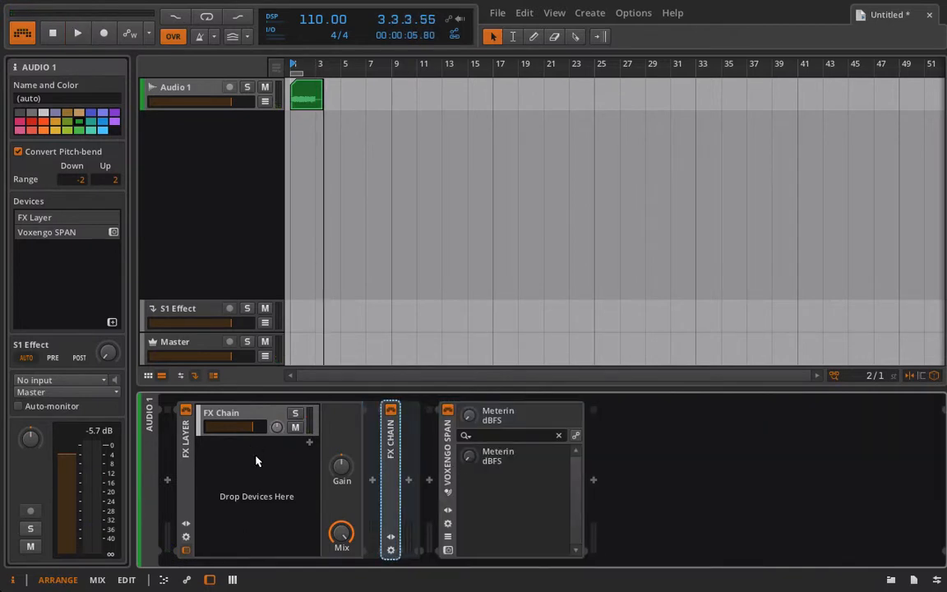
left_click(310, 444)
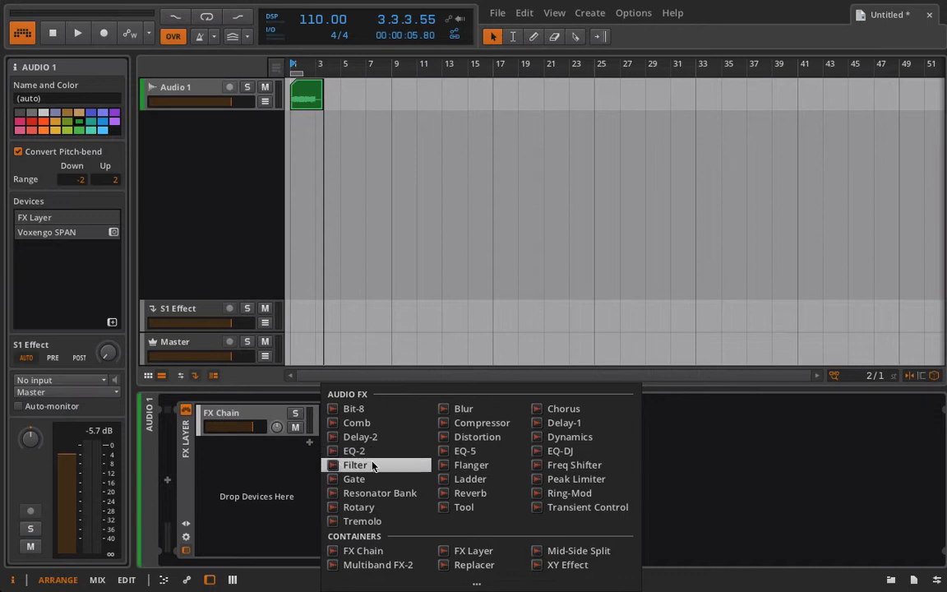
left_click(363, 550)
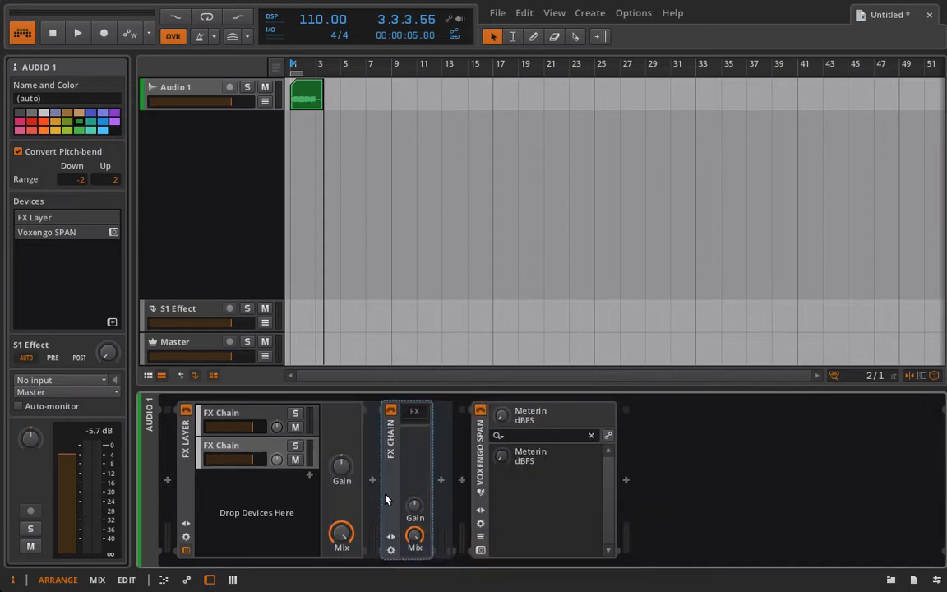
left_click(418, 412)
left_click(441, 481)
left_click(443, 481)
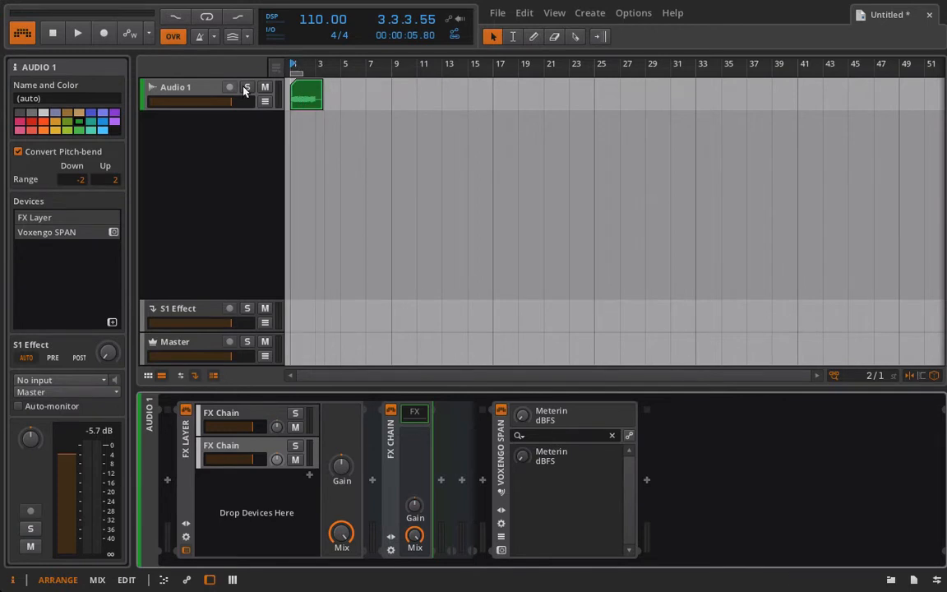
Step: Select the audio clip, switch to the first FX Chain layer and expand it to review its Freq Shifters
left_click(310, 99)
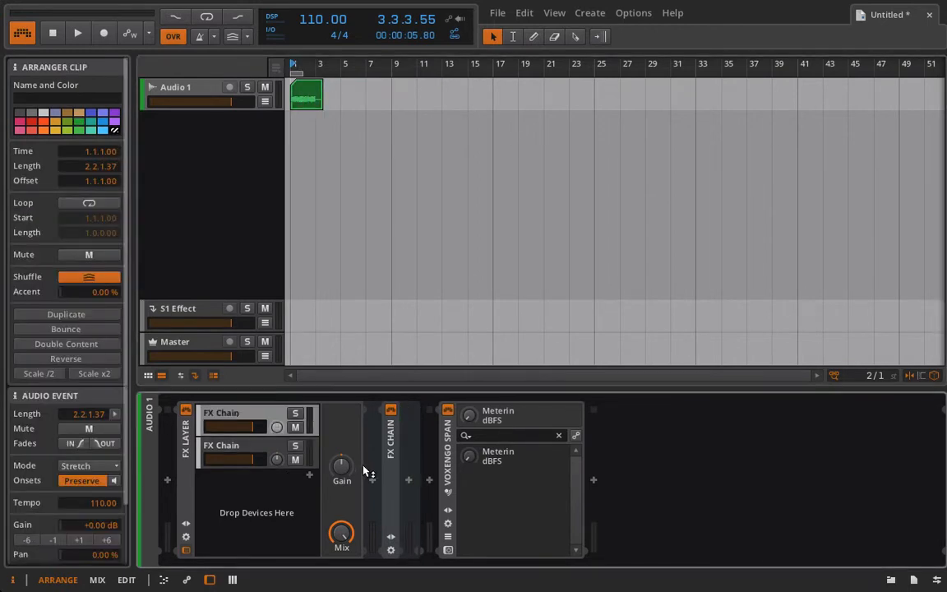
double_click(388, 451)
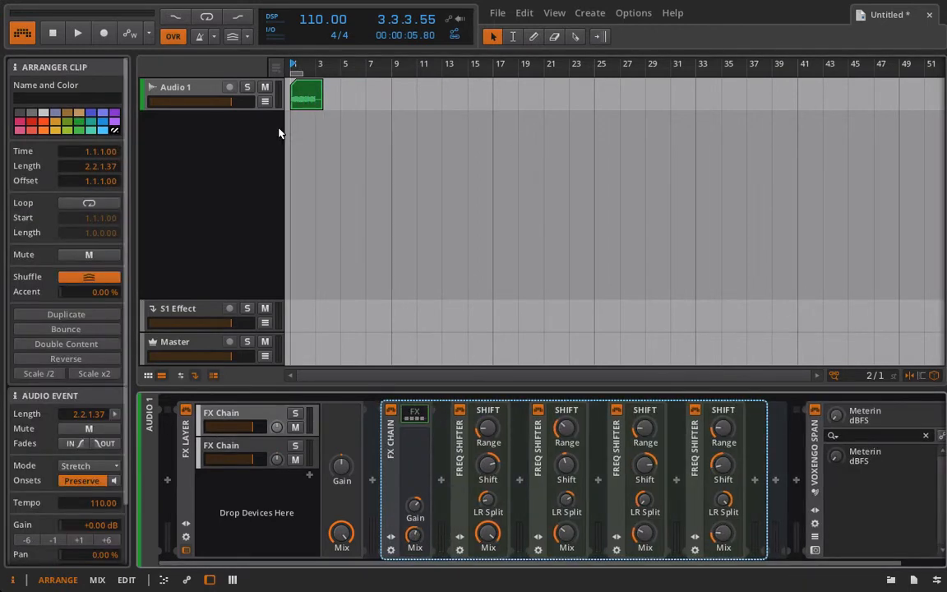
Step: Automate the first FX Chain's Mix with points at the clip start, 70.5 % at bar 2 and a lower level at bar 3
left_click(265, 101)
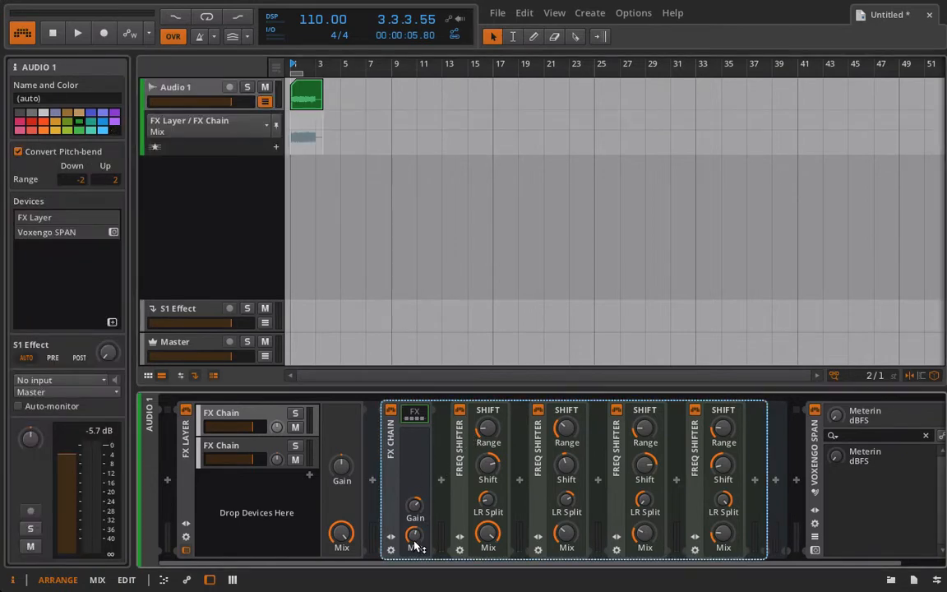
left_click_drag(297, 71, 296, 119)
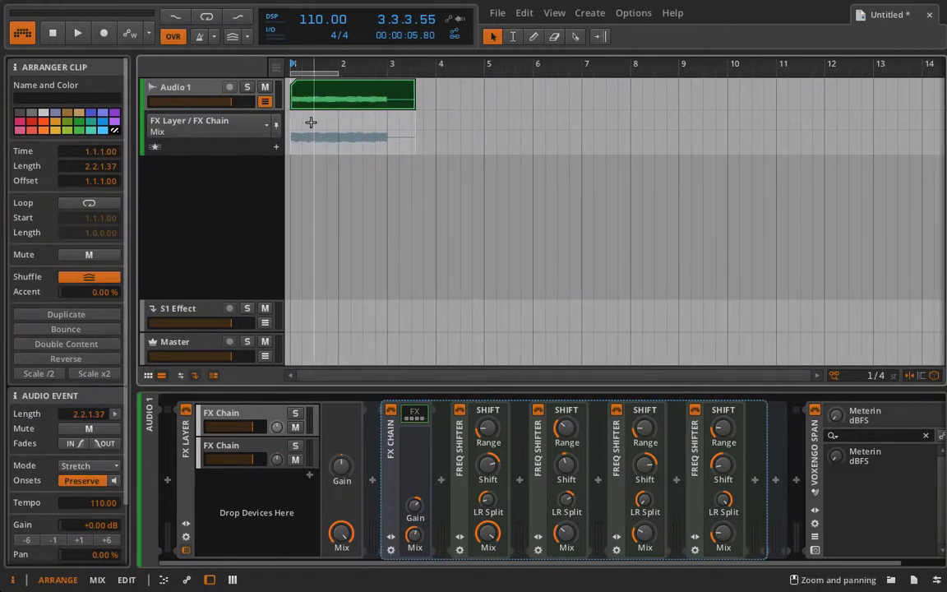
left_click(290, 130)
left_click(338, 126)
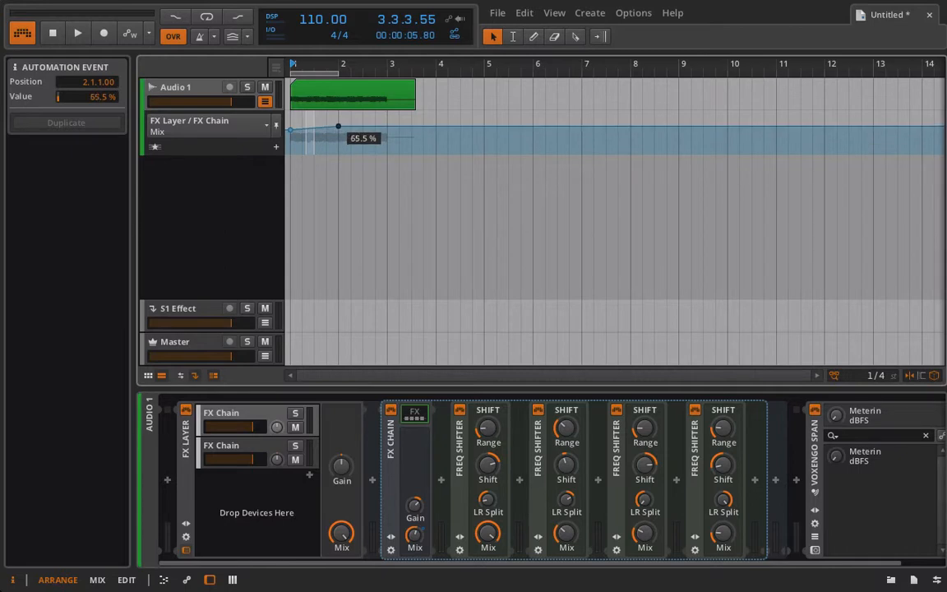
left_click(387, 132)
left_click_drag(387, 133, 388, 137)
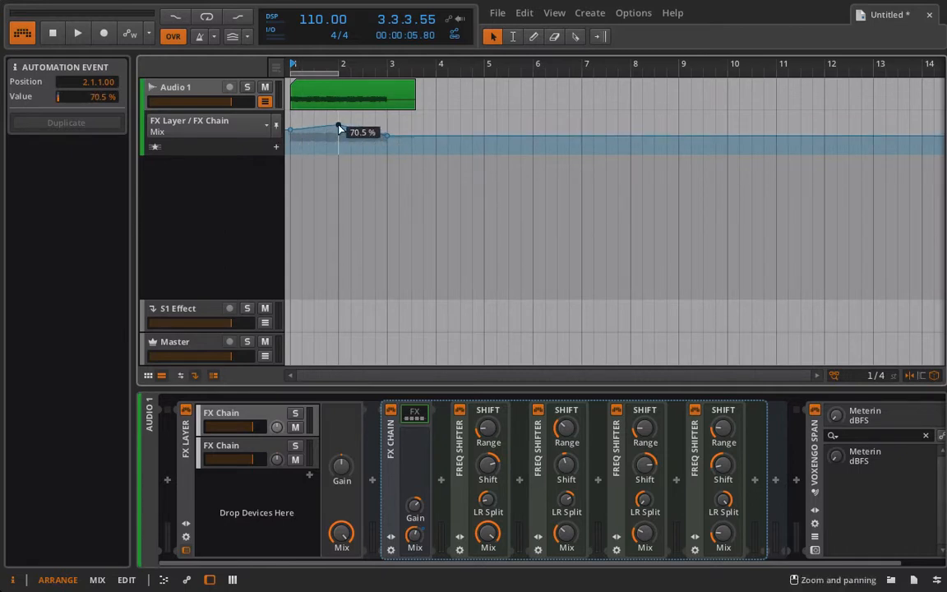
Step: Play the clip to hear the Mix automation and adjust the listening volume
key("space")
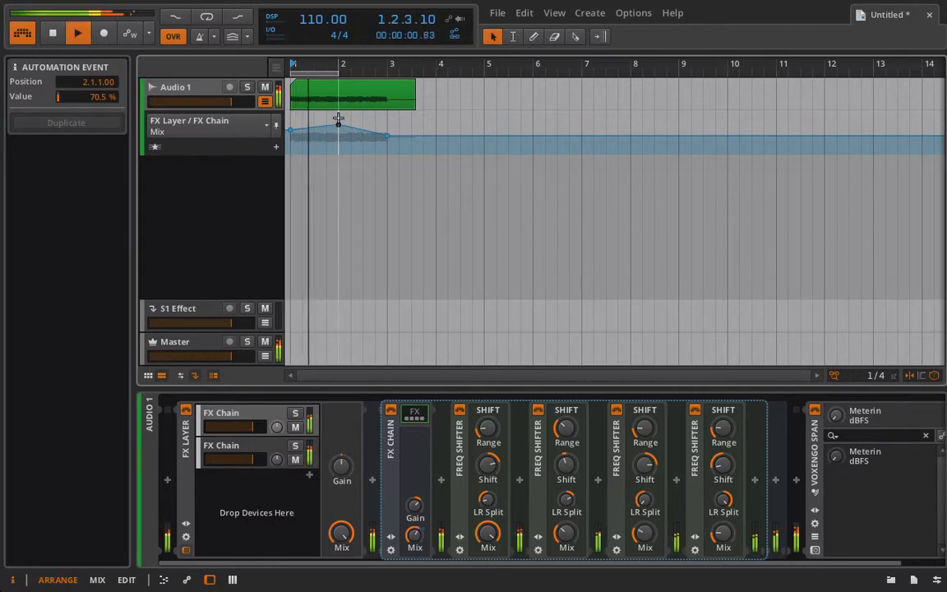
key("XF86AudioLowerVolume")
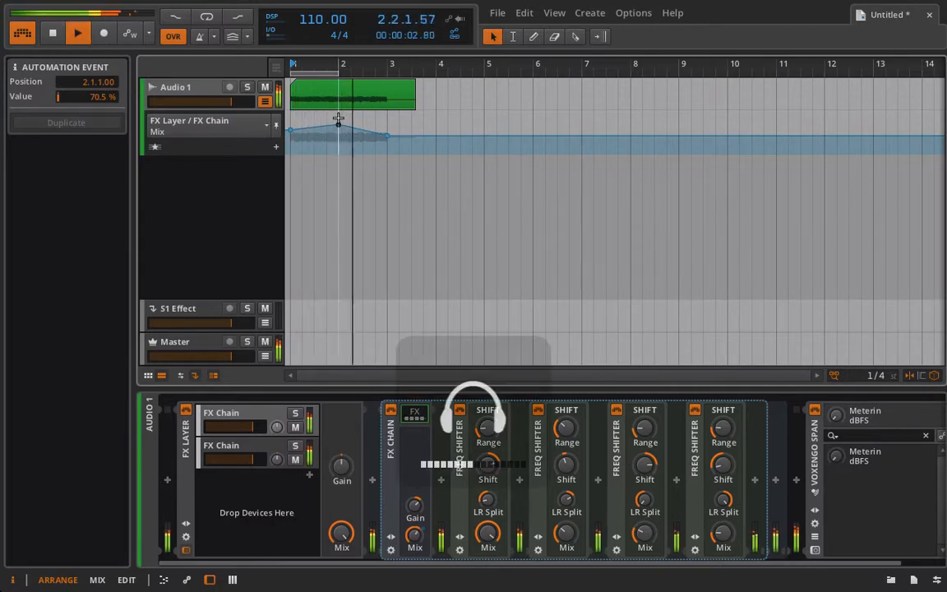
key("space")
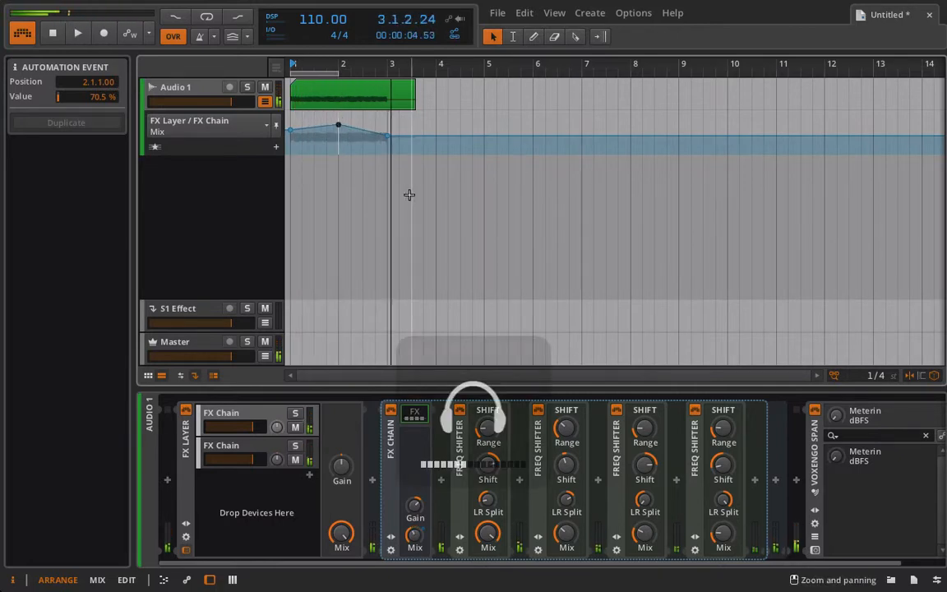
Step: Switch to the second FX Chain layer, insert a Ladder filter in its chain and adjust the filter's Frequency
left_click(414, 417)
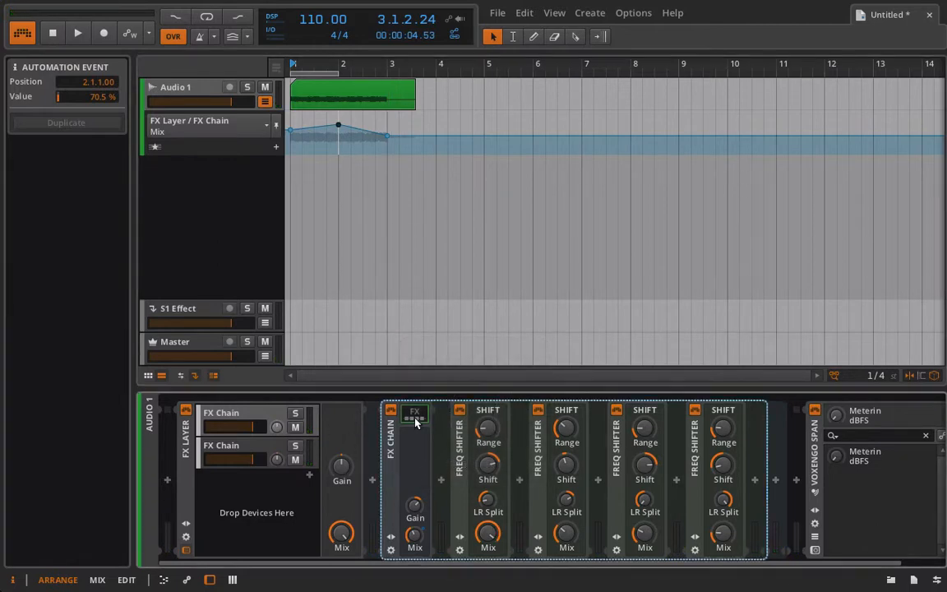
left_click(263, 456)
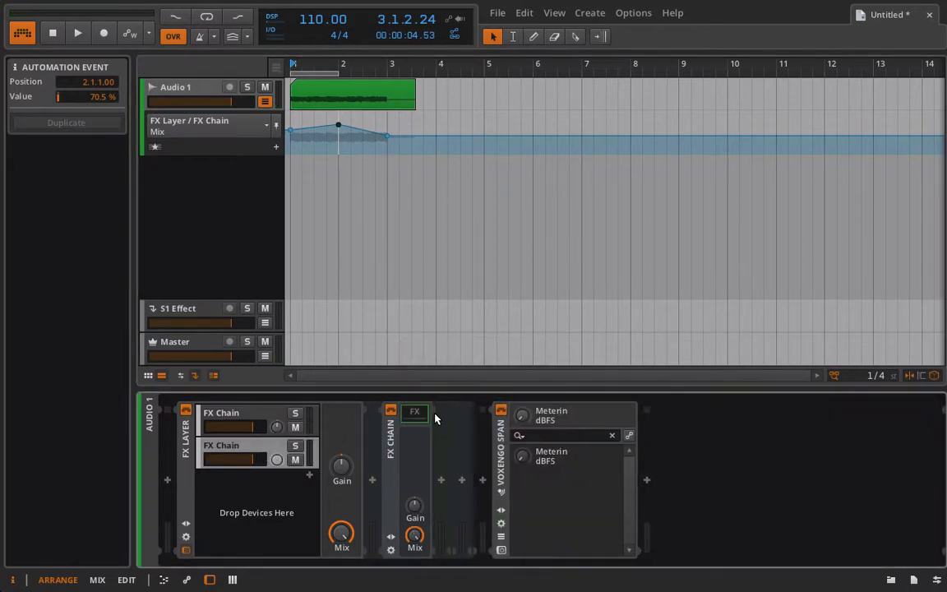
left_click(441, 480)
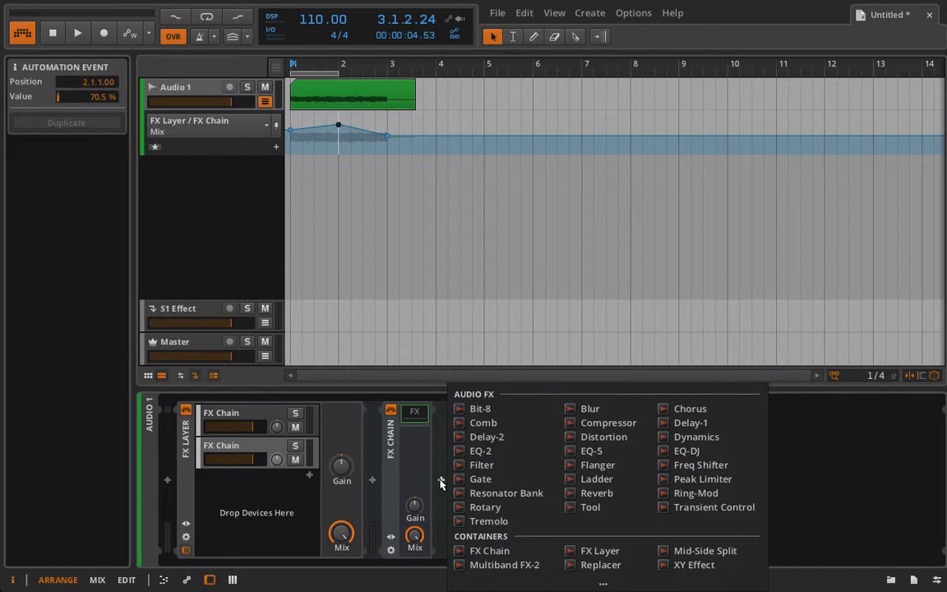
left_click(596, 479)
left_click(489, 437)
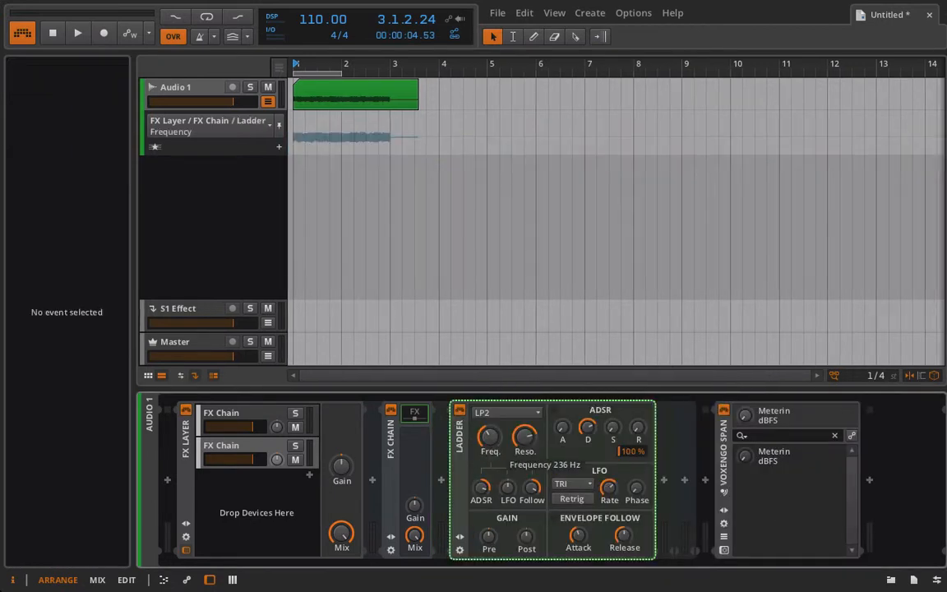
Step: While replaying the clip, lower the Ladder's Resonance, raise its LFO amount and set the LFO Rate to about 0.56 Hz
key("space")
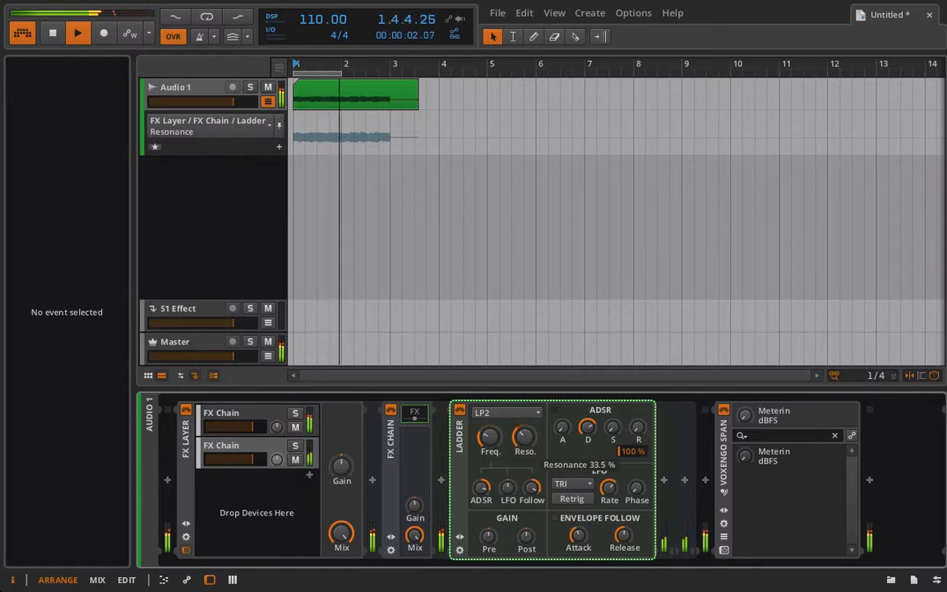
left_click(508, 489)
key("space")
key("space")
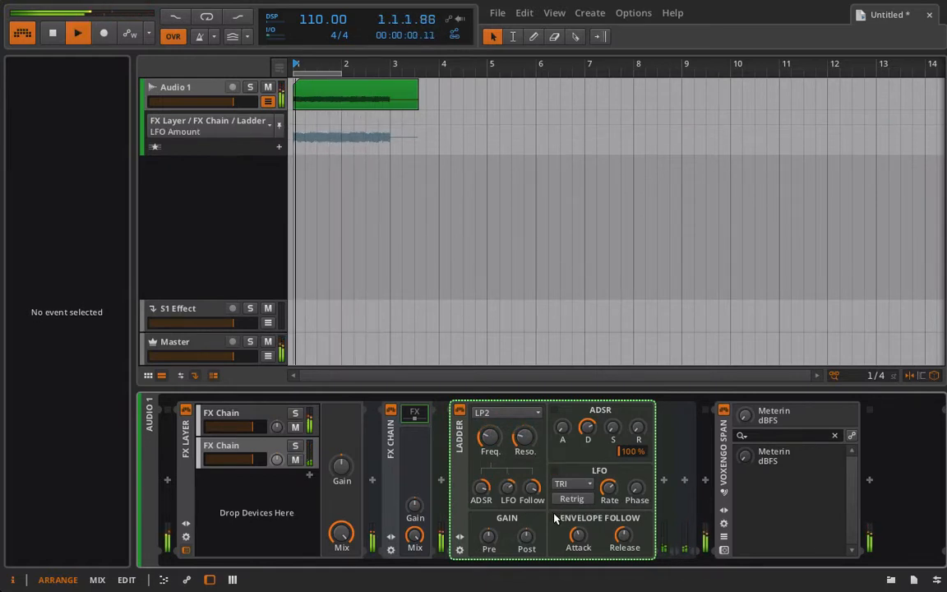
left_click(609, 488)
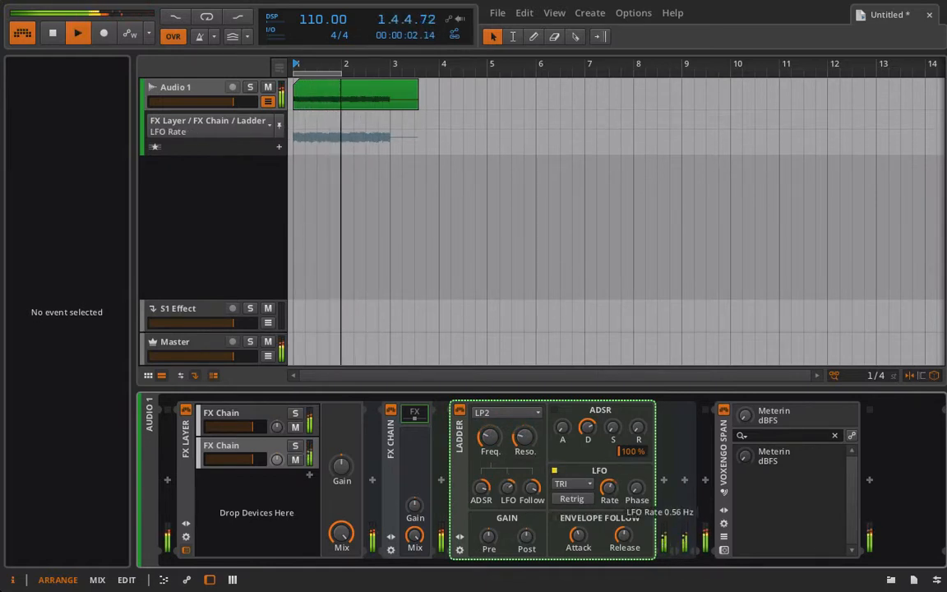
Step: Reduce the Ladder's Resonance further and bring its Follow amount to zero, then select the ADSR envelope amount for automation and stop playback
left_click(523, 437)
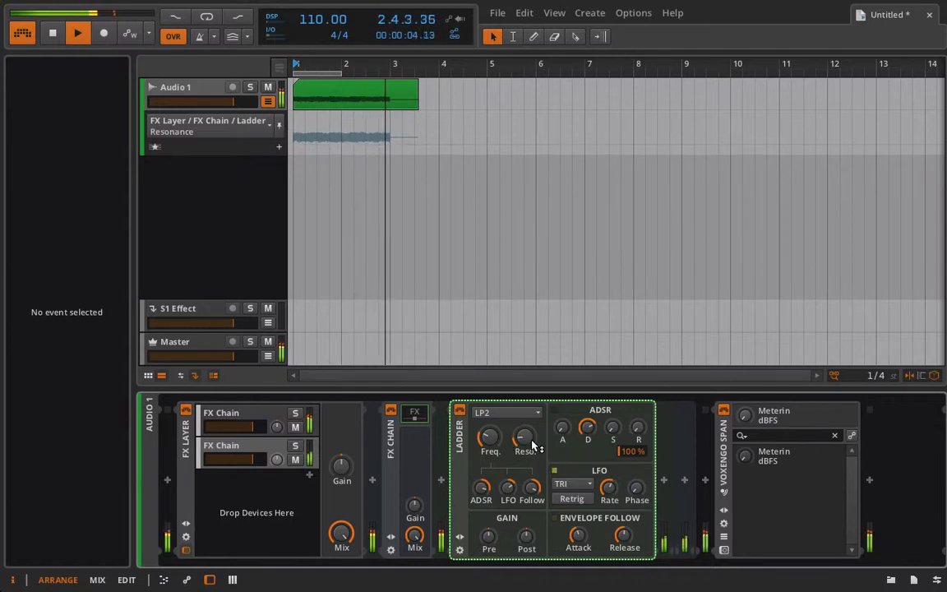
left_click(532, 489)
left_click(487, 489)
key("space")
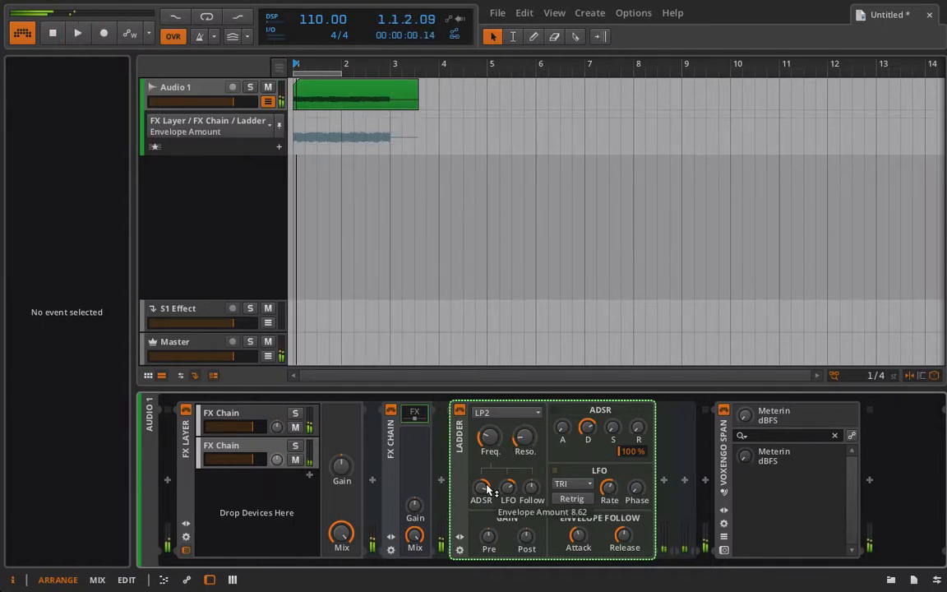
Step: Draw Envelope Amount automation for the Ladder, rising from the clip start to bar 2 and dropping to -73.58 at bar 3
left_click(293, 140)
left_click(337, 133)
left_click_drag(338, 133, 389, 144)
left_click(378, 129)
left_click(388, 144)
Step: Replay the clip from the start of the arrangement to hear the Envelope Amount automation
key("space")
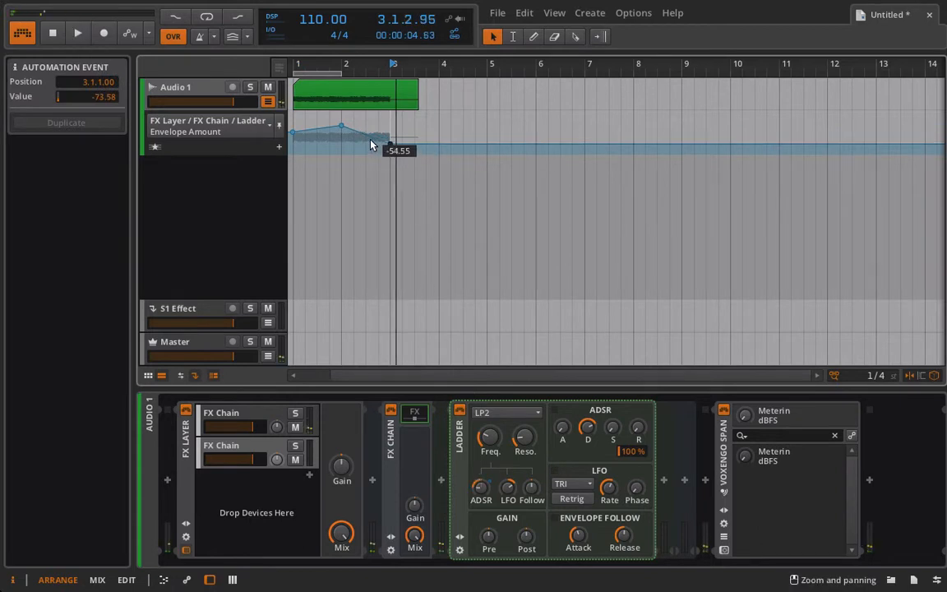
left_click(290, 63)
key("space")
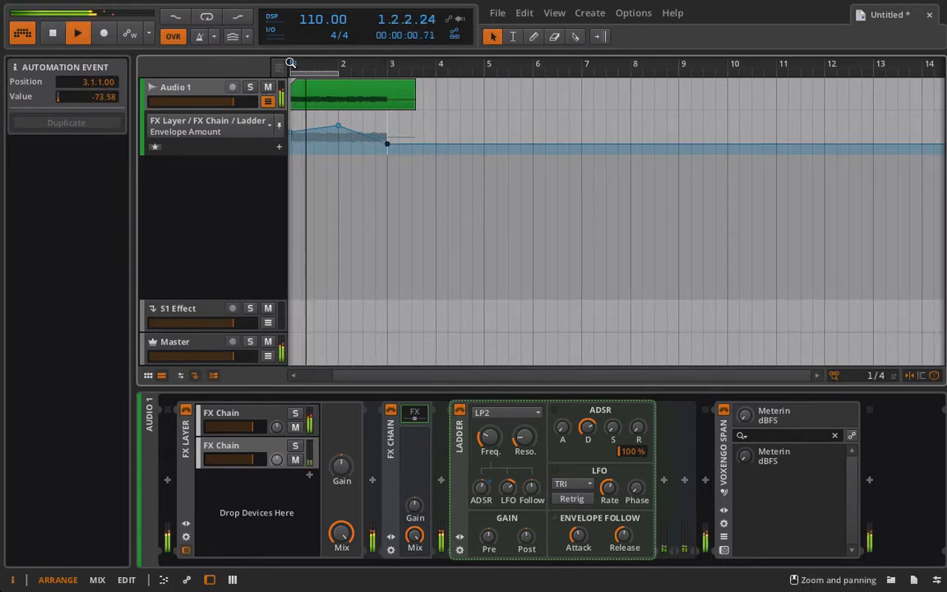
key("space")
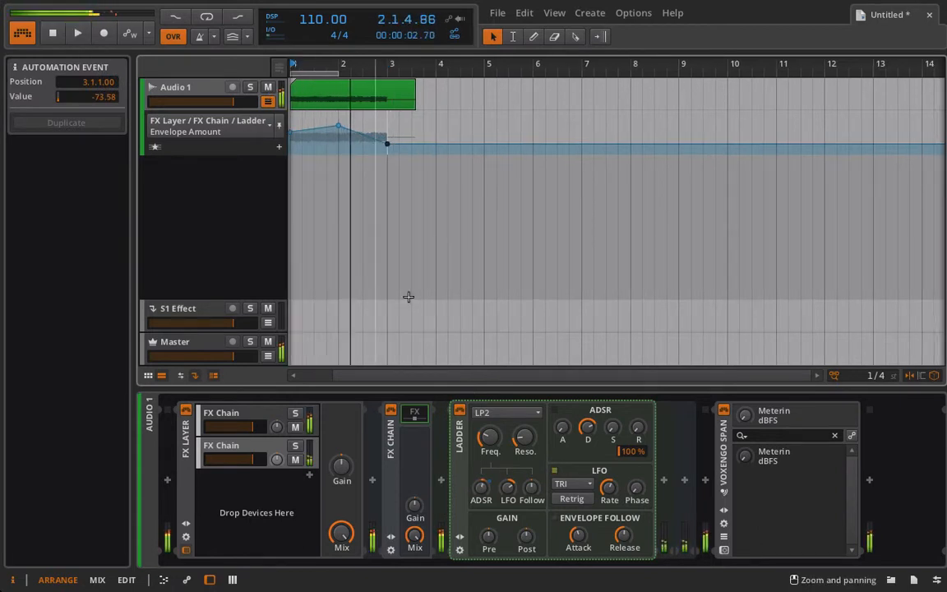
Step: Draw Frequency automation for the second layer's Ladder, rising from the clip start to bar 2 and falling to 34.0 Hz at bar 3
left_click(511, 498)
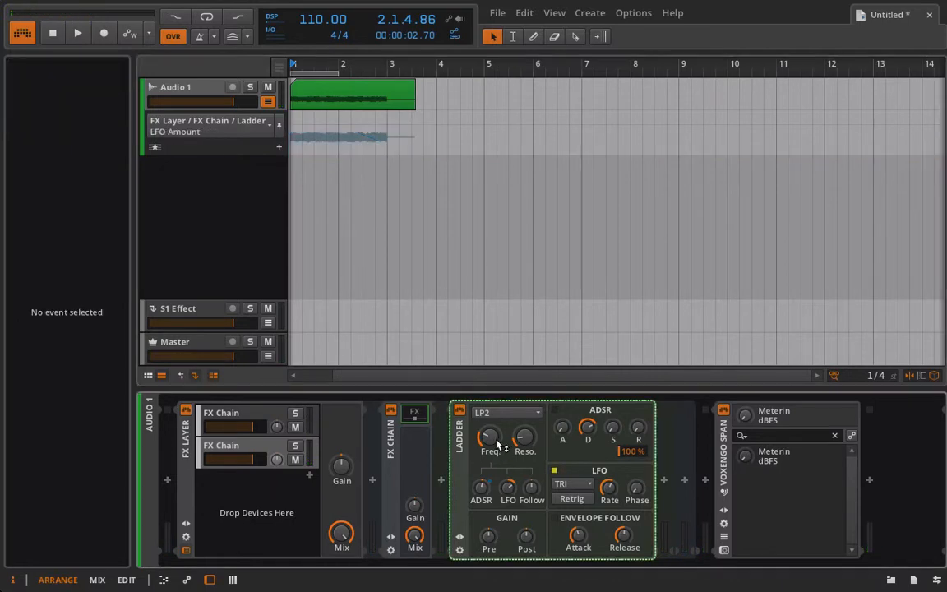
scroll(307, 133, "left", 1)
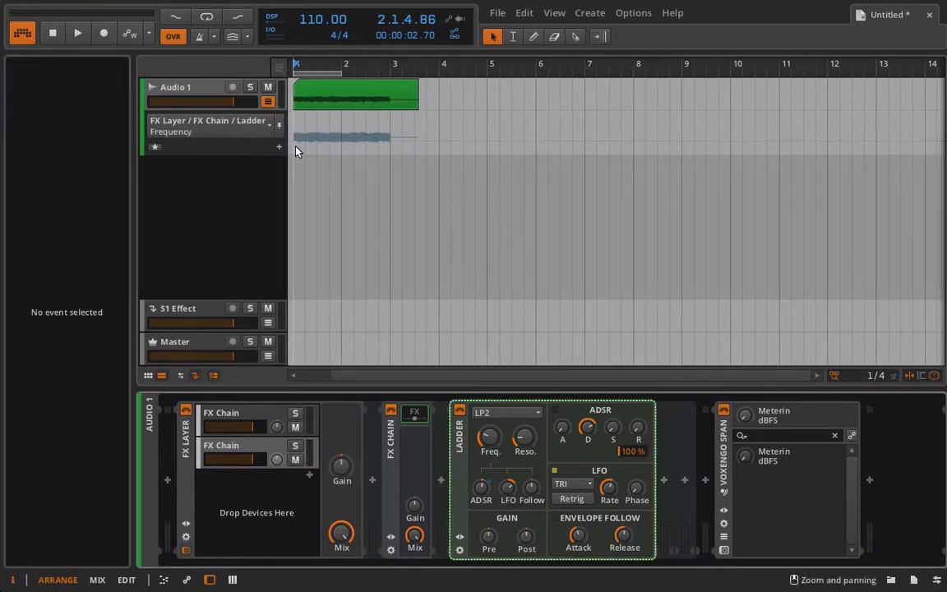
left_click(296, 140)
left_click_drag(318, 141, 390, 144)
Step: Raise the Frequency automation peak at bar 2 to 4.59 kHz and replay the clip
key("space")
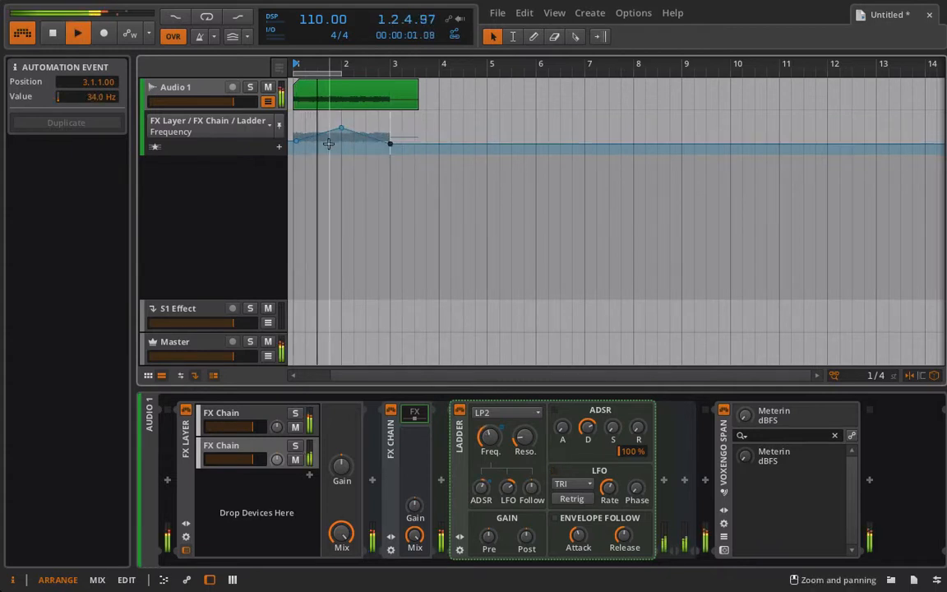
left_click(297, 140)
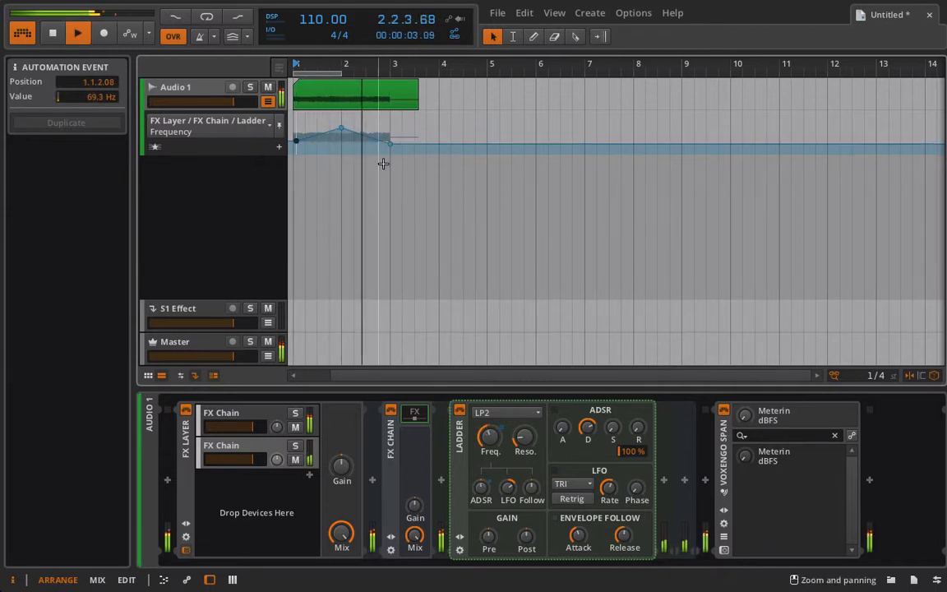
left_click_drag(366, 134, 342, 121)
key("space")
key("space")
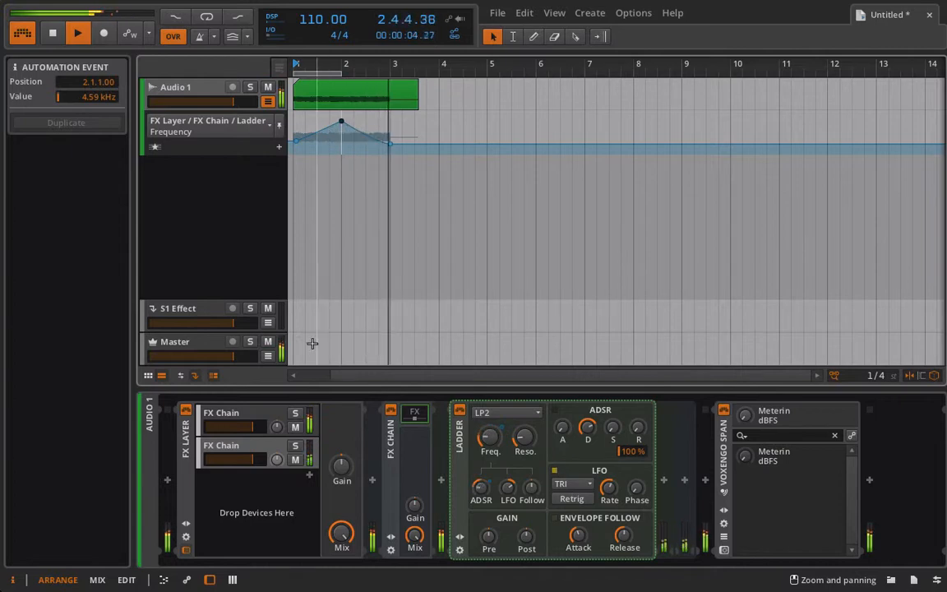
Step: Lower the first FX Chain layer's volume and add a third FX Chain layer to the FX Layer
left_click_drag(257, 433, 238, 430)
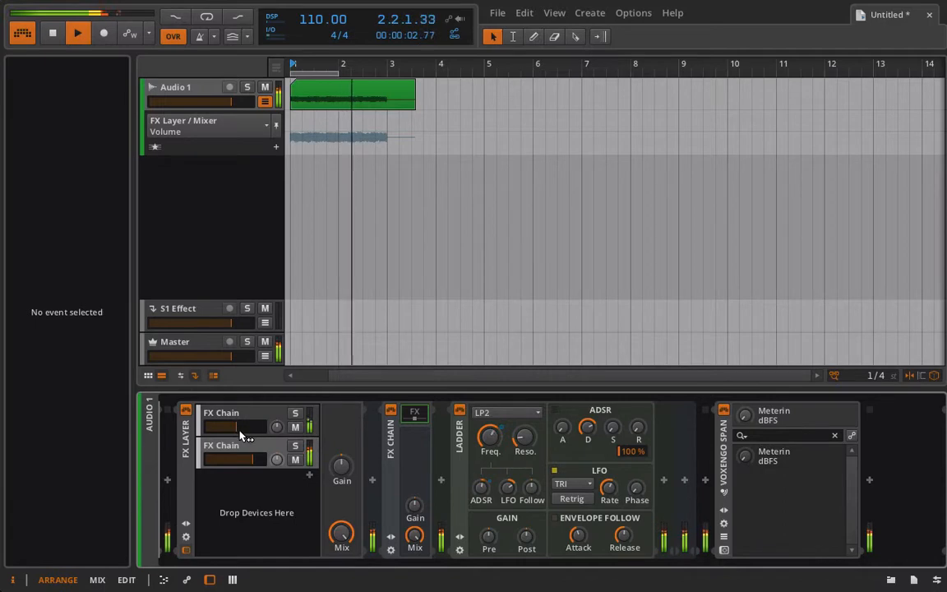
key("space")
left_click(309, 478)
left_click(295, 488)
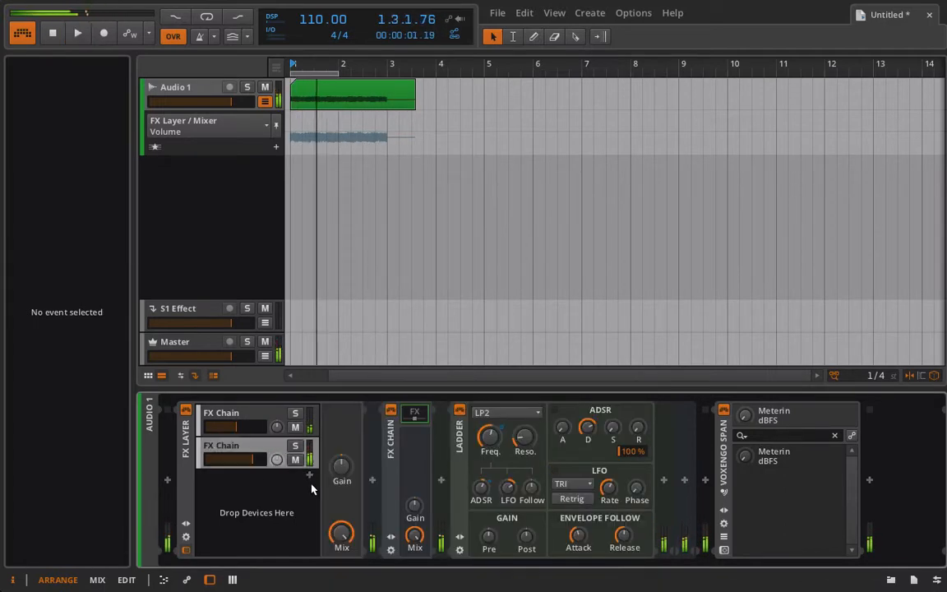
left_click(310, 479)
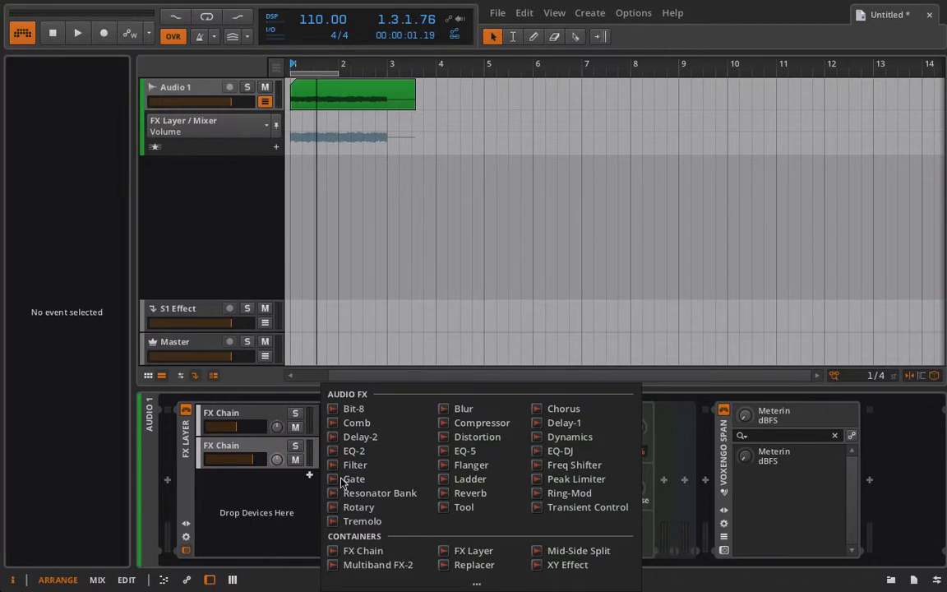
left_click(388, 550)
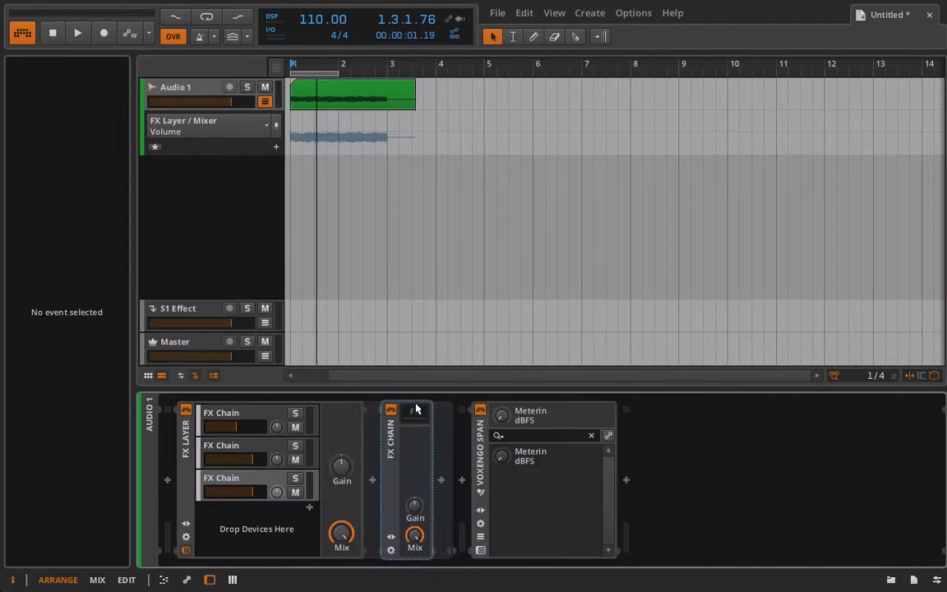
Step: Insert a Ladder filter in the third FX Chain and set its filter type to BP2
left_click(442, 481)
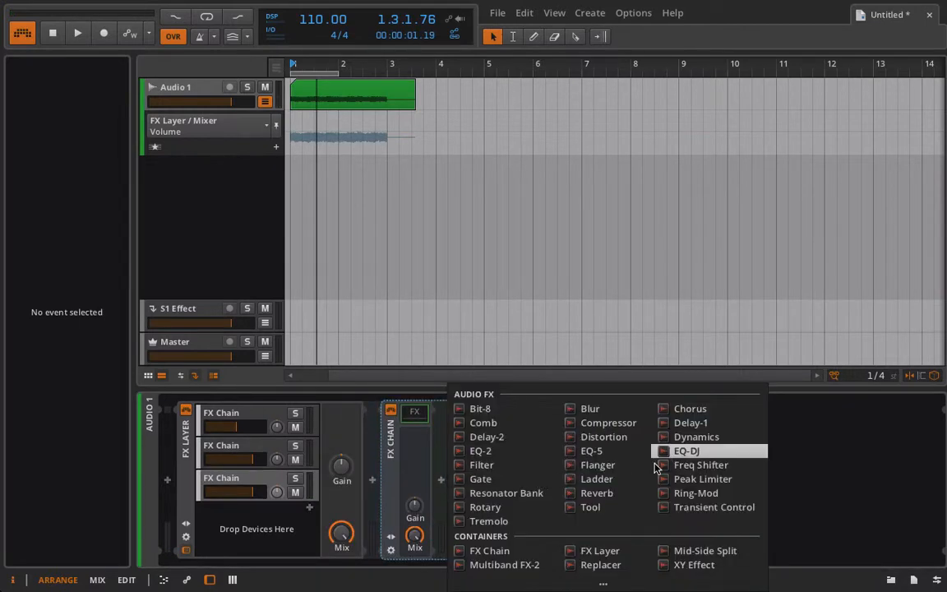
left_click(546, 433)
left_click(503, 412)
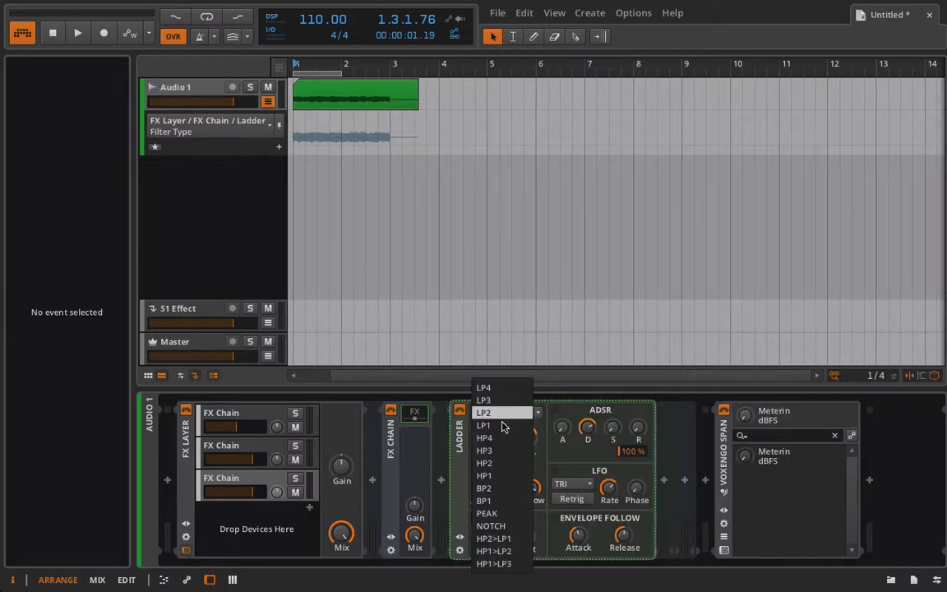
left_click(521, 488)
Step: While replaying the clip, raise the BP2 Ladder's Frequency and lower its Resonance and LFO amount
key("space")
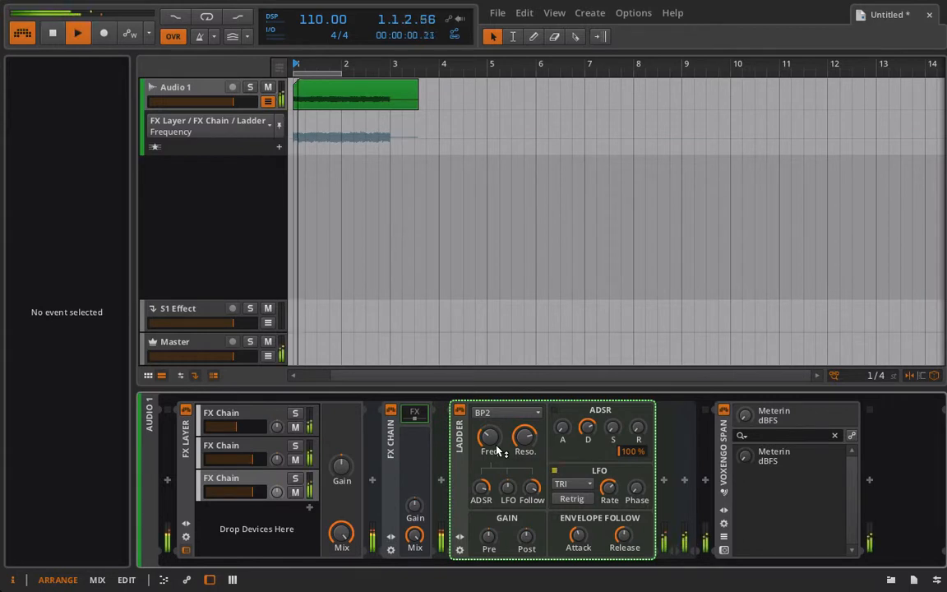
left_click_drag(497, 445, 497, 412)
left_click_drag(530, 445, 510, 506)
Step: Set the third layer's Ladder LFO waveform to SINE, then fine-tune the LFO amount and lower the Frequency during playback
left_click(586, 484)
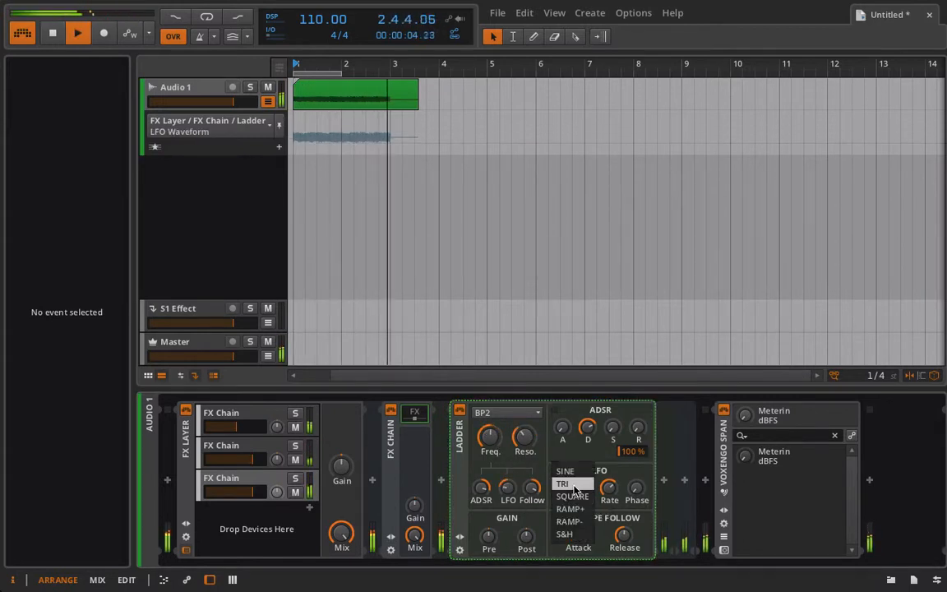
left_click(572, 473)
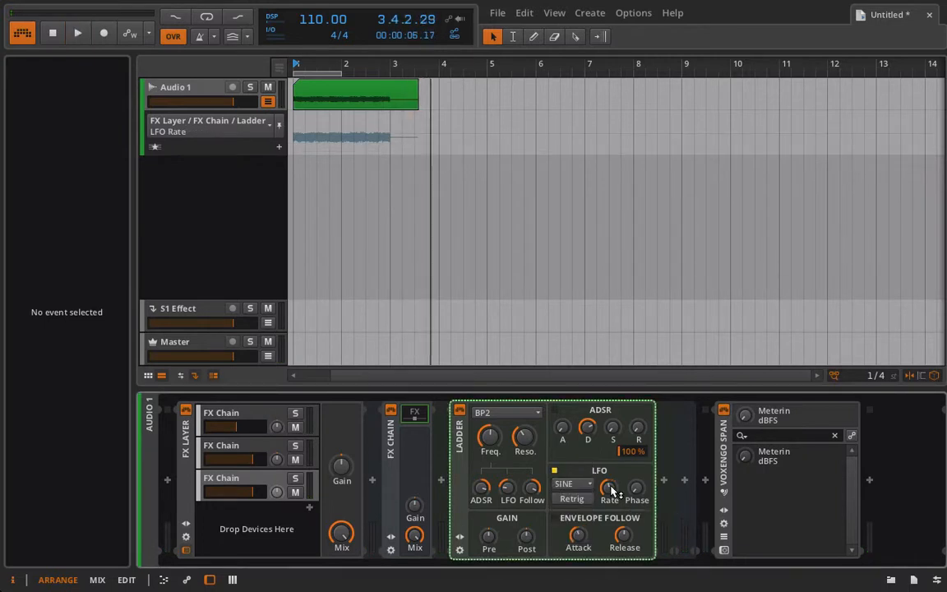
left_click_drag(507, 488, 507, 490)
left_click_drag(489, 437, 489, 460)
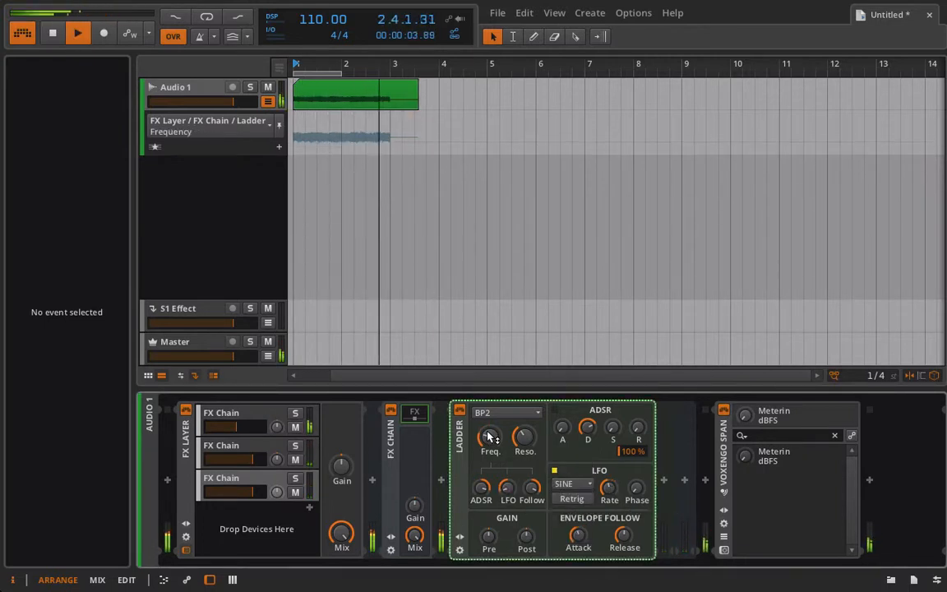
key("space")
Step: Automate the third layer's Ladder Frequency from 564 Hz at bar 1 to 1.58 kHz at bar 3, and lower its Resonance
double_click(290, 142)
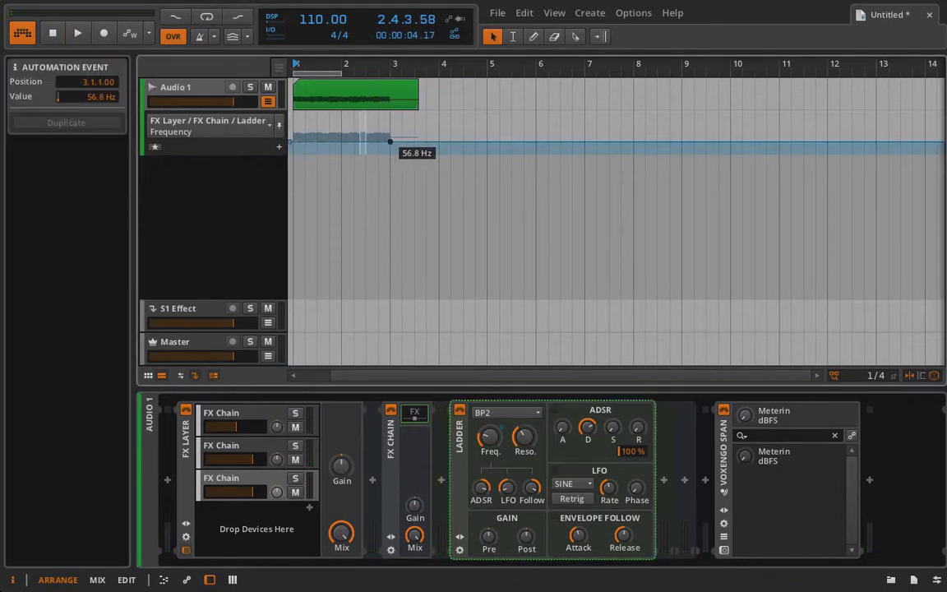
left_click_drag(391, 142, 389, 126)
key("space")
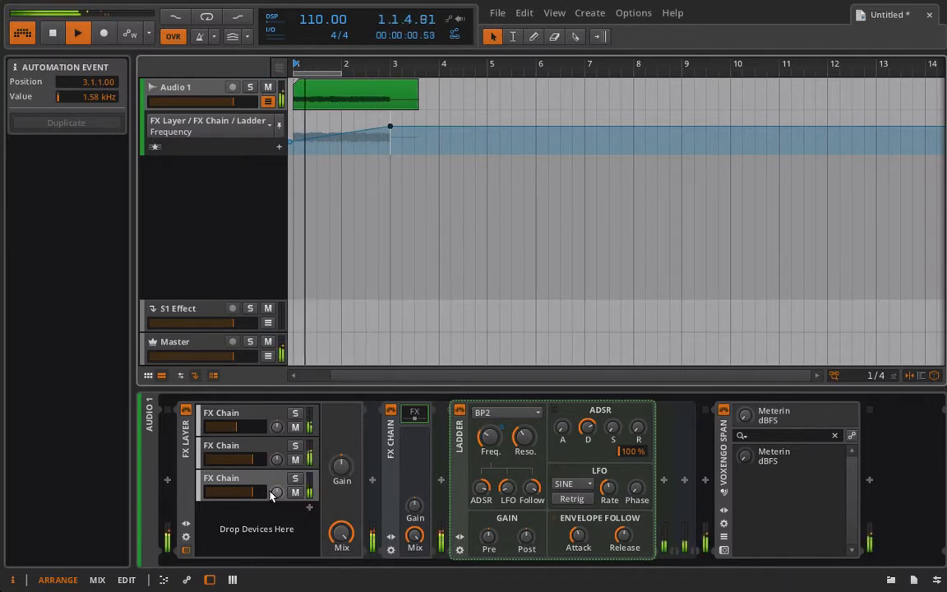
left_click_drag(294, 140, 294, 131)
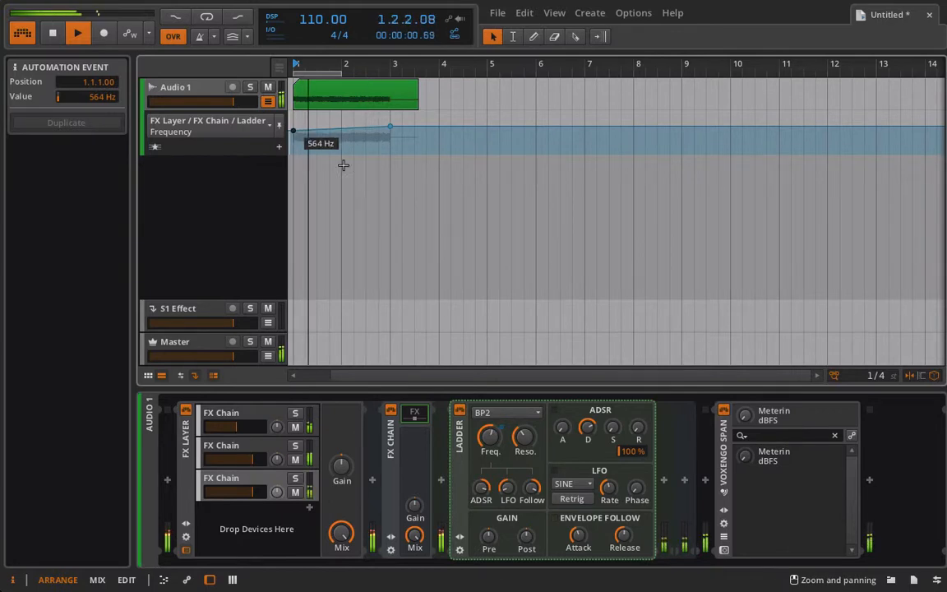
left_click(523, 437)
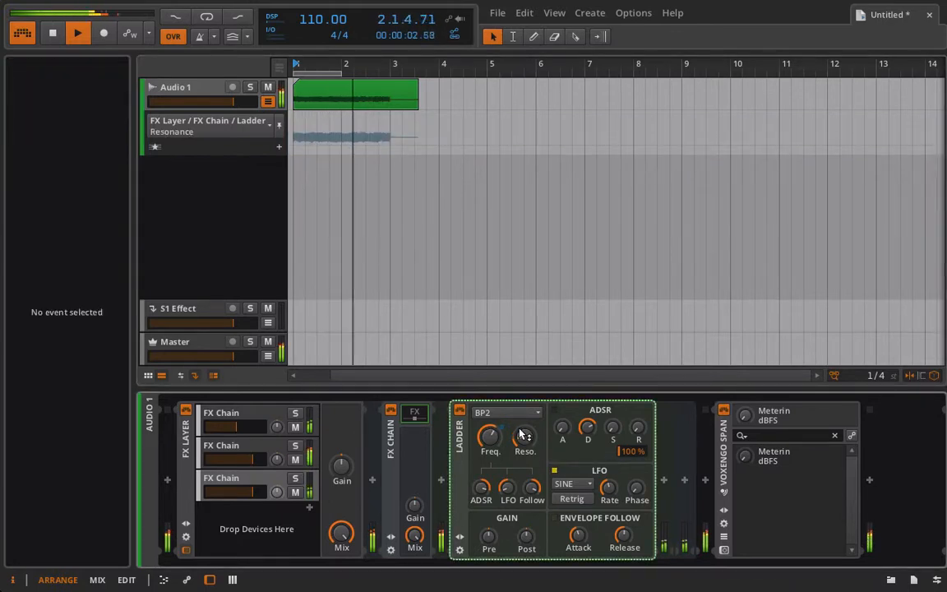
Step: Lower the volumes of the first and second FX Chain layers while replaying the clip
left_click_drag(254, 461, 240, 428)
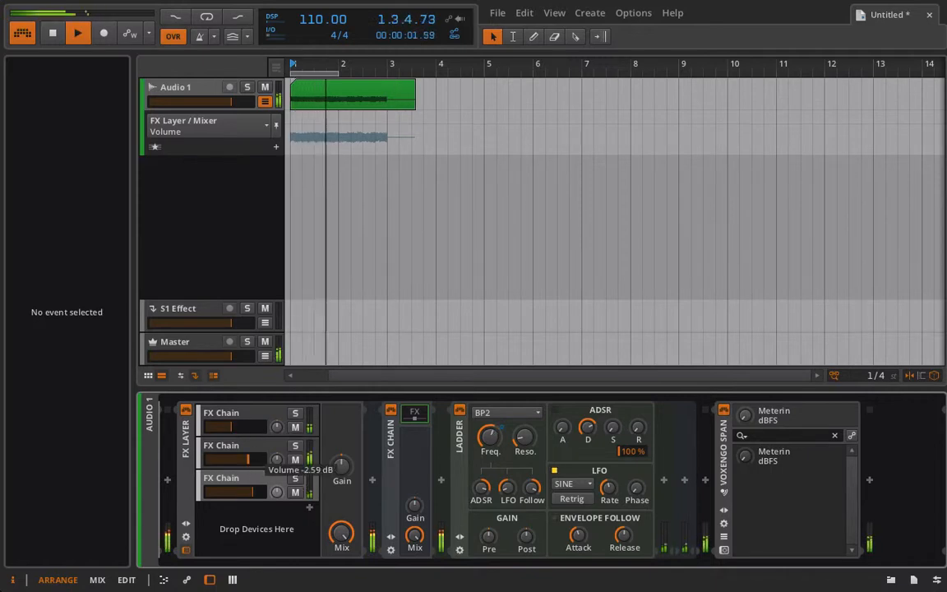
left_click(247, 465)
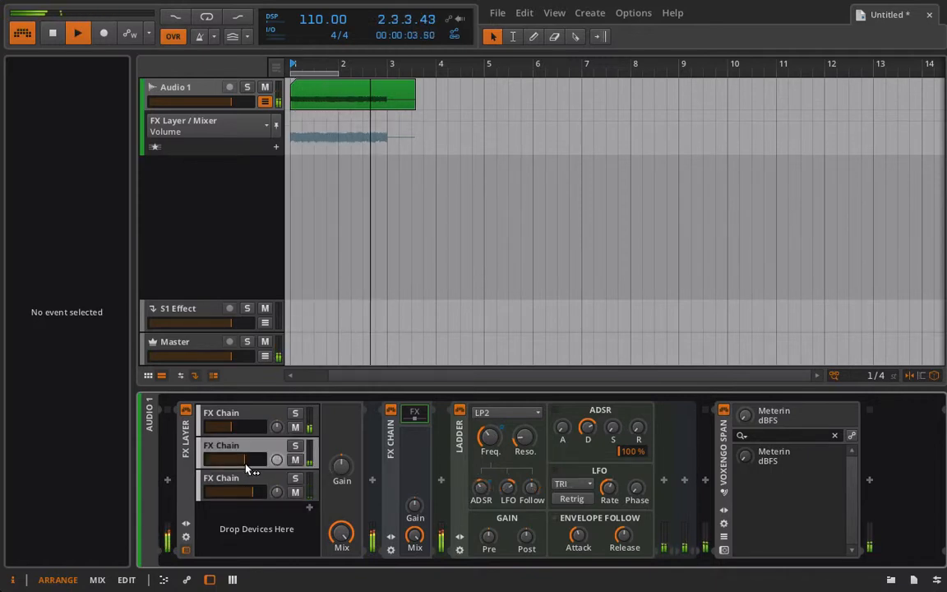
key("space")
key("space")
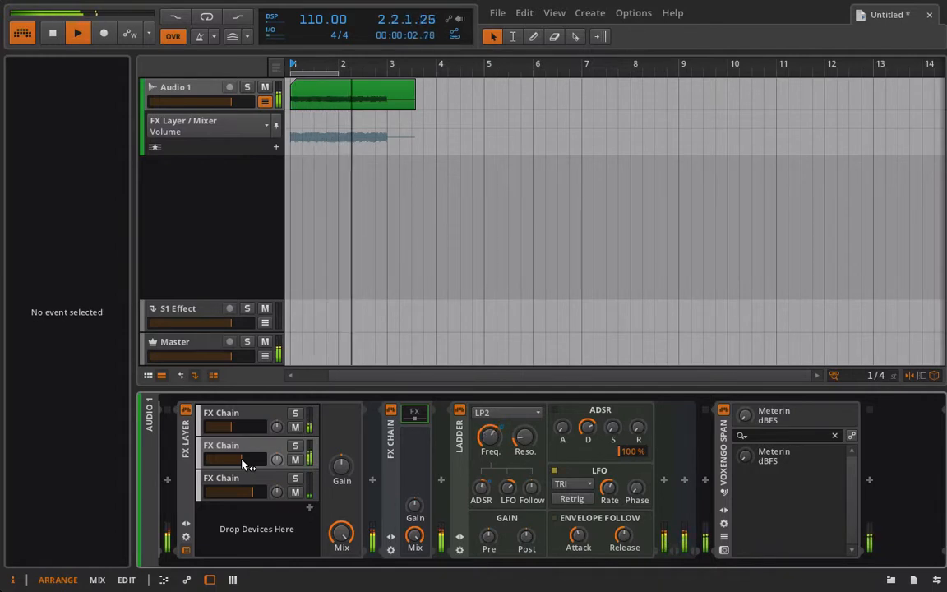
key("space")
Step: Add a fourth FX Chain layer to the FX Layer and insert a Distortion device in it
left_click(310, 508)
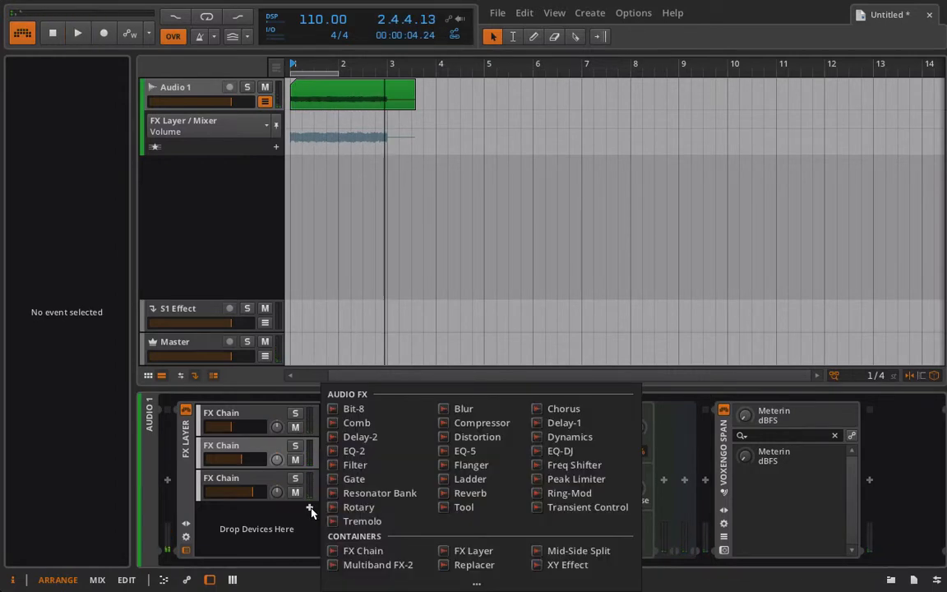
key("Escape")
left_click(310, 509)
left_click(374, 548)
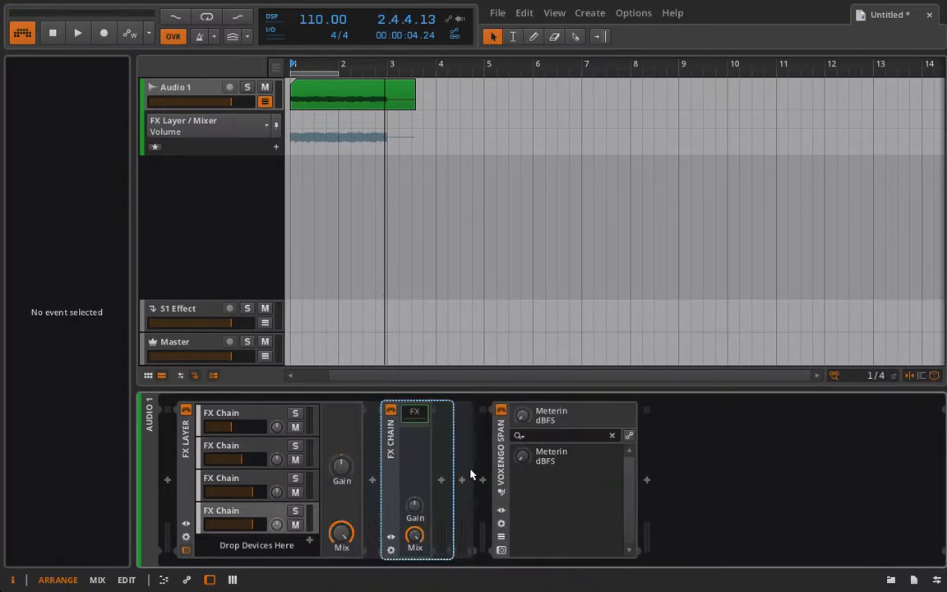
left_click(440, 480)
left_click(603, 437)
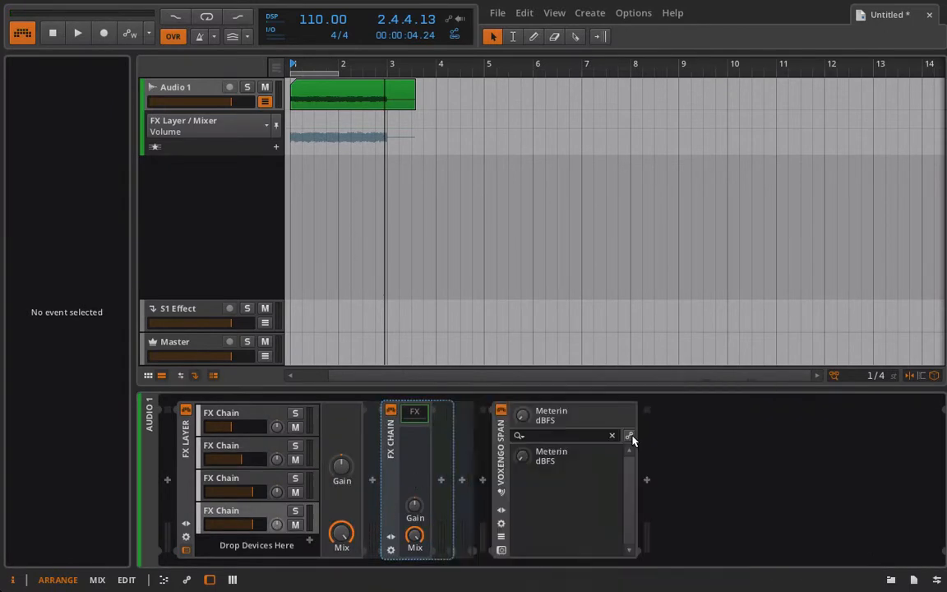
Step: Raise the Distortion's Drive, reduce its Level to about -14.4 dB, and lower the fourth FX Chain layer's volume
key("space")
left_click_drag(253, 525, 254, 524)
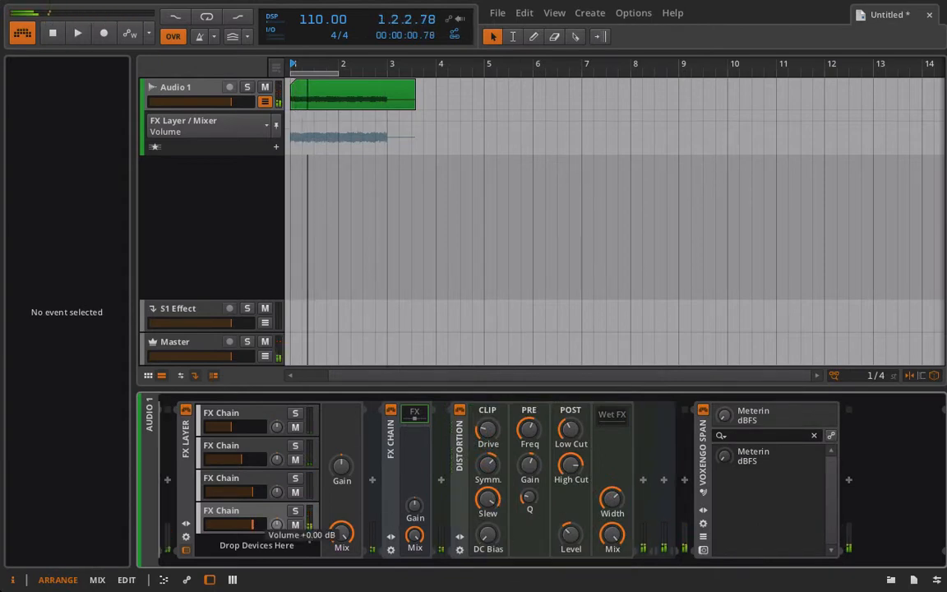
left_click_drag(501, 451, 501, 448)
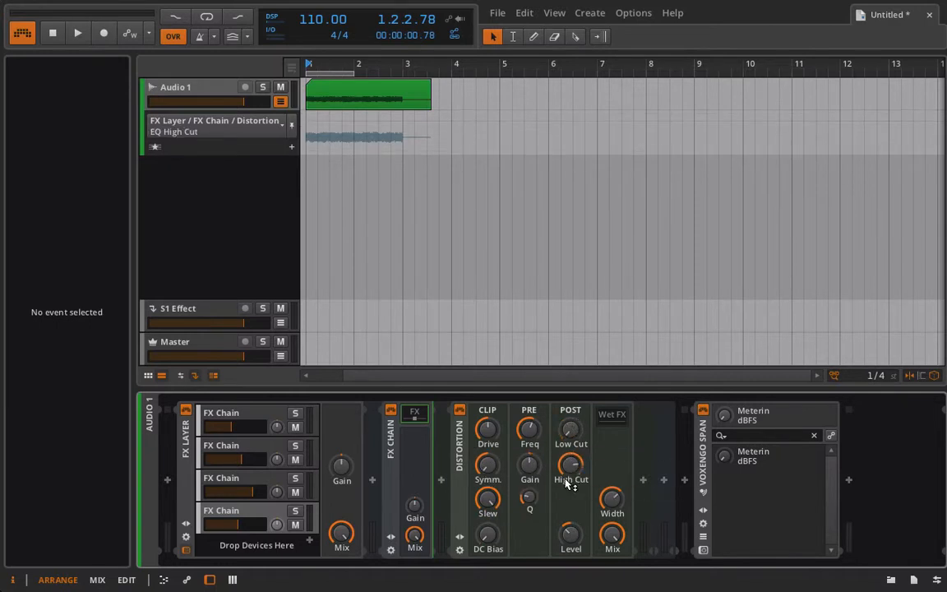
key("space")
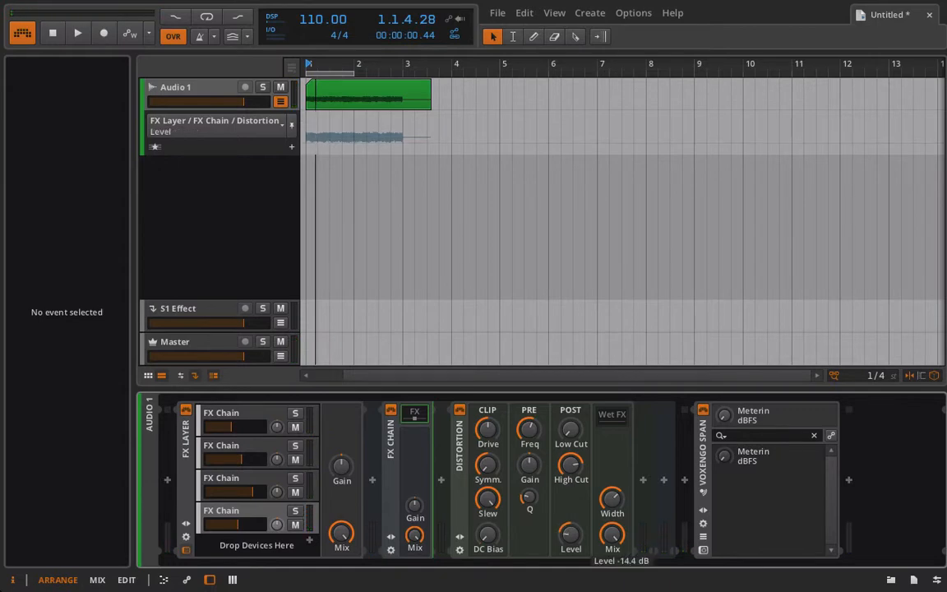
left_click(236, 526)
key("space")
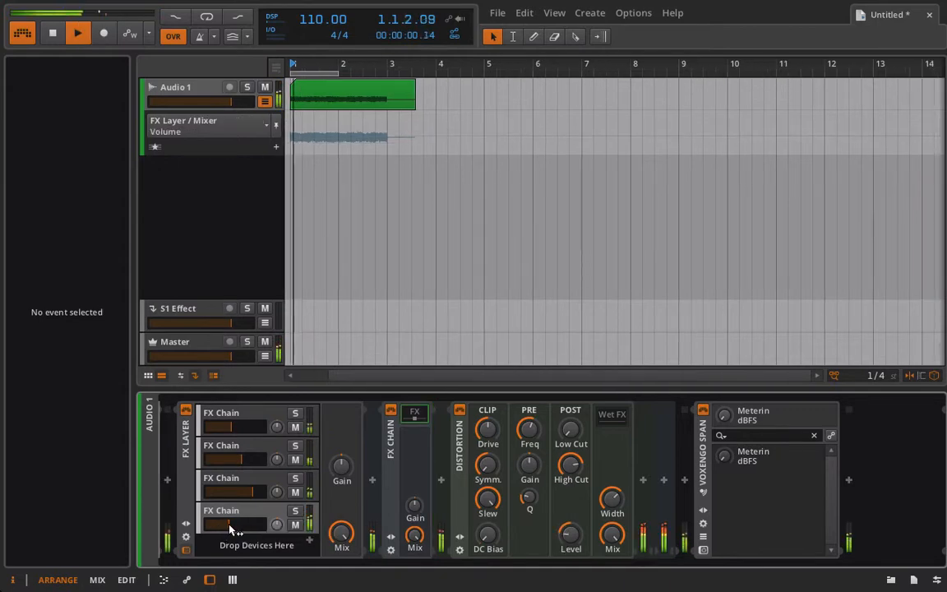
Step: During playback, reduce the Distortion's Mix to about 35% and raise its Level slightly
left_click(613, 534)
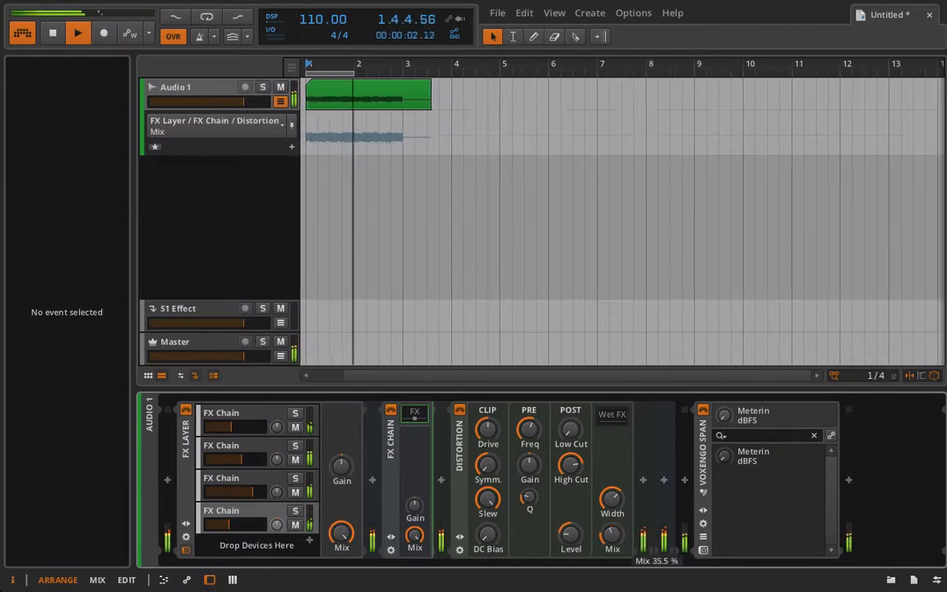
left_click(571, 535)
key("space")
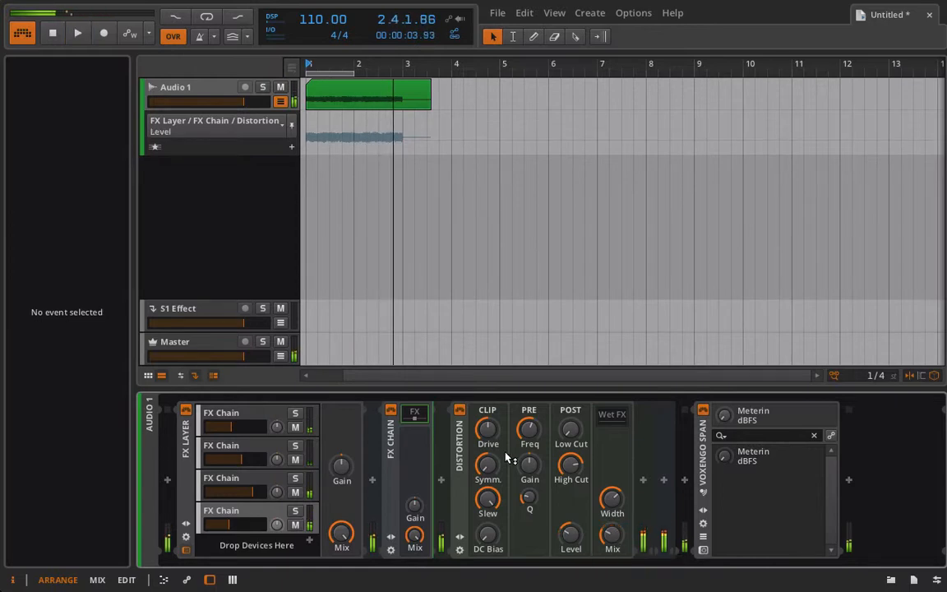
key("space")
mouse_move(614, 535)
left_mouse_down()
mouse_move(614, 493)
mouse_move(614, 538)
left_mouse_up()
key("space")
Step: Automate the Distortion's Mix to rise from a low value at bar 1 to 84% at bar 2, then fall to 35% at 3.2.1
left_click(306, 146)
left_click_drag(354, 129, 353, 125)
left_click(414, 129)
left_click_drag(414, 129, 411, 137)
key("space")
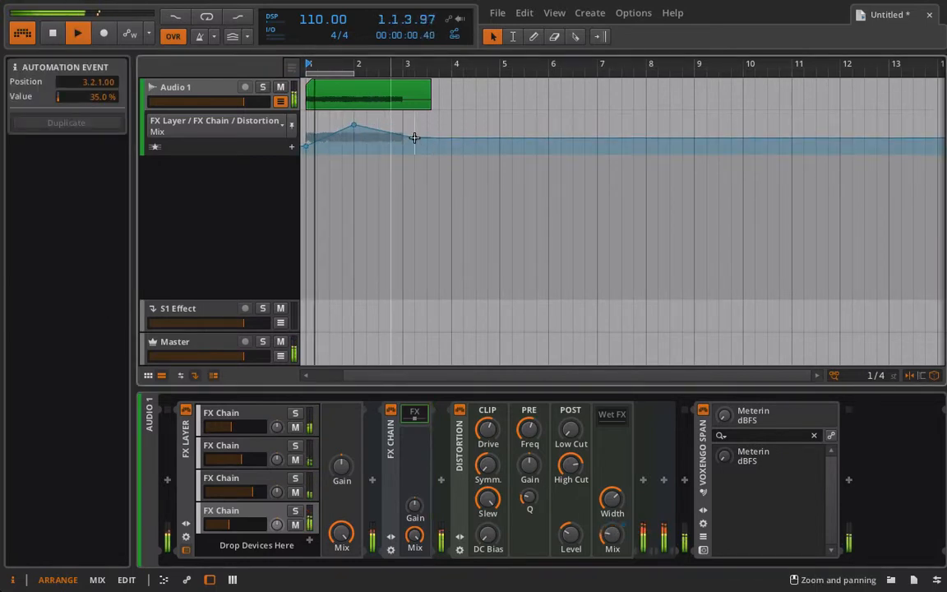
left_click_drag(352, 128, 354, 120)
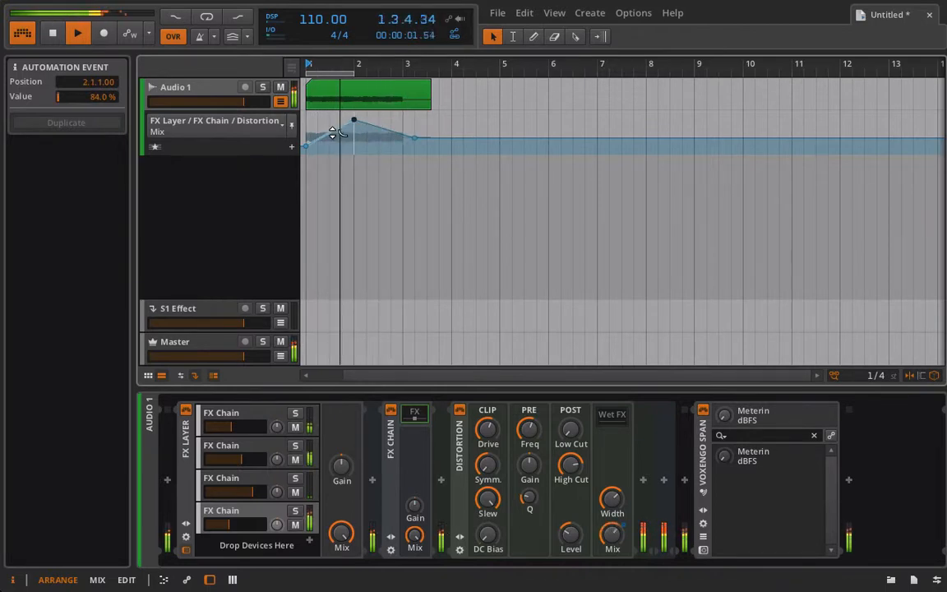
left_click(306, 146)
Step: Rebalance the layers during playback by slightly raising the fourth FX Chain's volume and lowering the first one's
left_click(234, 526)
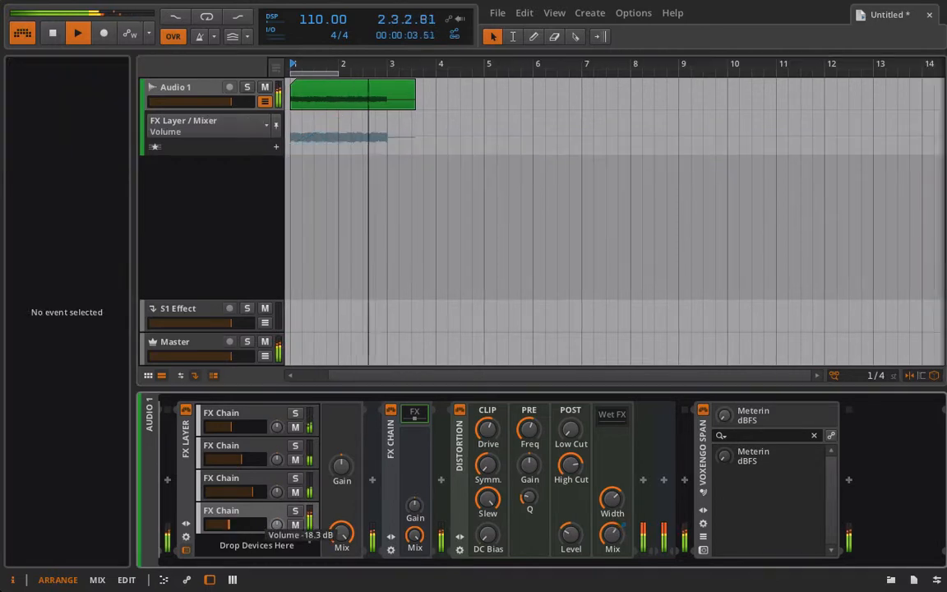
left_click(240, 459)
left_click(234, 435)
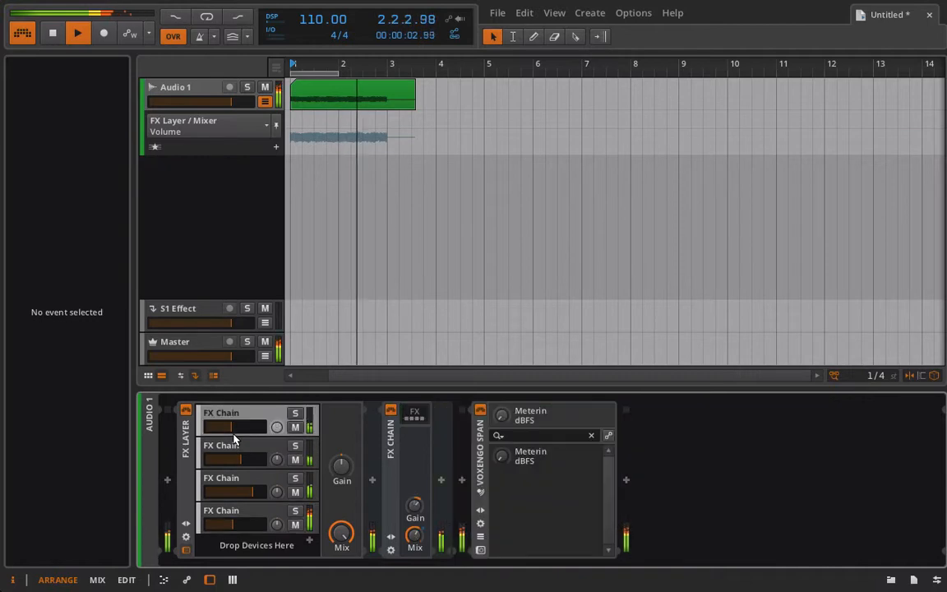
left_click_drag(232, 428, 230, 428)
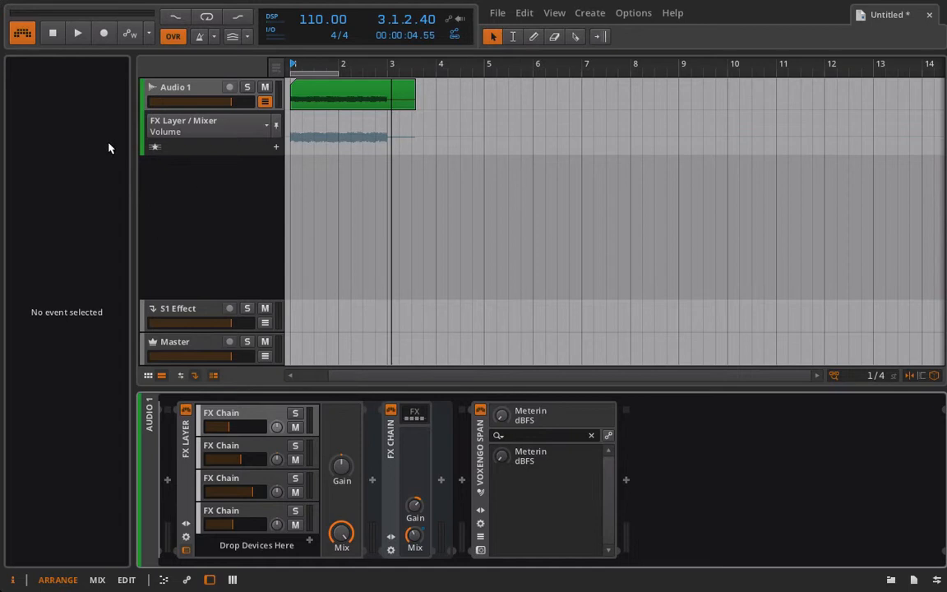
Step: Create a second audio track, set its input to Audio 1 (Post-Fader), and turn off its auto-monitoring
right_click(197, 178)
left_click(229, 198)
right_click(189, 168)
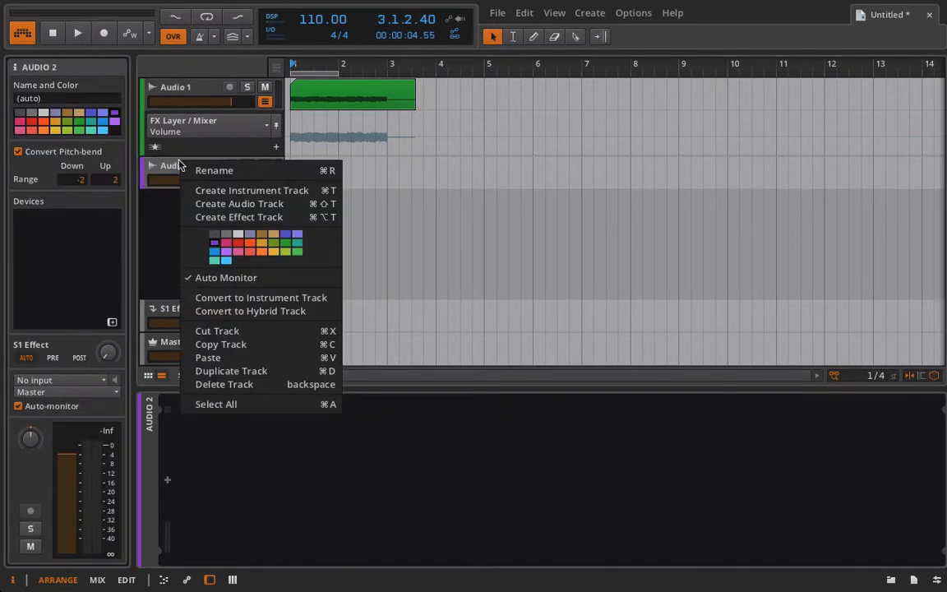
left_click(164, 173)
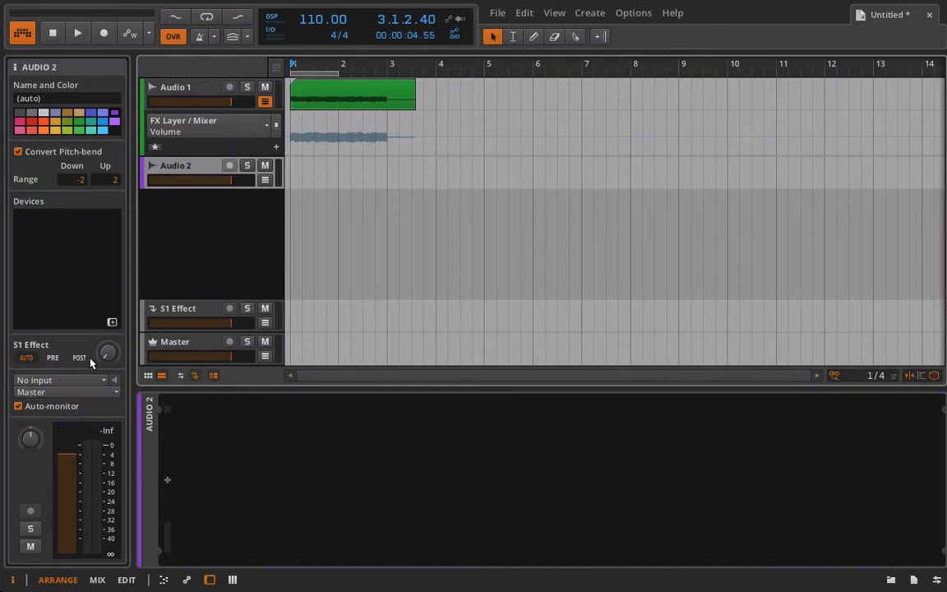
left_click(66, 380)
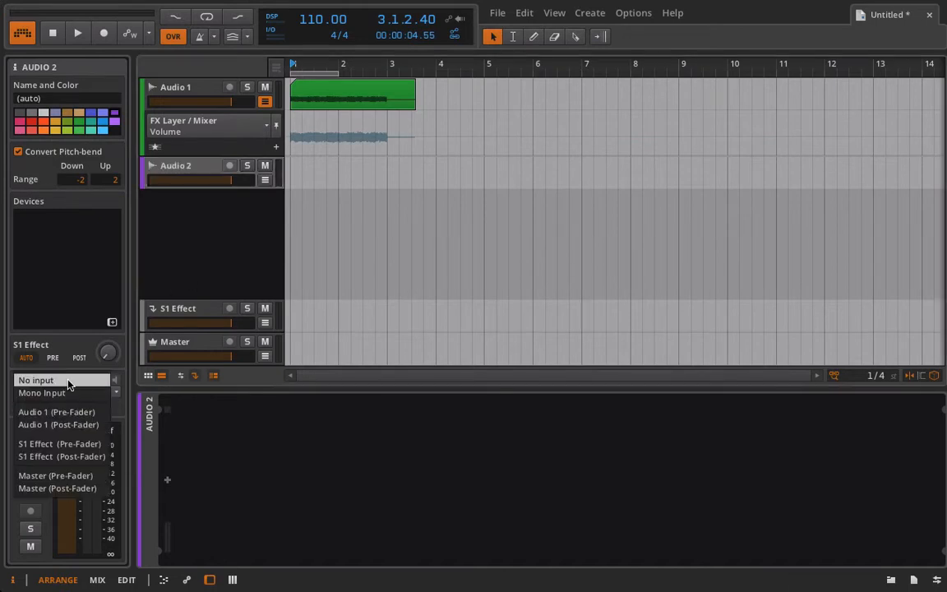
left_click(74, 424)
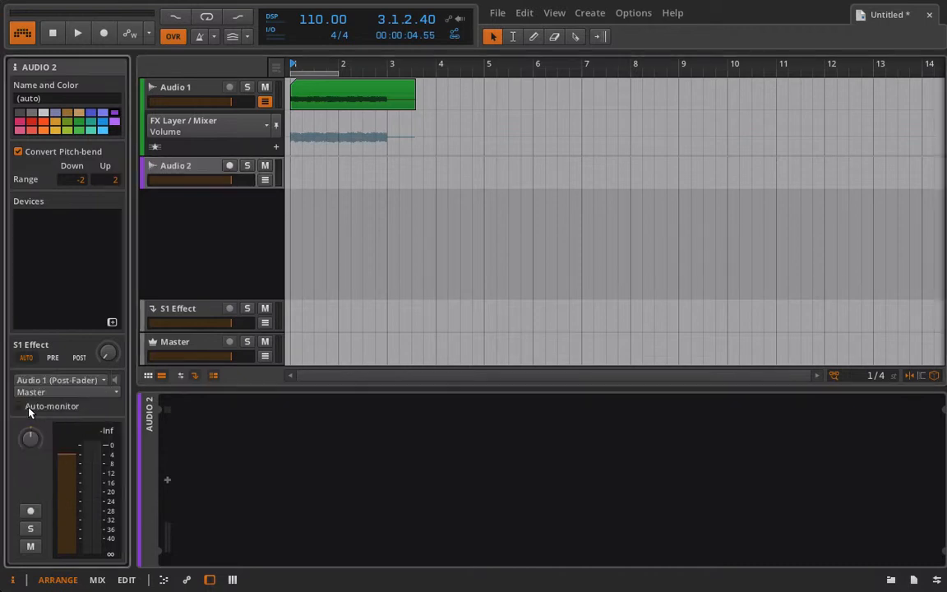
Step: Arm Audio 2 and record the processed output of Audio 1 onto it from bar 1 to just past bar 3
left_click(231, 167)
left_click(104, 34)
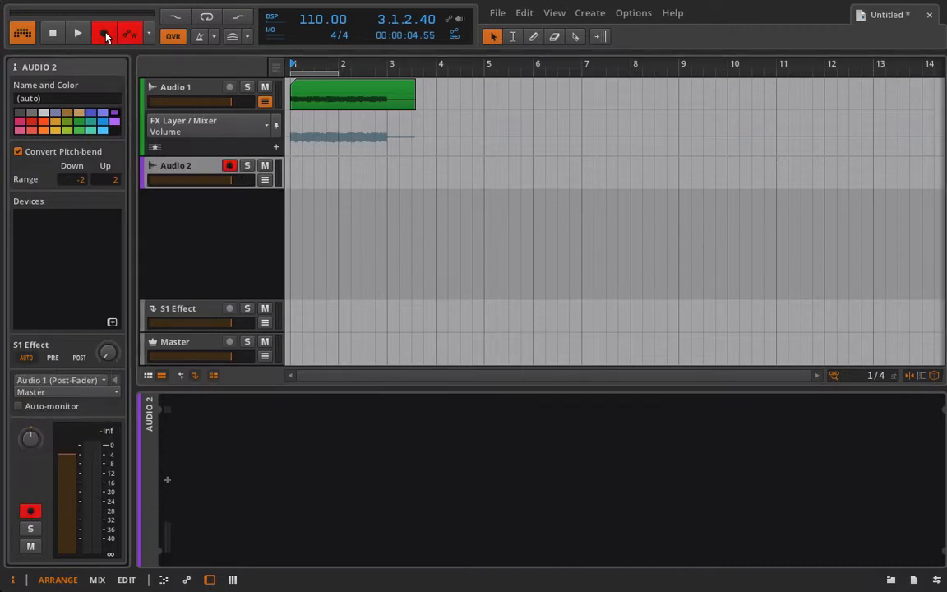
left_click(75, 34)
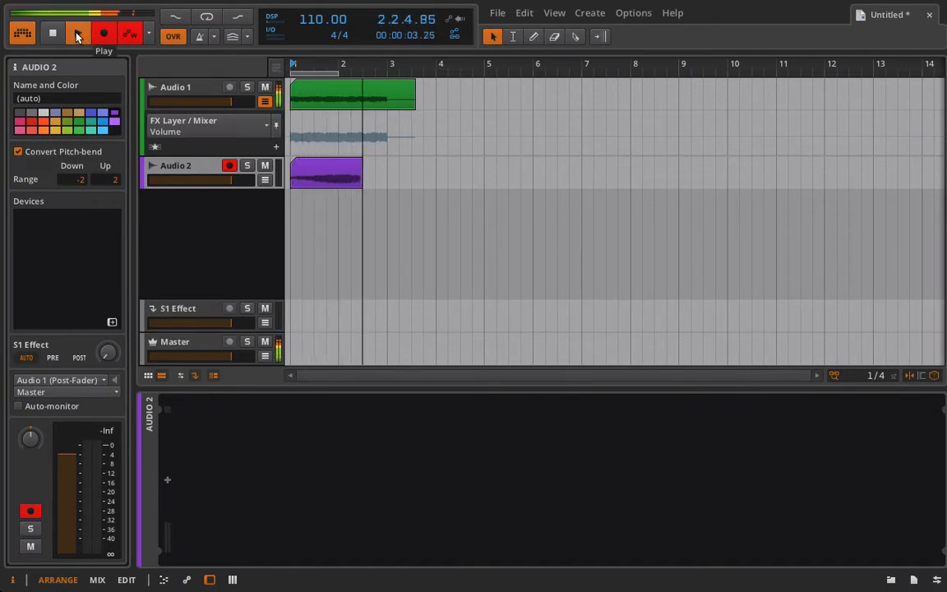
left_click(75, 35)
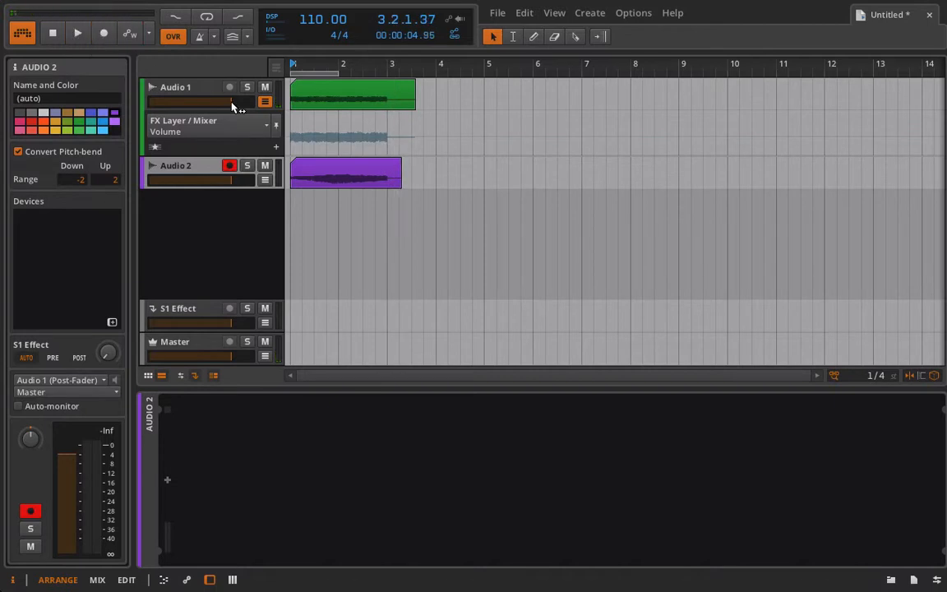
Step: Create an instrument track below Audio 2 and load a Sampler on it
right_click(216, 249)
left_click(232, 256)
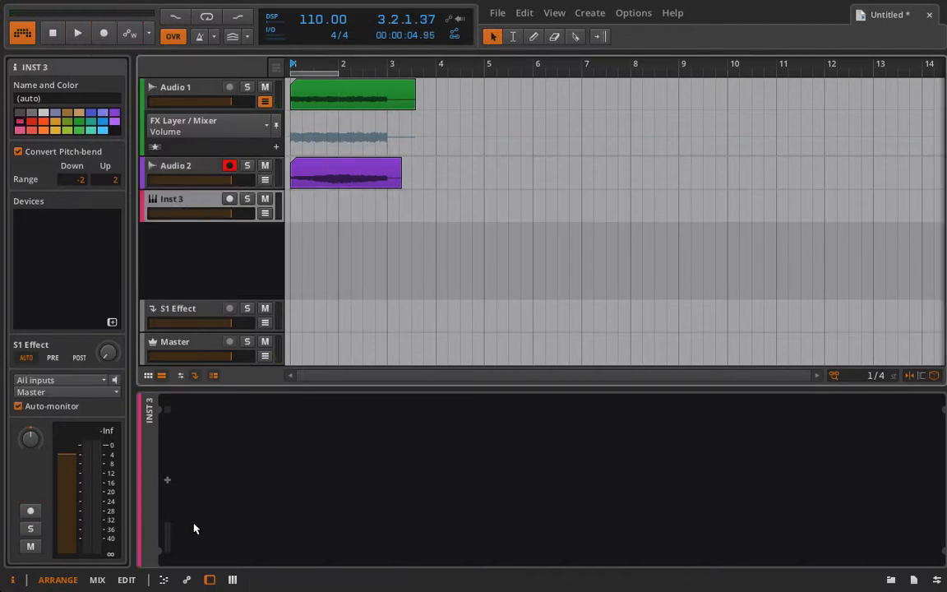
left_click(167, 479)
left_click(436, 485)
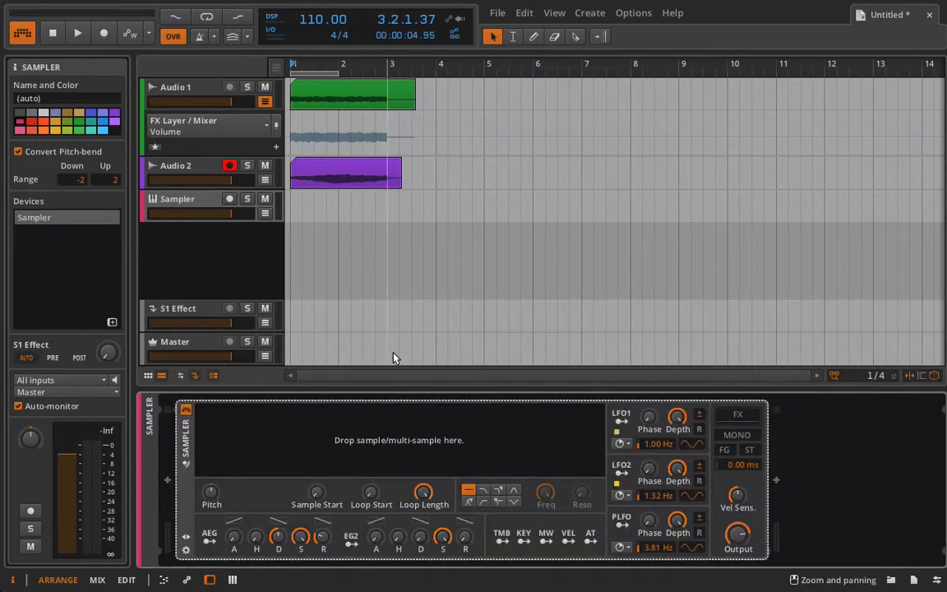
Step: Load the recorded Audio 2 clip into the Sampler, and arm the sampler track for recording in place of Audio 2
left_click(305, 156)
left_click_drag(306, 156, 352, 439)
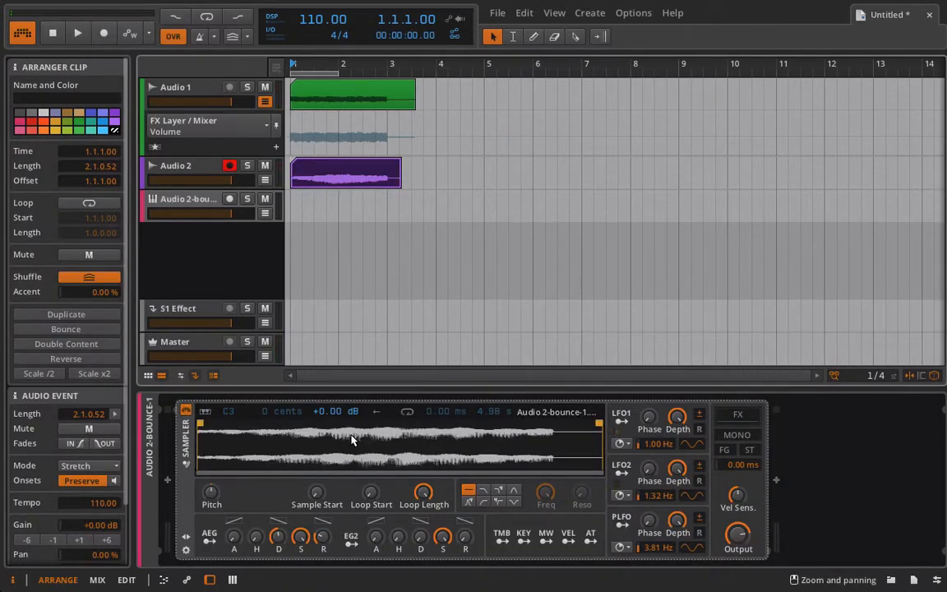
left_click(769, 438)
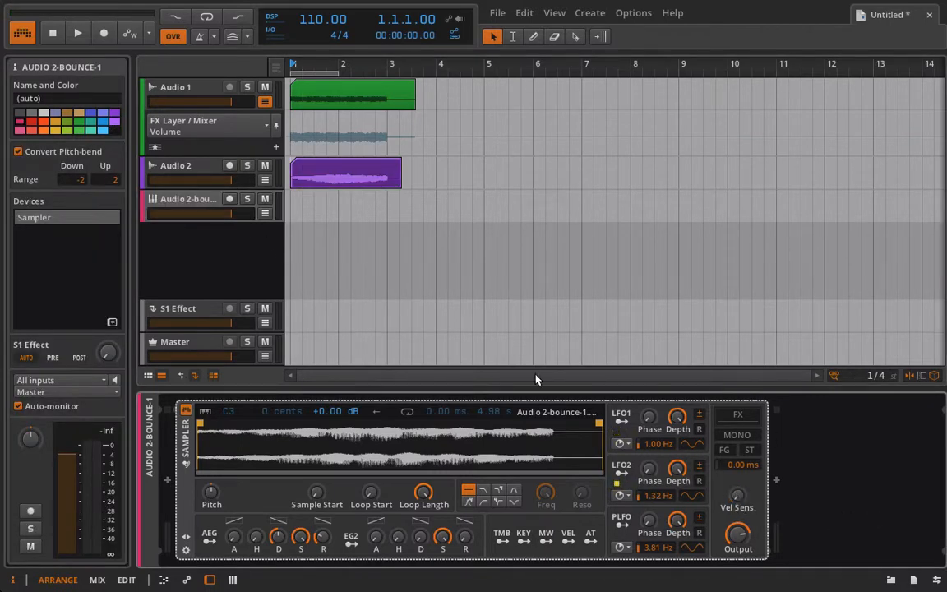
left_click(231, 200)
Step: Delete the Audio 1 and Audio 2 tracks, keeping only the sampler track
left_click(172, 166)
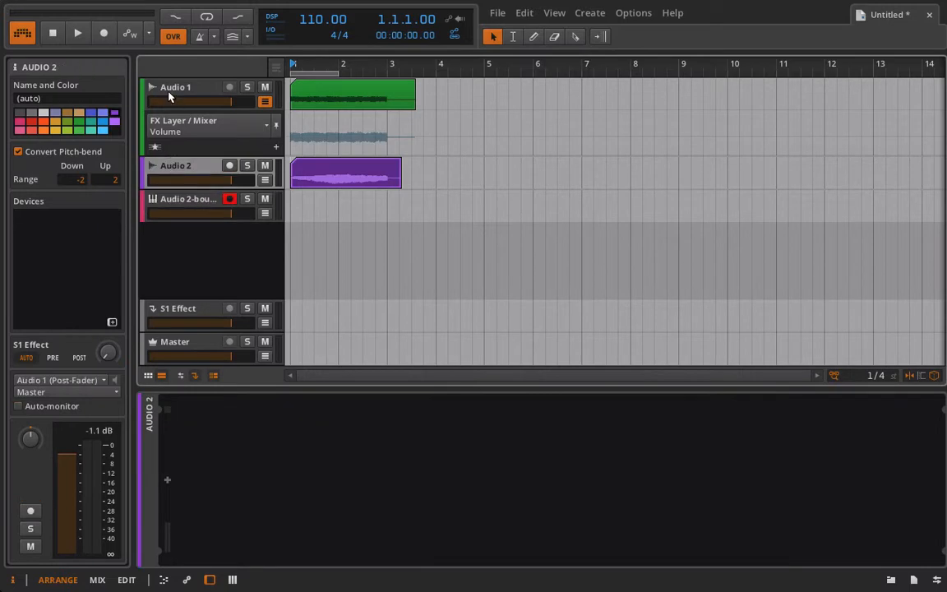
left_click(170, 97)
key("Delete")
key("Delete")
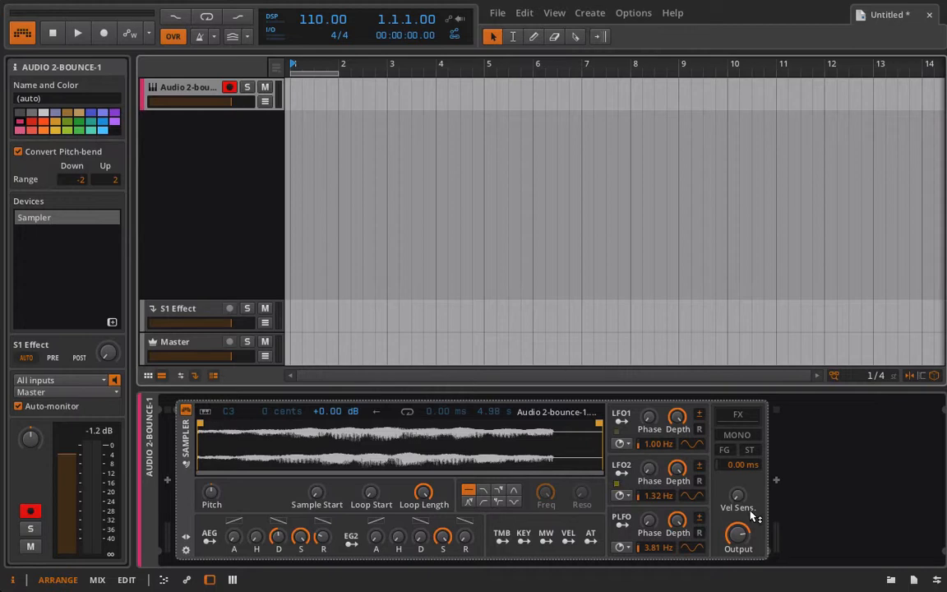
Step: Add the Voxengo SPAN analyzer after the Sampler and open its window
left_click(777, 479)
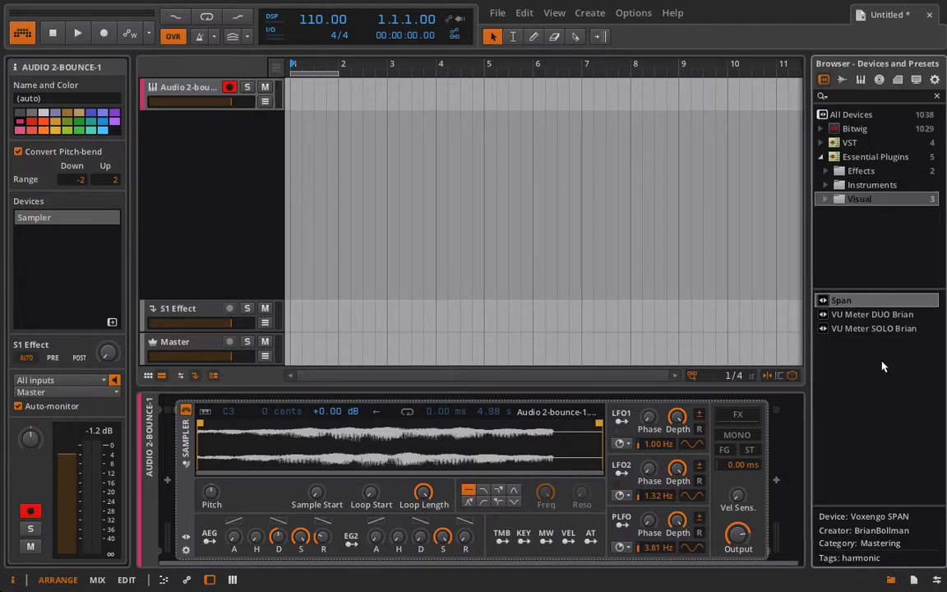
left_click_drag(844, 301, 718, 406)
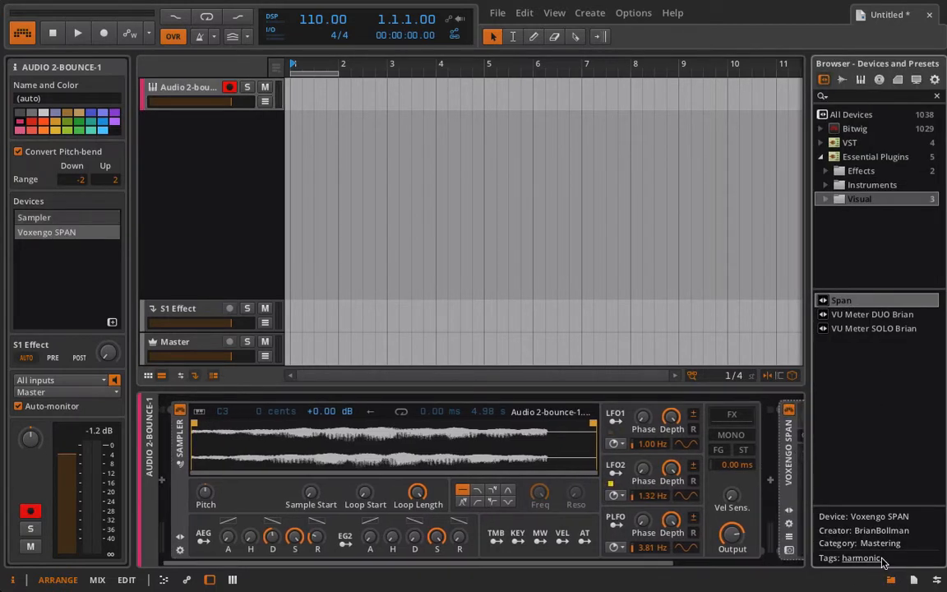
left_click(891, 579)
left_click(788, 552)
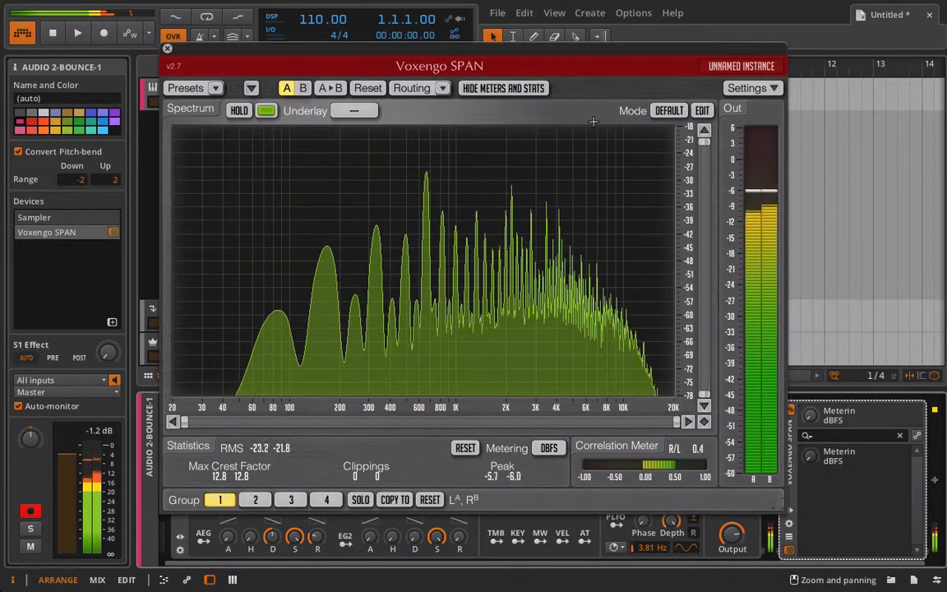
Step: Hold the spectrum of played notes in SPAN, examine the peaks for the sample's pitch, and close the analyzer
left_click(238, 110)
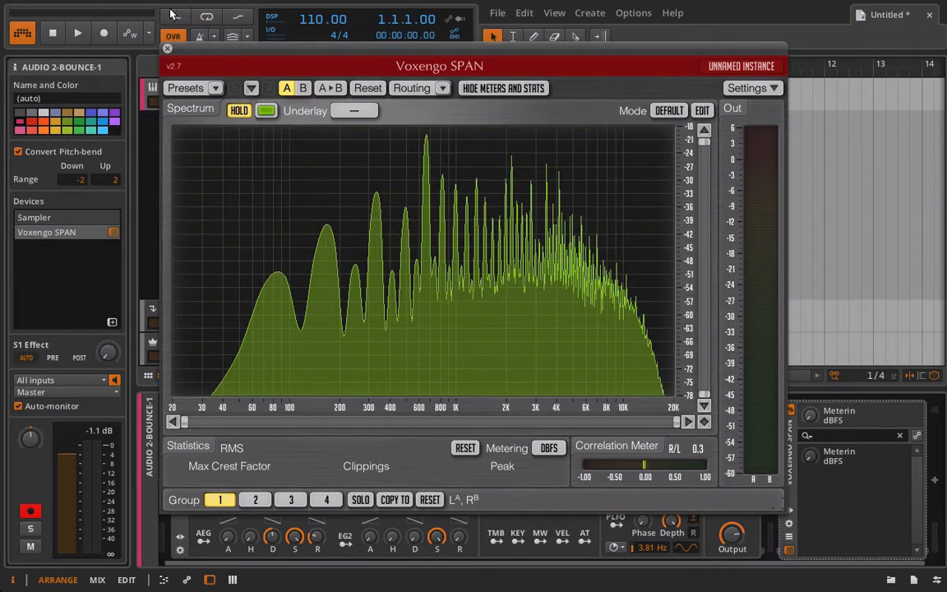
left_click(168, 50)
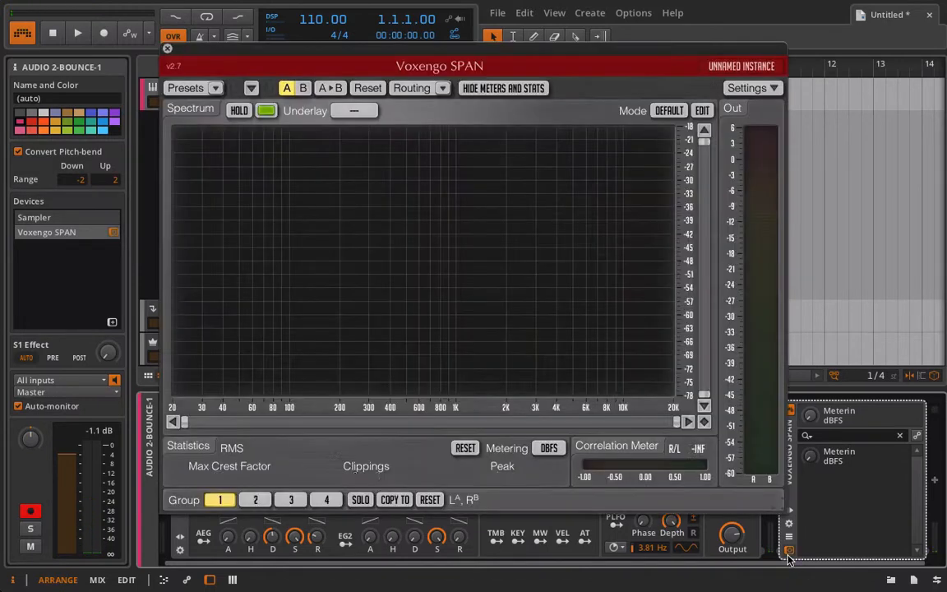
left_click(788, 550)
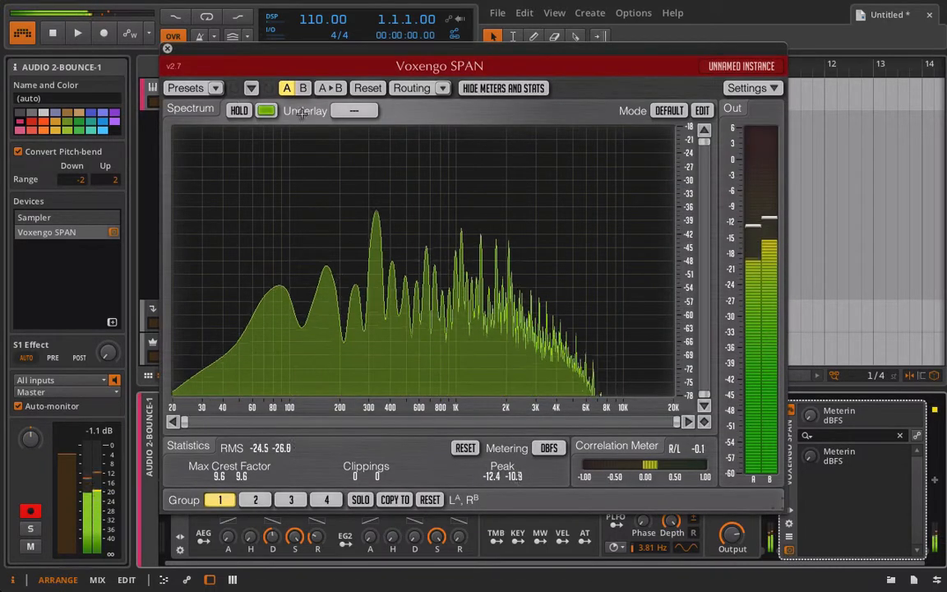
left_click(240, 111)
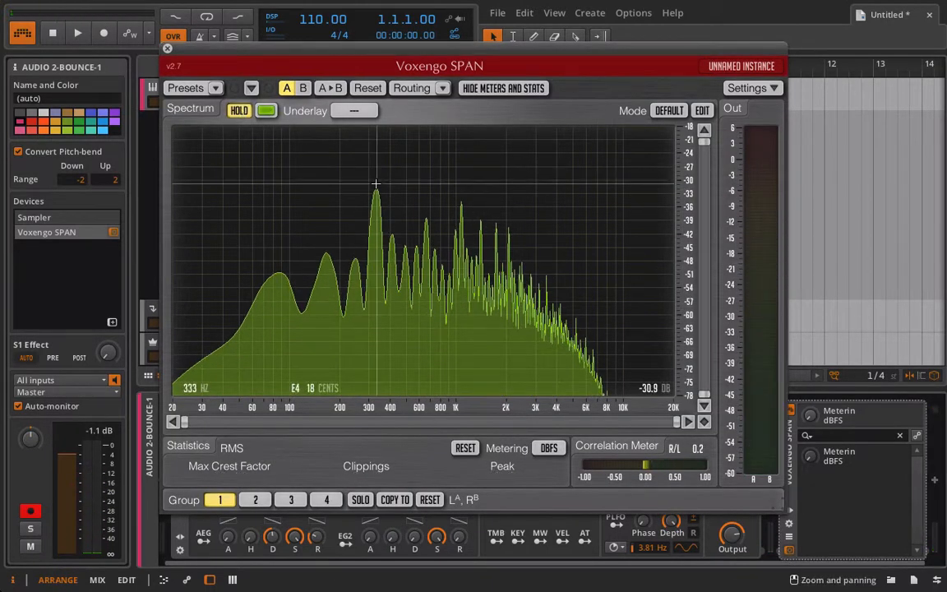
left_click(167, 50)
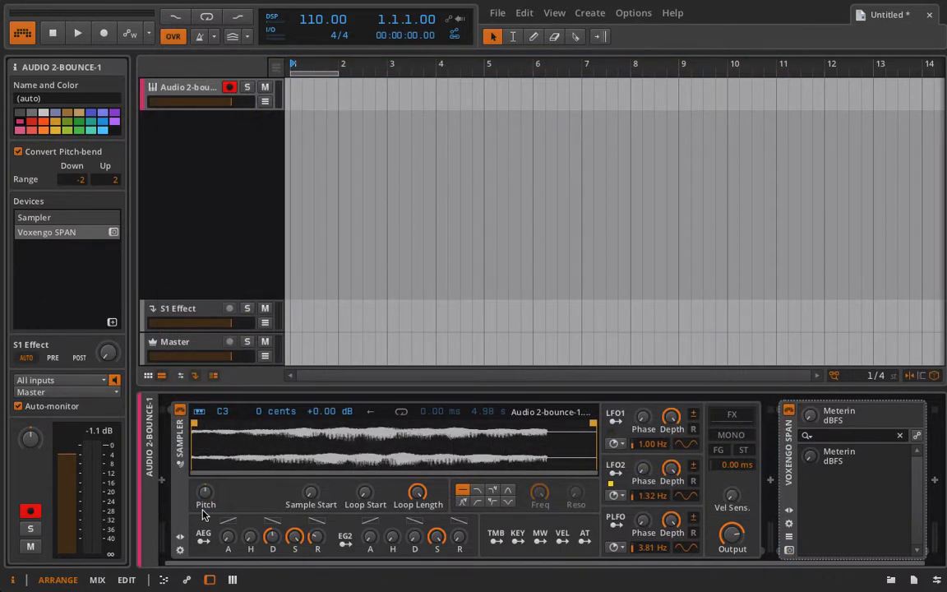
Step: Try C#3 as the Sampler's root key and hold the spectrum in SPAN to check the pitch
left_click(227, 416)
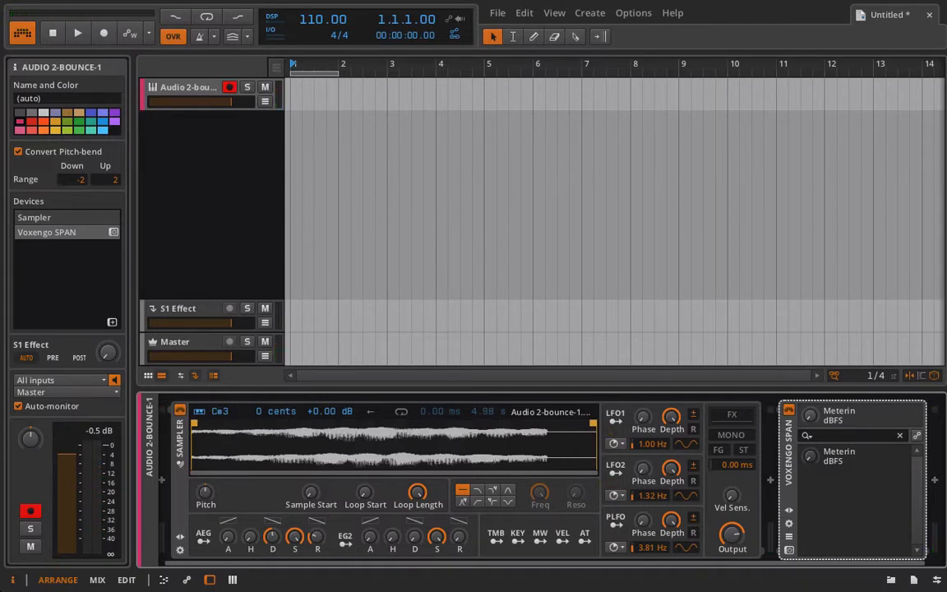
left_click(787, 551)
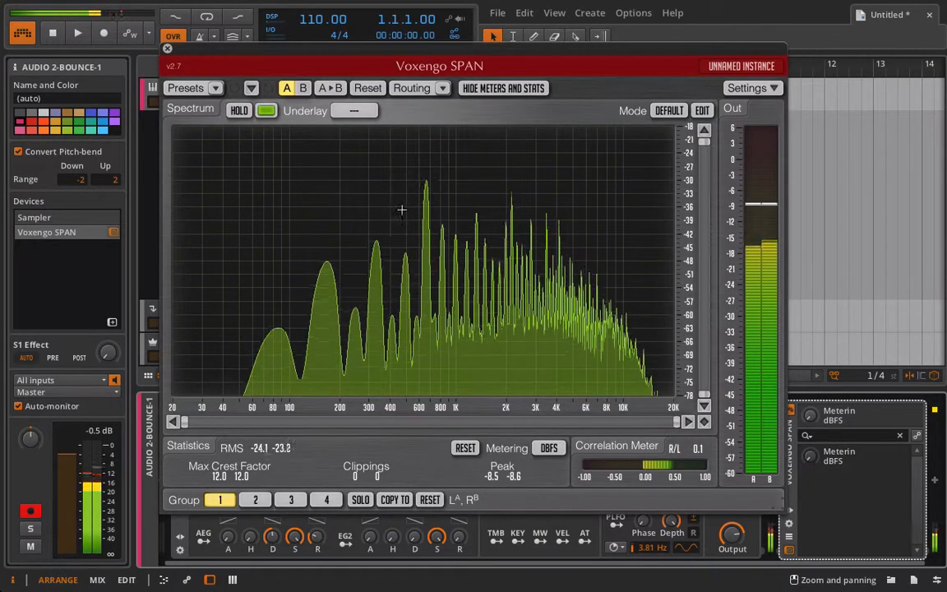
left_click(243, 111)
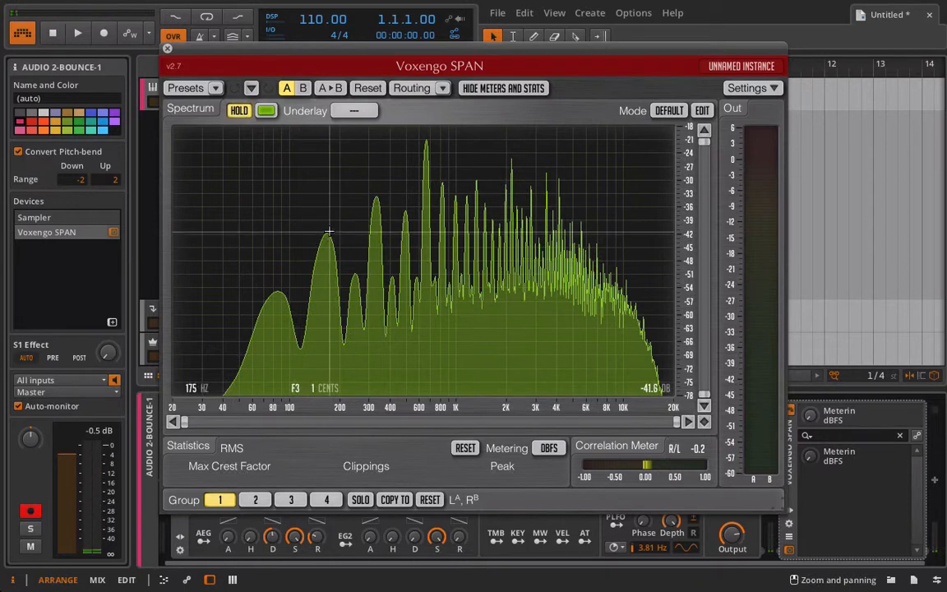
Step: Lower the Sampler's pitch transpose to about -4 st, comparing the live spectrum peaks in SPAN, and close the analyzer
left_click_drag(190, 51, 432, 41)
left_click(208, 498)
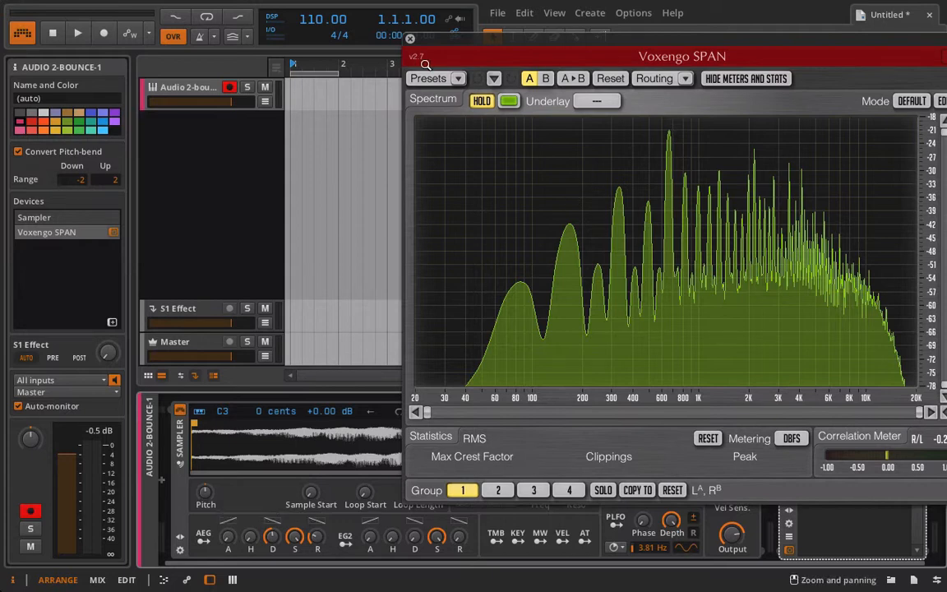
left_click(478, 105)
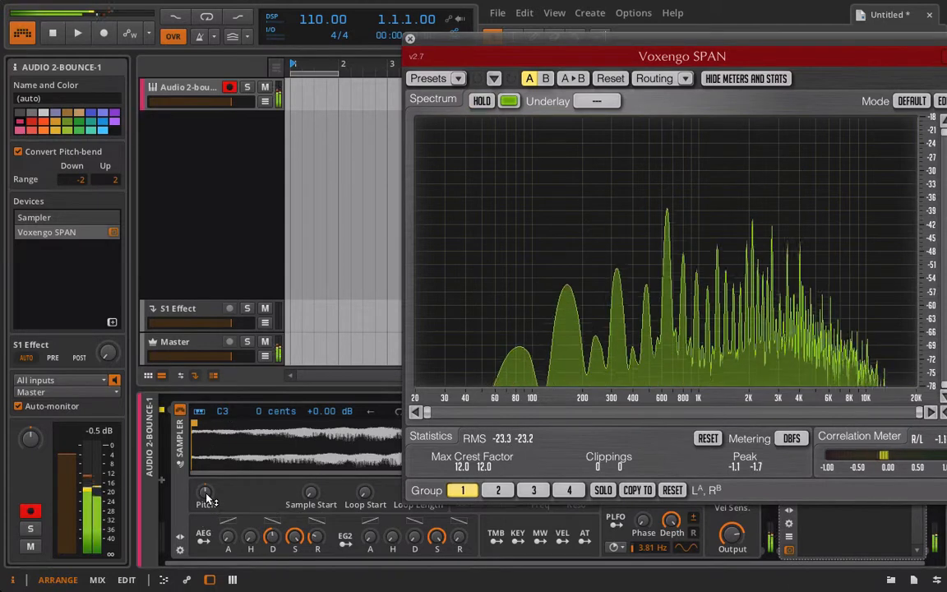
left_click_drag(207, 497, 207, 545)
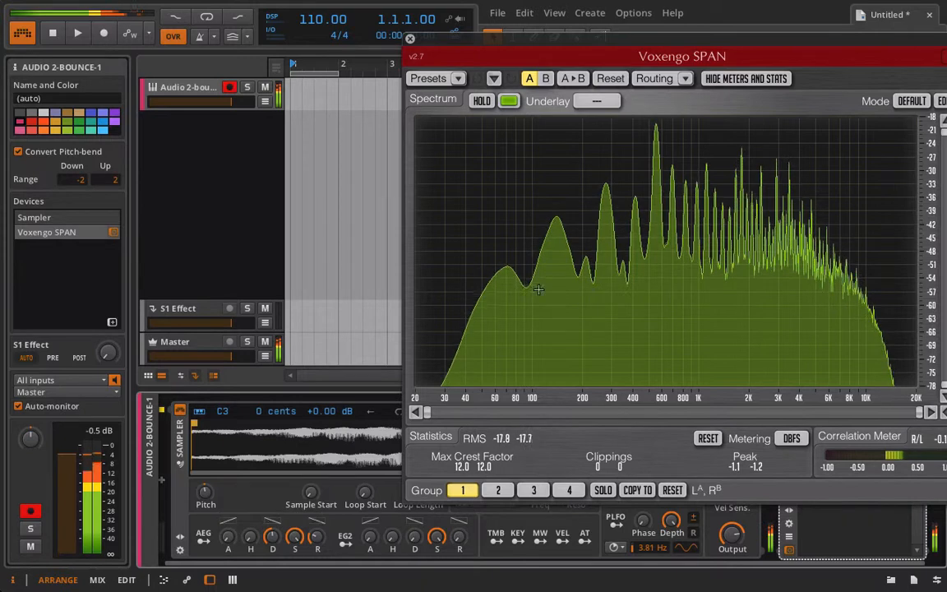
mouse_move(558, 224)
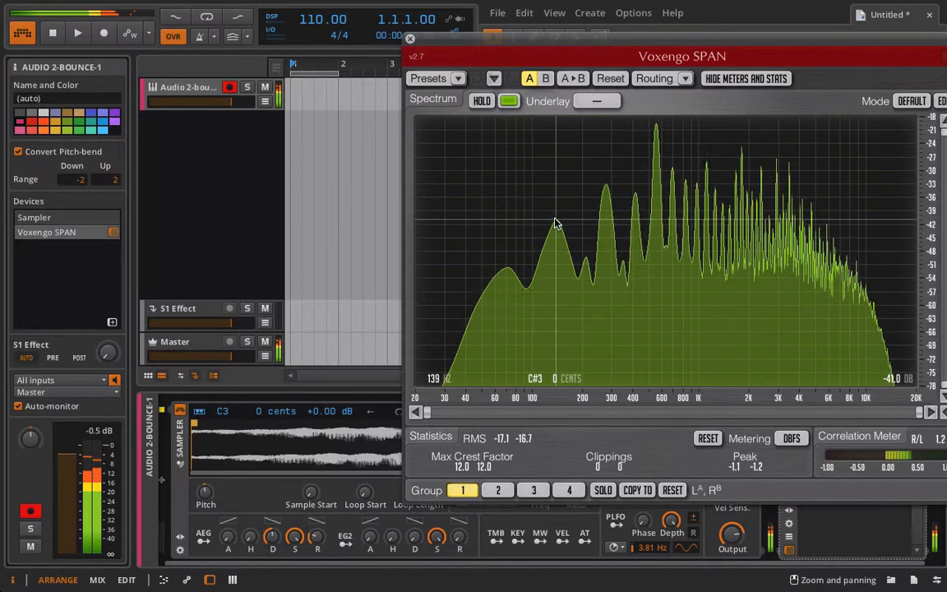
left_click_drag(219, 488, 219, 488)
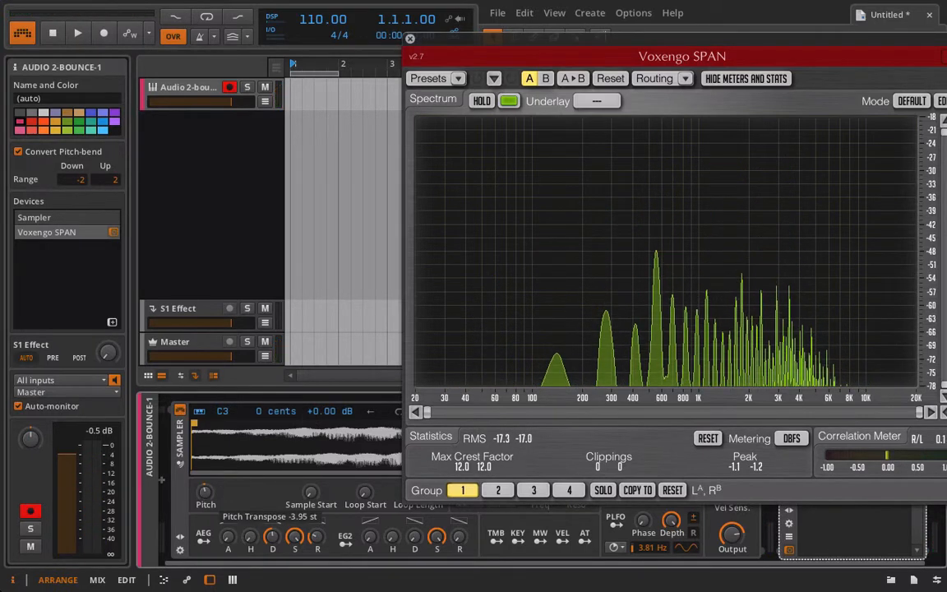
left_click_drag(205, 491, 204, 498)
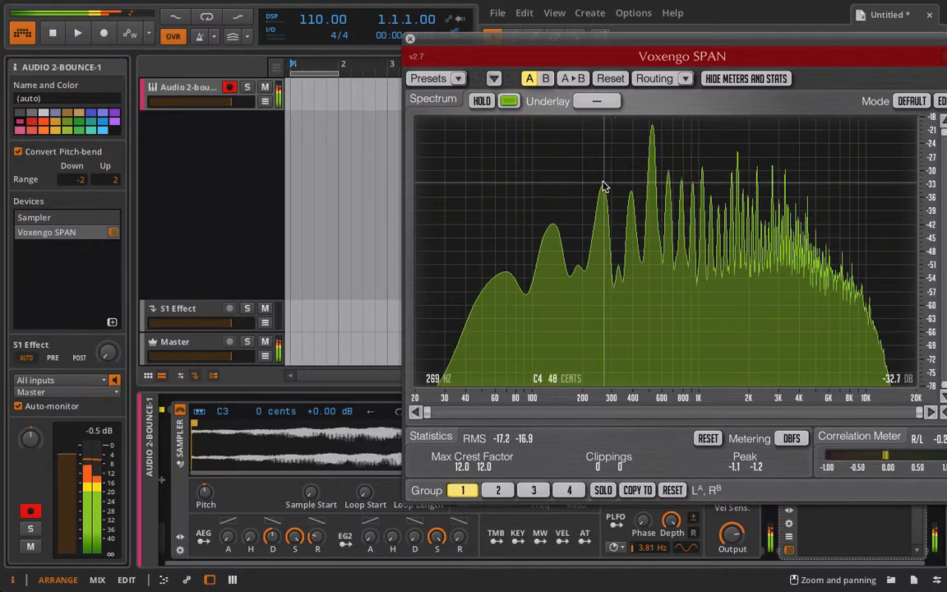
left_click(410, 39)
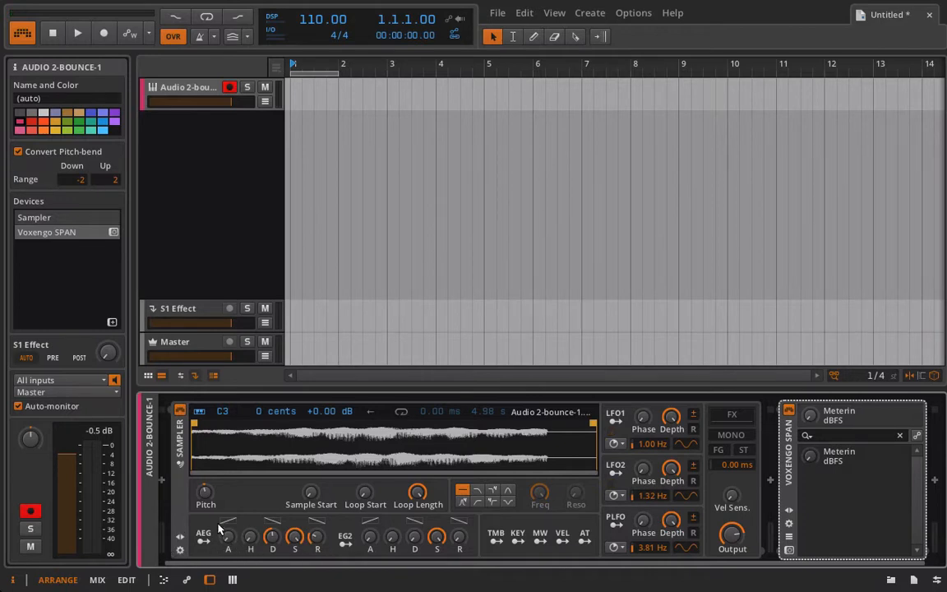
Step: Reduce the Sampler amp envelope's decay and release to minimum, and lengthen its attack for a slow fade-in
left_click(270, 534)
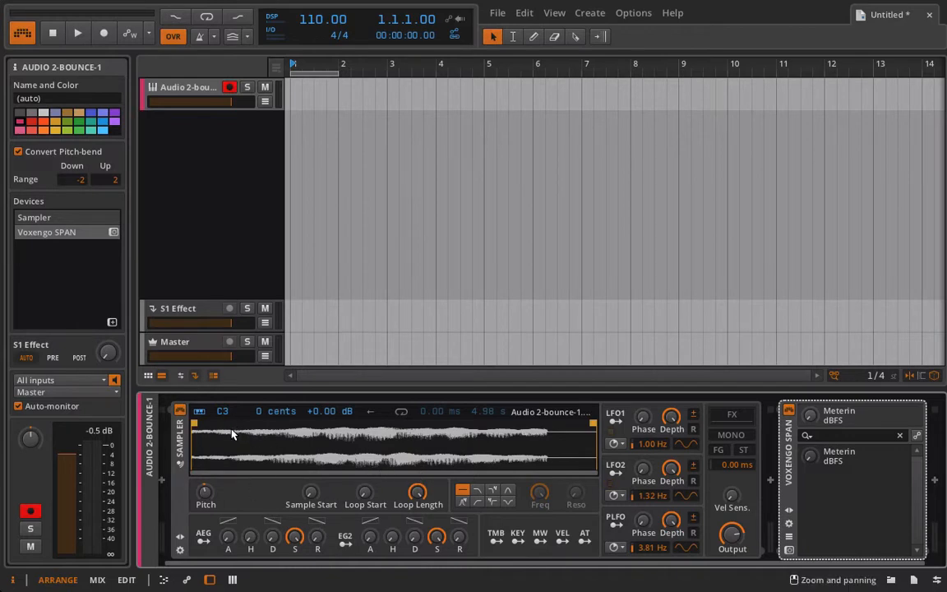
mouse_move(228, 536)
left_mouse_down()
mouse_move(228, 489)
mouse_move(226, 543)
left_mouse_up()
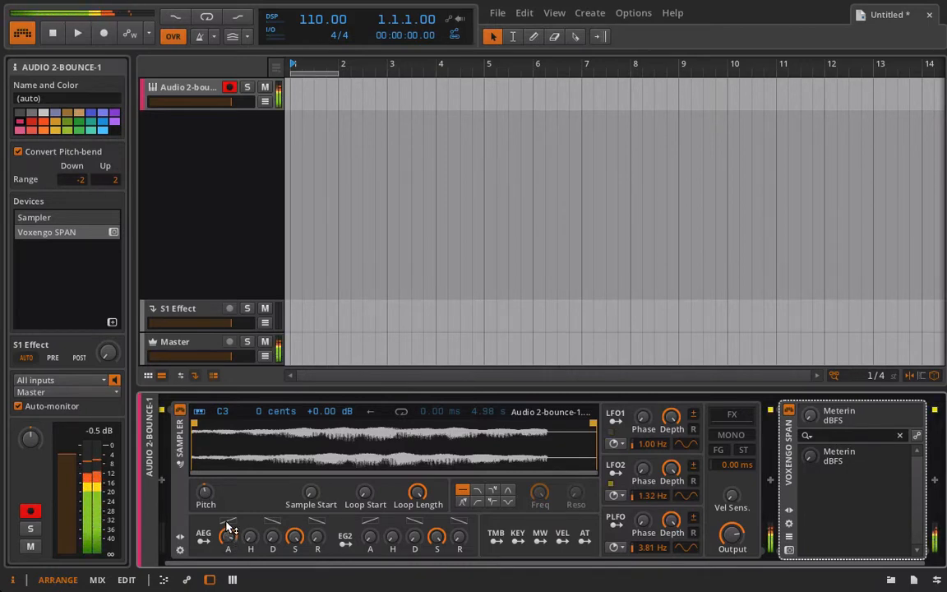
mouse_move(226, 522)
left_mouse_down()
mouse_move(227, 493)
mouse_move(230, 526)
left_mouse_up()
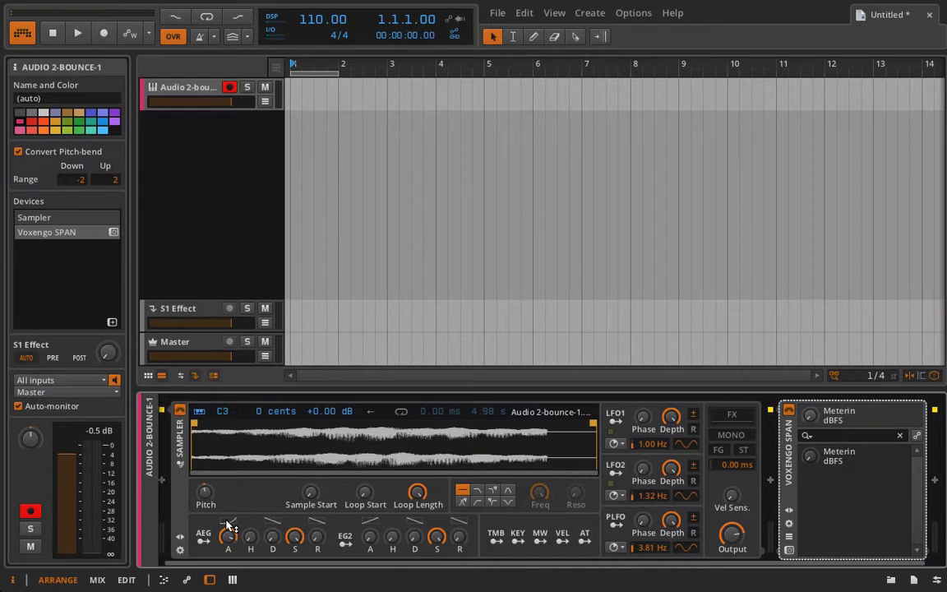
mouse_move(230, 527)
left_mouse_down()
mouse_move(230, 517)
mouse_move(228, 541)
left_mouse_up()
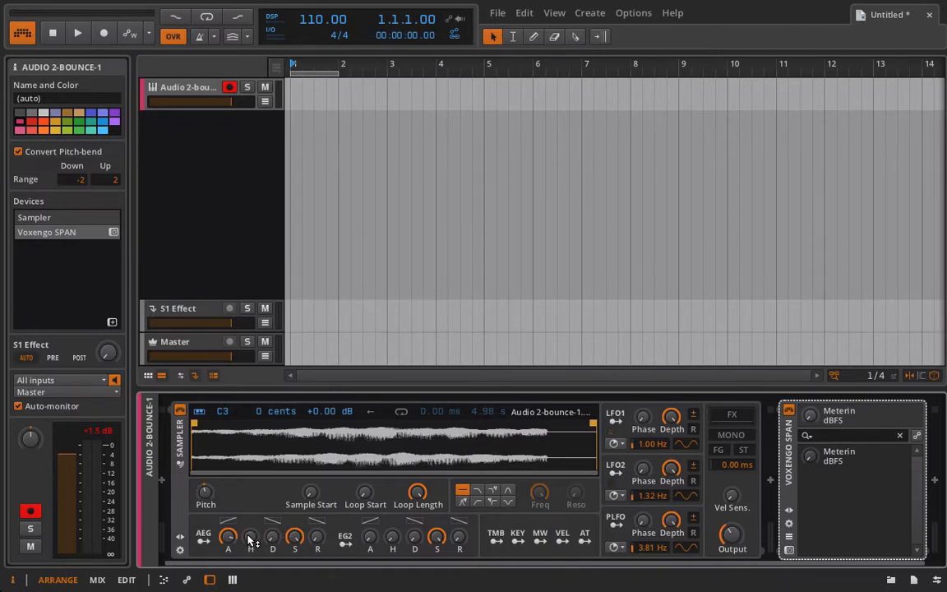
Step: Lengthen the amp envelope's attack and hold times, and lower its sustain level to about 12%
left_click_drag(251, 536, 250, 518)
left_click_drag(228, 536, 251, 526)
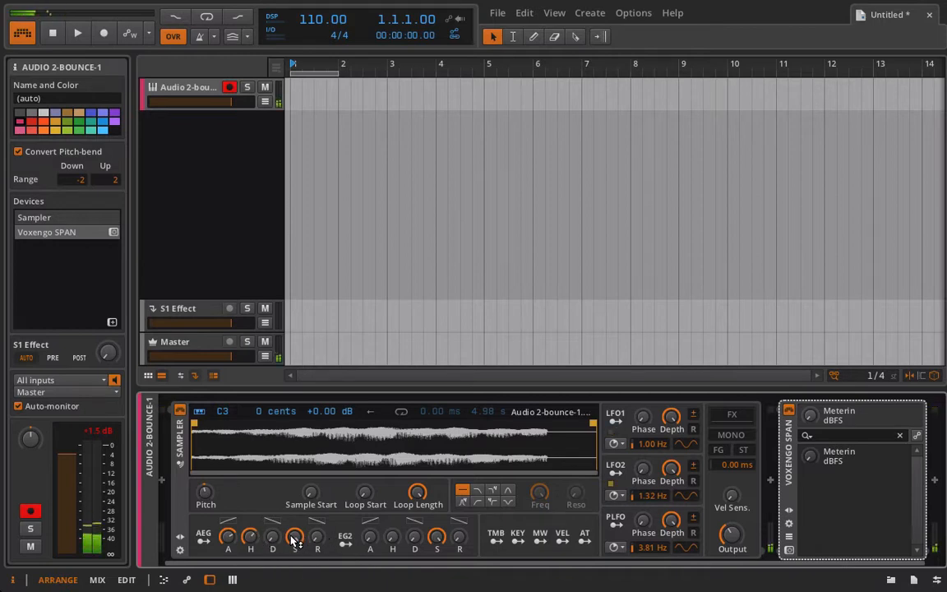
left_click_drag(294, 538, 294, 534)
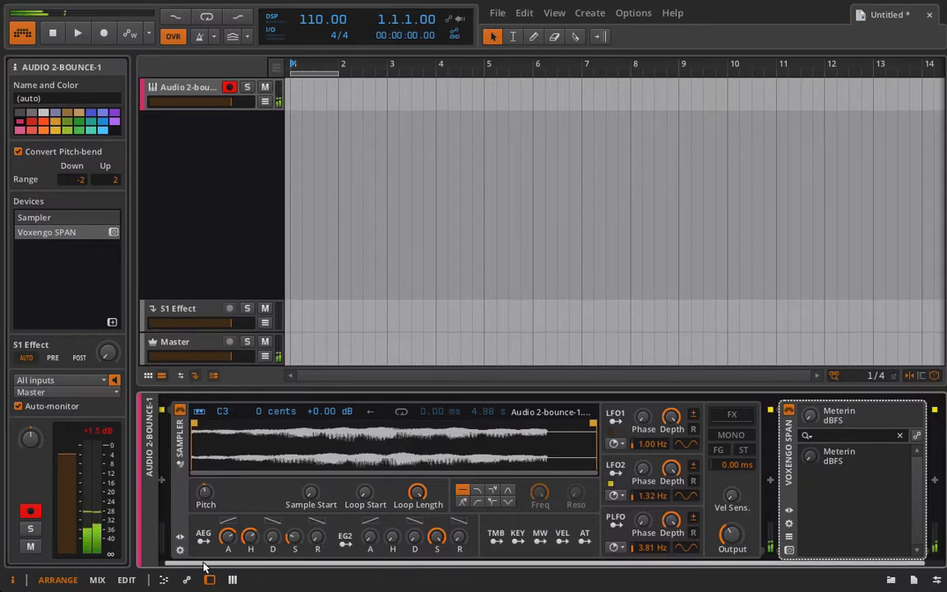
left_click_drag(251, 538, 251, 525)
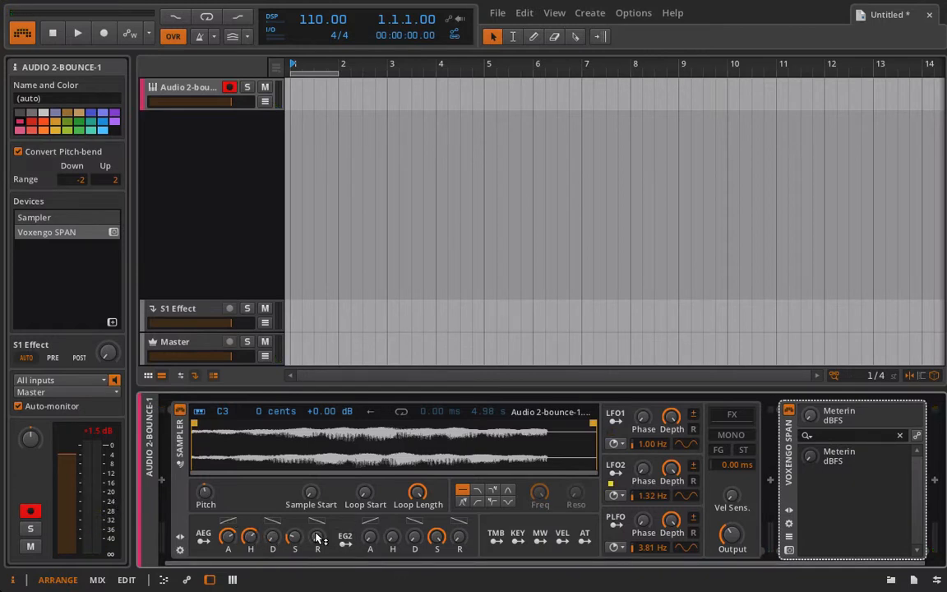
left_click_drag(295, 538, 295, 536)
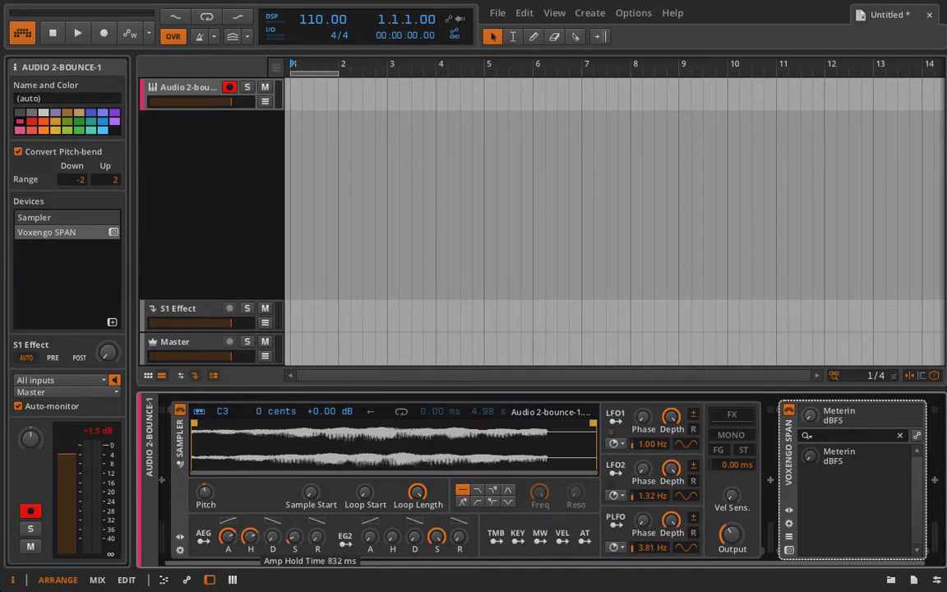
Step: Shorten the amp envelope's hold time, lengthen its decay and raise its sustain level slightly
left_click_drag(251, 536, 250, 539)
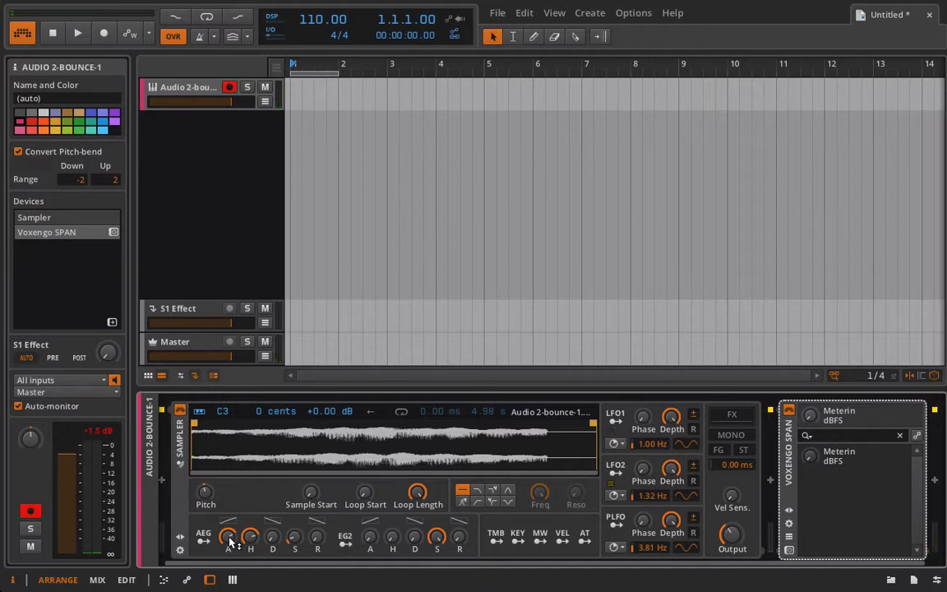
mouse_move(251, 536)
left_mouse_down()
mouse_move(252, 549)
mouse_move(262, 544)
mouse_move(252, 538)
left_mouse_up()
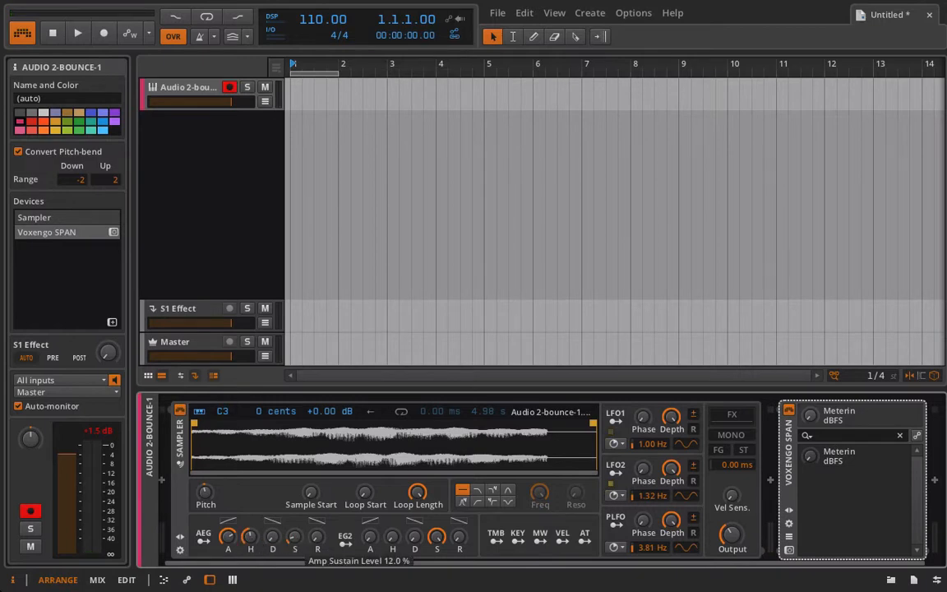
left_click_drag(293, 540, 273, 530)
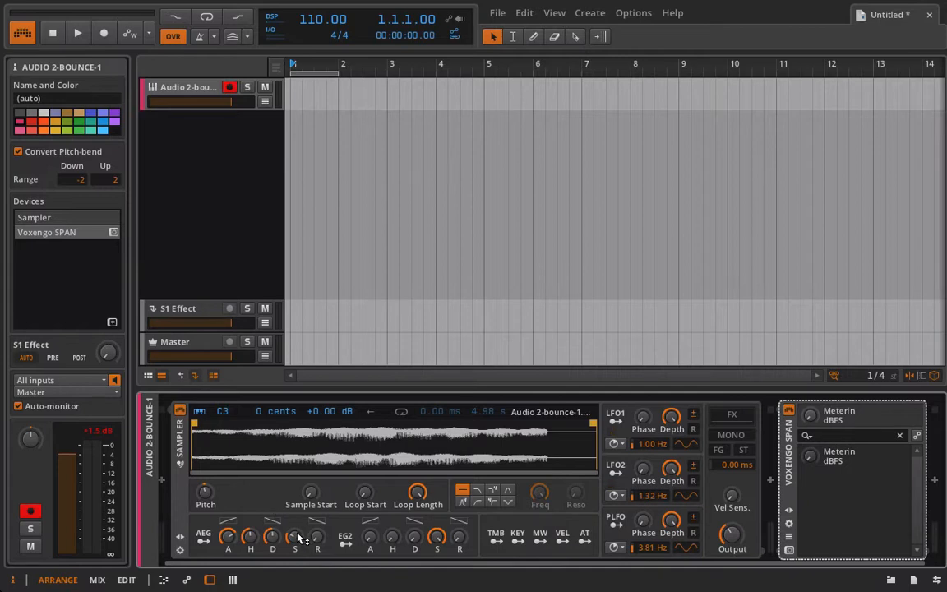
mouse_move(275, 524)
left_mouse_down()
mouse_move(275, 531)
mouse_move(276, 515)
mouse_move(275, 530)
left_mouse_up()
Step: Set the amp envelope's release time to about 1.6 s and turn on sample looping in the Sampler
left_click_drag(317, 539, 317, 511)
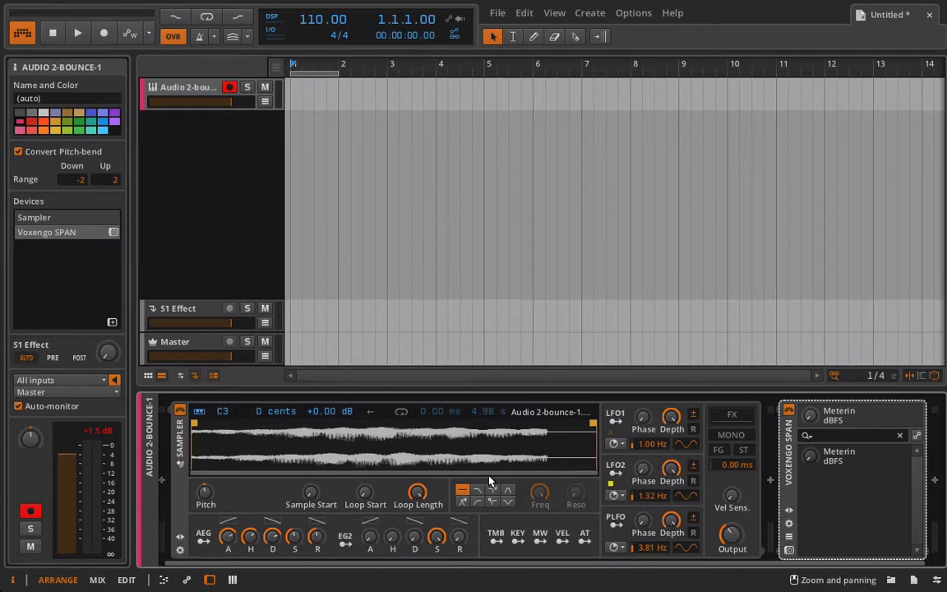
mouse_move(318, 537)
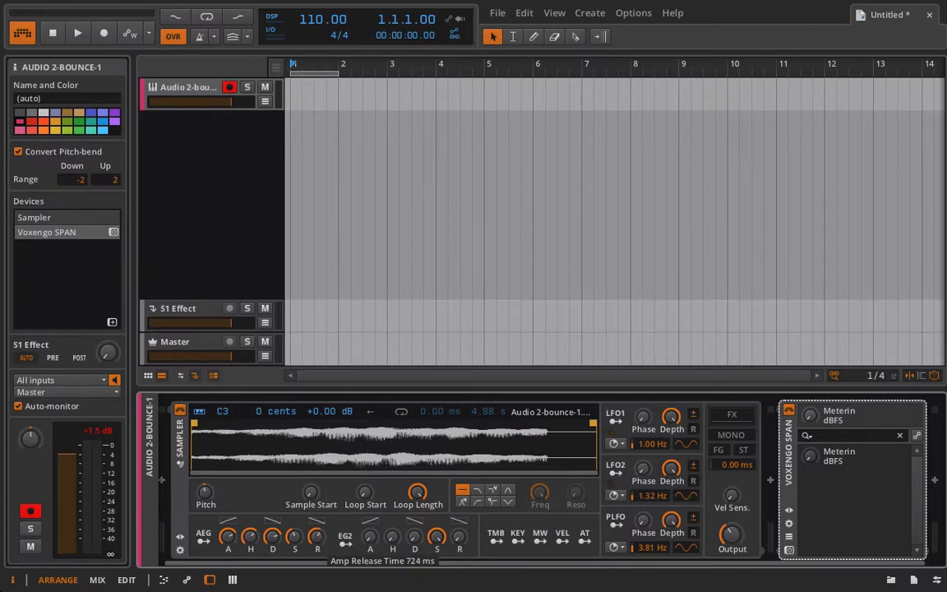
left_click_drag(318, 537, 317, 530)
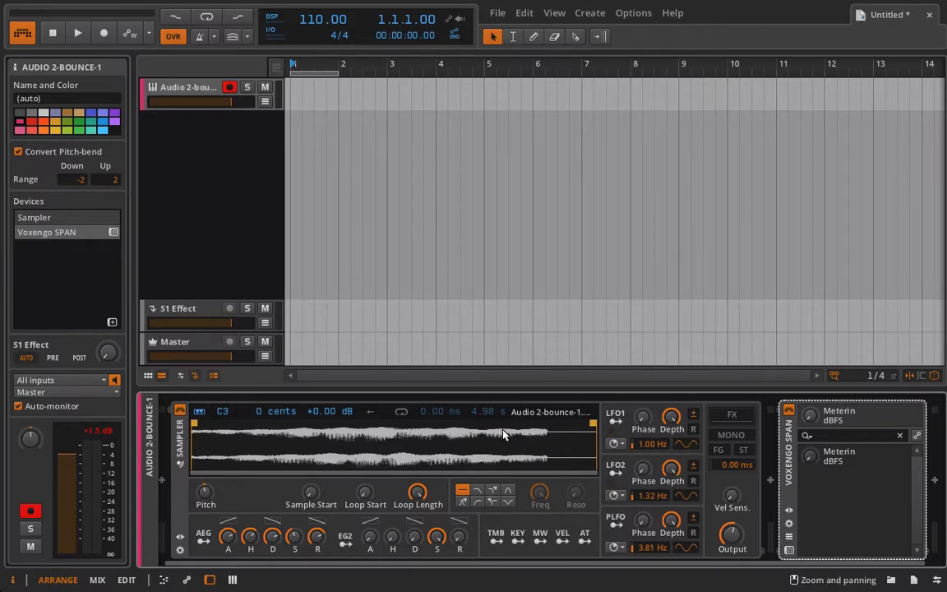
left_click(319, 538)
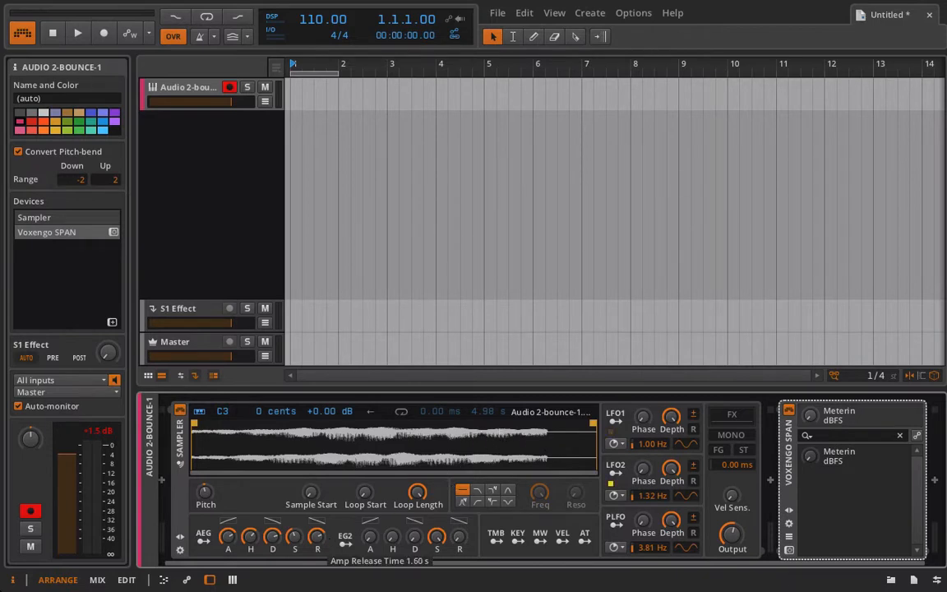
left_click_drag(318, 538, 318, 539)
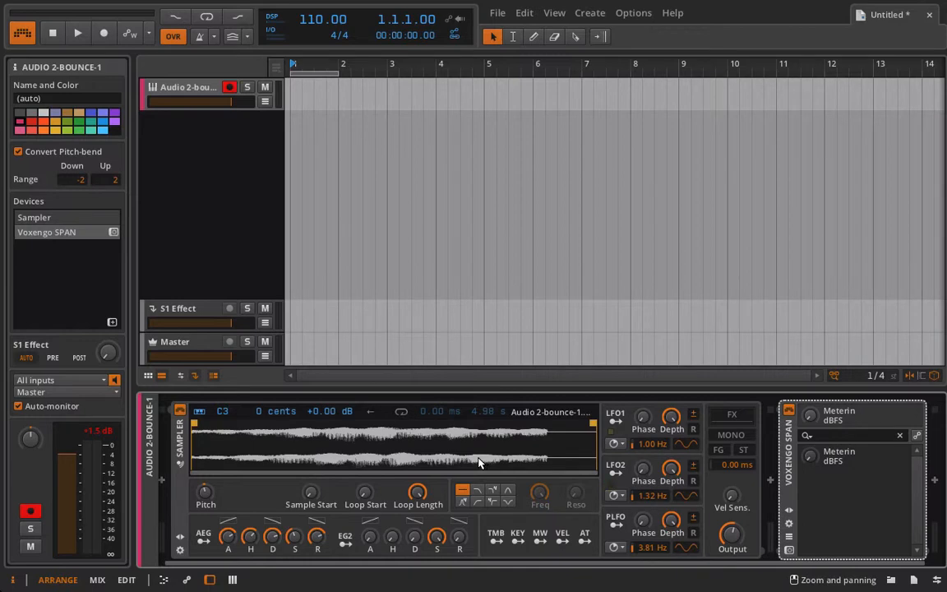
left_click(401, 411)
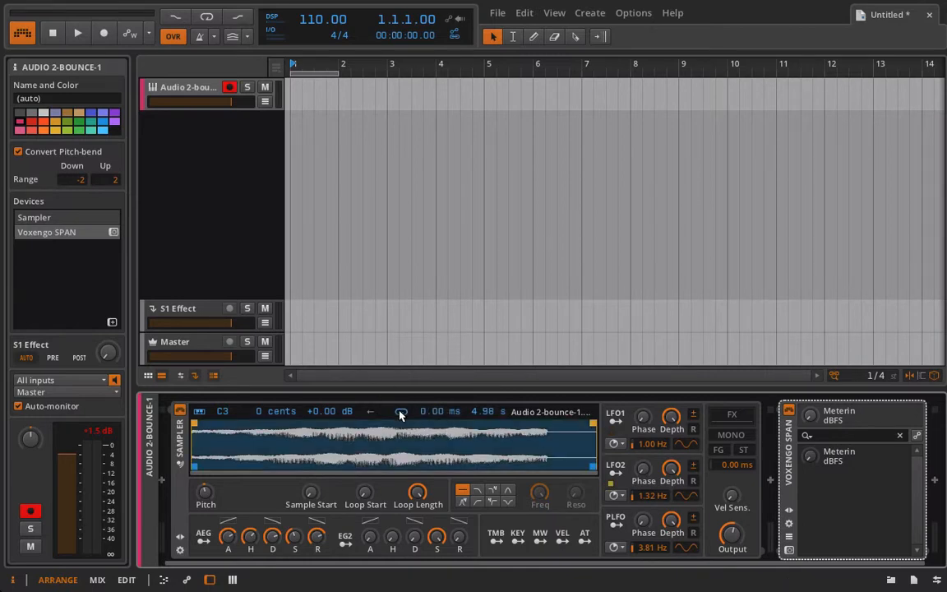
Step: Set the sample loop to run from about 2.56 s to 3.48 s, and trim the sample end to where the audio stops
left_click_drag(194, 466, 482, 453)
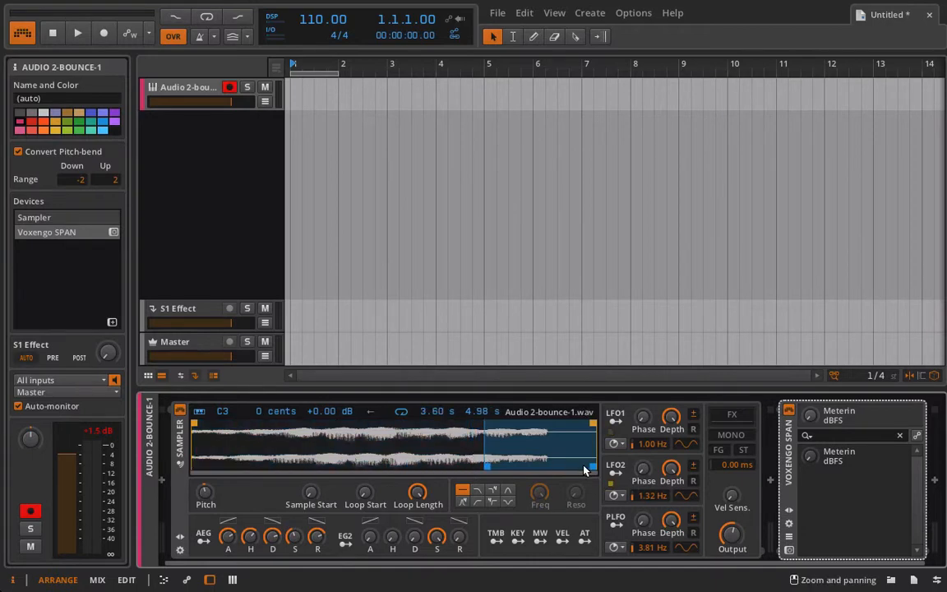
left_click_drag(593, 466, 401, 467)
left_click_drag(516, 467, 471, 466)
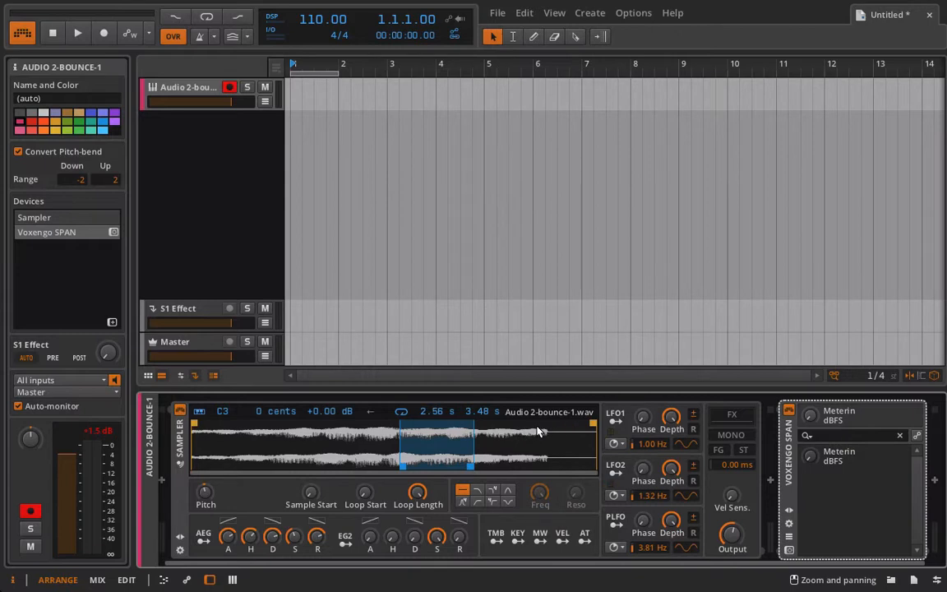
left_click_drag(594, 423, 547, 422)
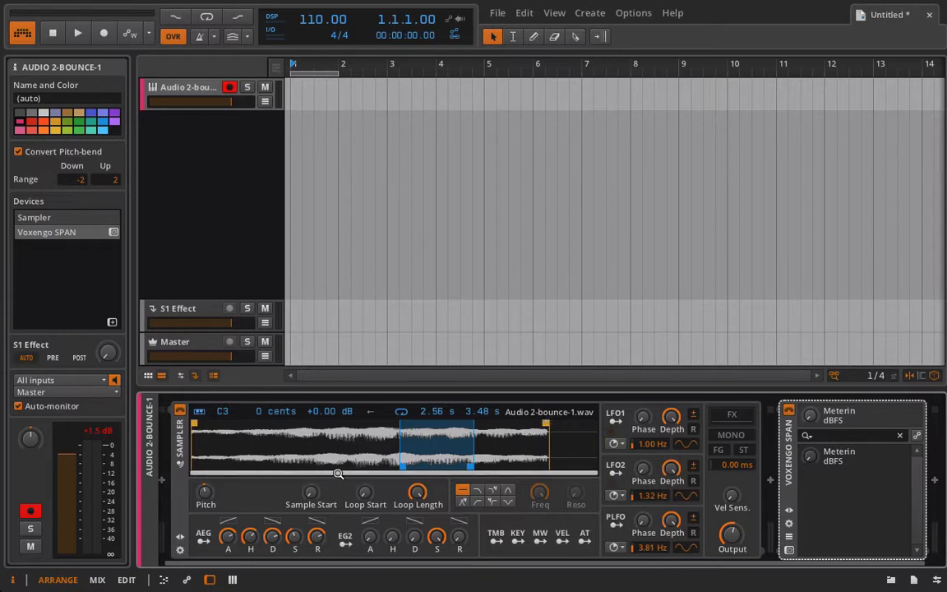
Step: Raise the Sampler's output to about -2.77 dB and move the loop start earlier to about 1.90 s
left_click_drag(331, 473, 466, 477)
scroll(450, 462, "left", 3)
scroll(450, 464, "right", 1)
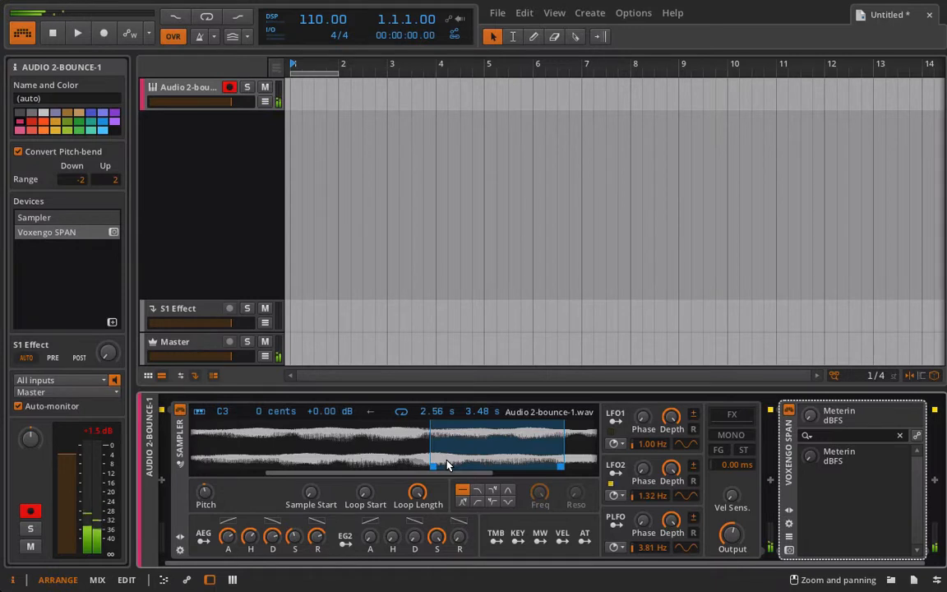
left_click_drag(733, 536, 733, 528)
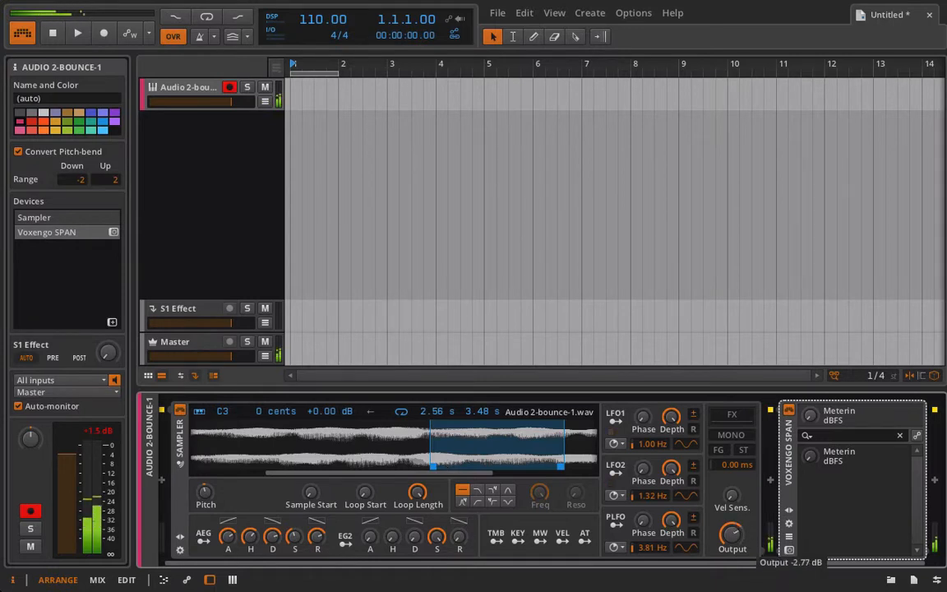
mouse_move(431, 466)
left_mouse_down()
mouse_move(313, 464)
mouse_move(332, 455)
mouse_move(336, 463)
left_mouse_up()
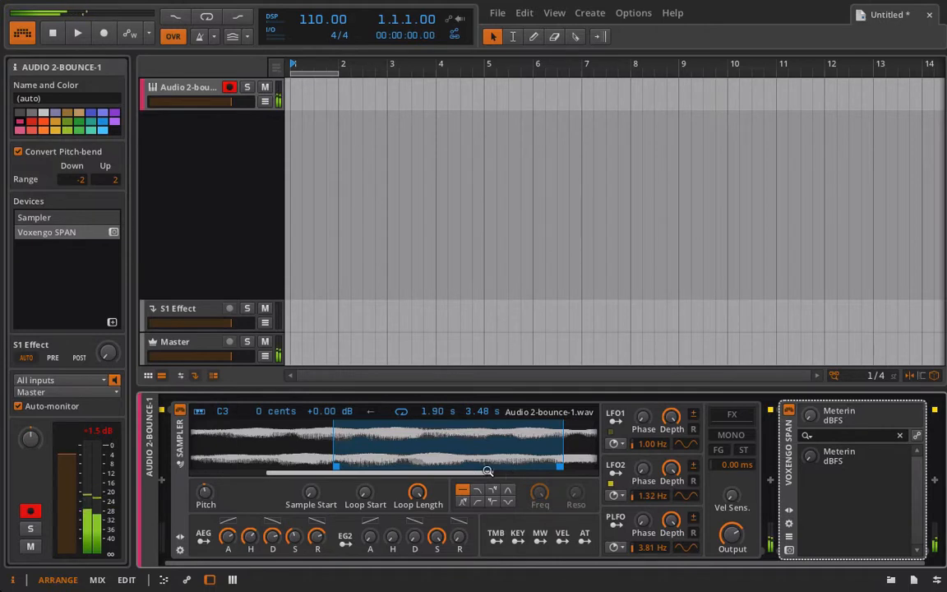
Step: Fine-tune the loop end against the waveform detail to about 3.45 s
left_click_drag(488, 474, 434, 466)
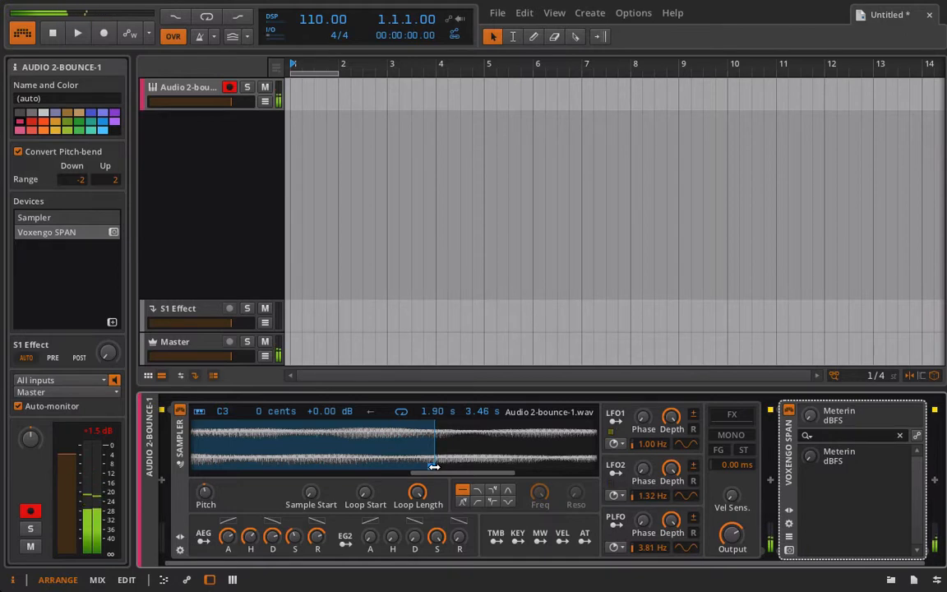
left_click_drag(435, 472, 501, 475)
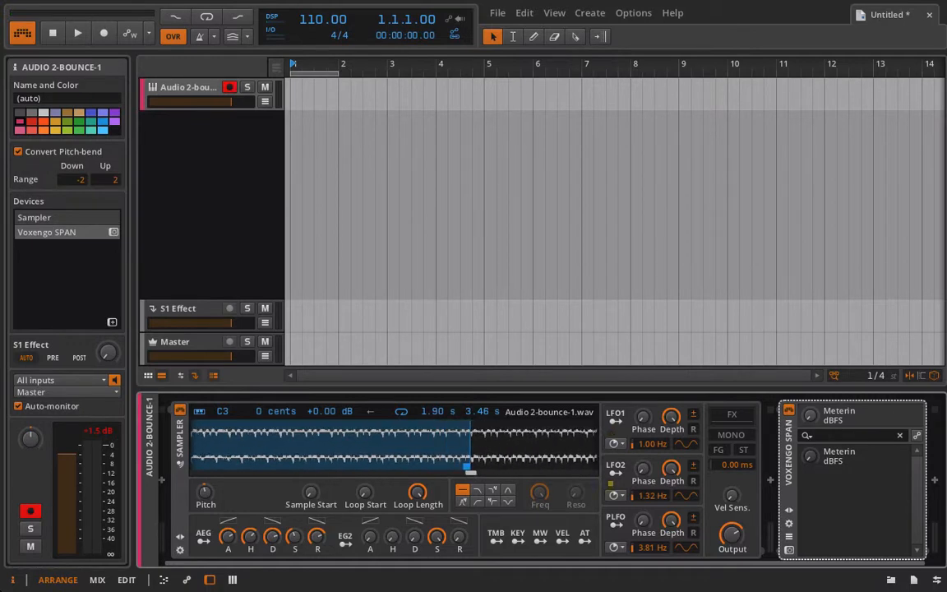
left_click_drag(471, 473, 469, 473)
scroll(499, 440, "right", 3)
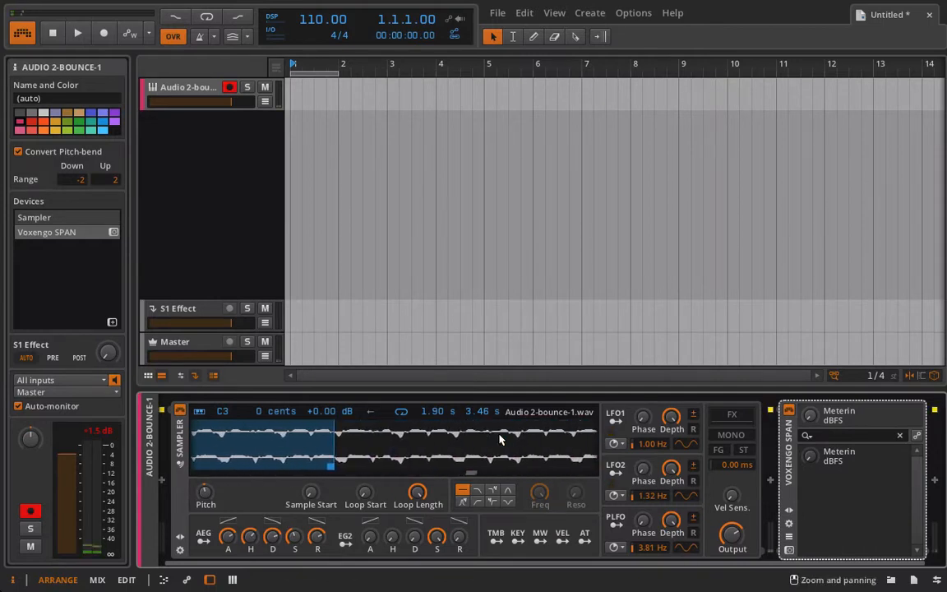
left_click_drag(355, 465, 302, 477)
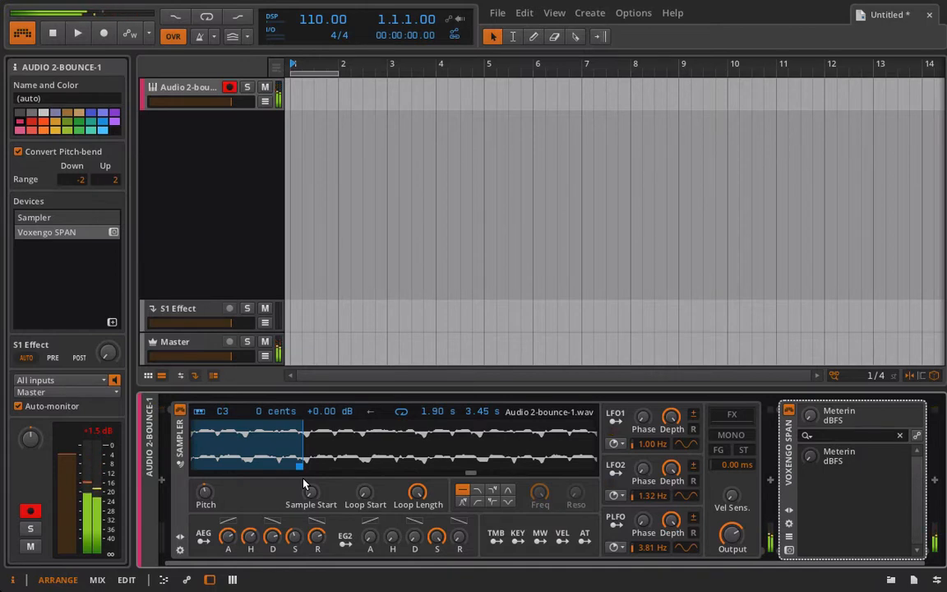
Step: Lengthen the amp envelope's release and curve its release shape, and adjust the Sampler's output level
left_click_drag(321, 536, 322, 519)
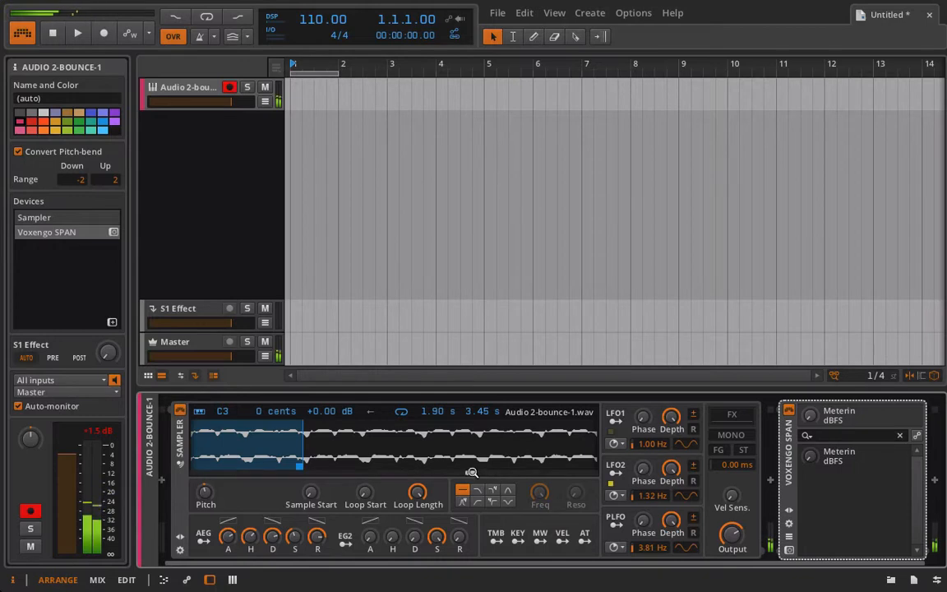
left_click_drag(469, 445, 396, 476)
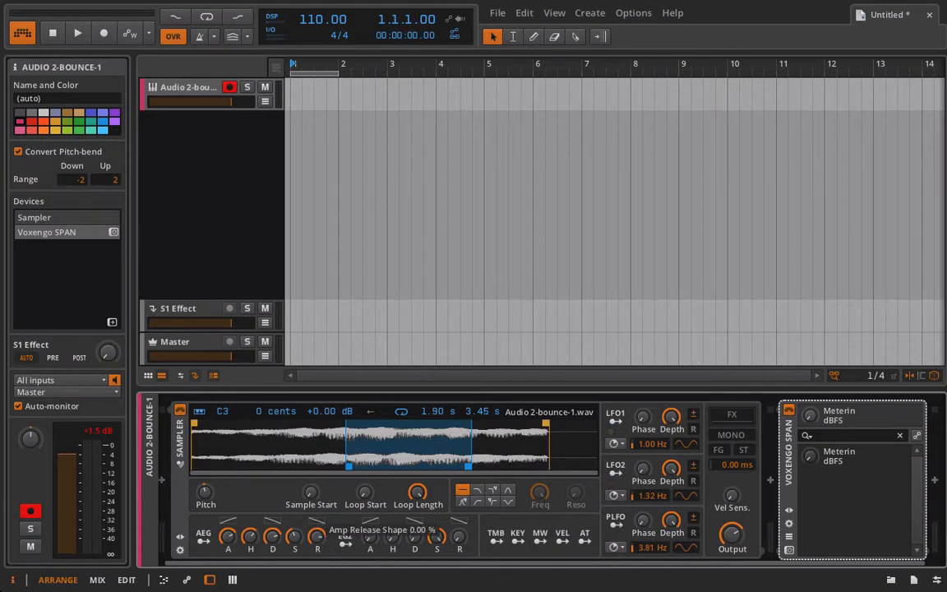
left_click_drag(317, 523, 316, 522)
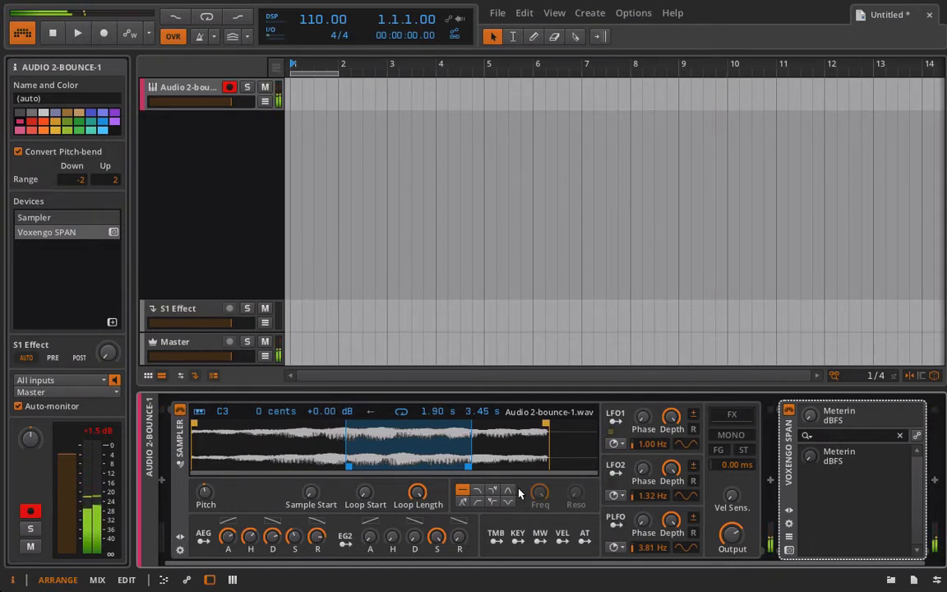
left_click_drag(731, 536, 731, 557)
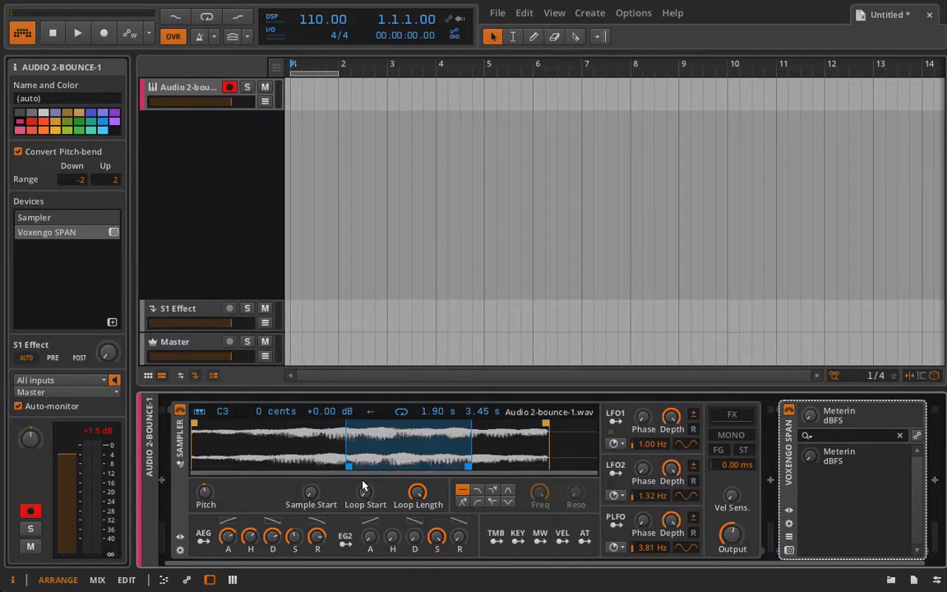
Step: Enable the Sampler's low-pass filter and lower its cutoff frequency to about 394 Hz
left_click_drag(393, 443, 374, 435)
left_click(480, 491)
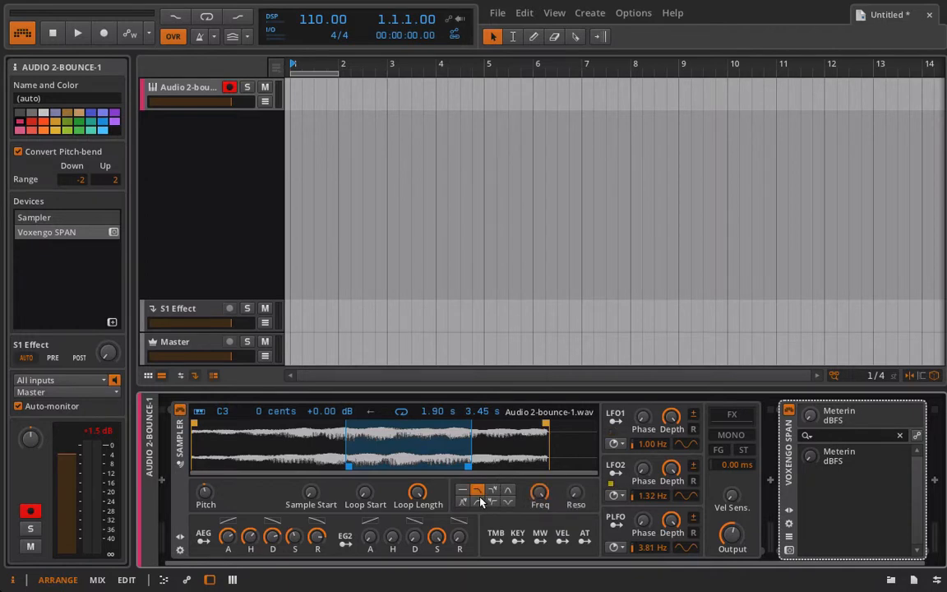
left_click_drag(539, 493, 539, 518)
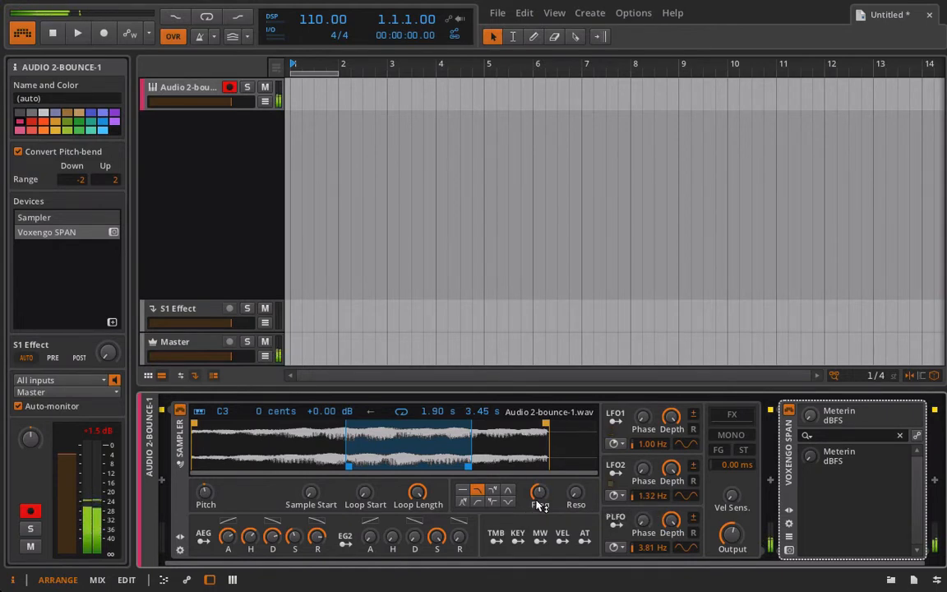
left_click_drag(537, 502, 537, 505)
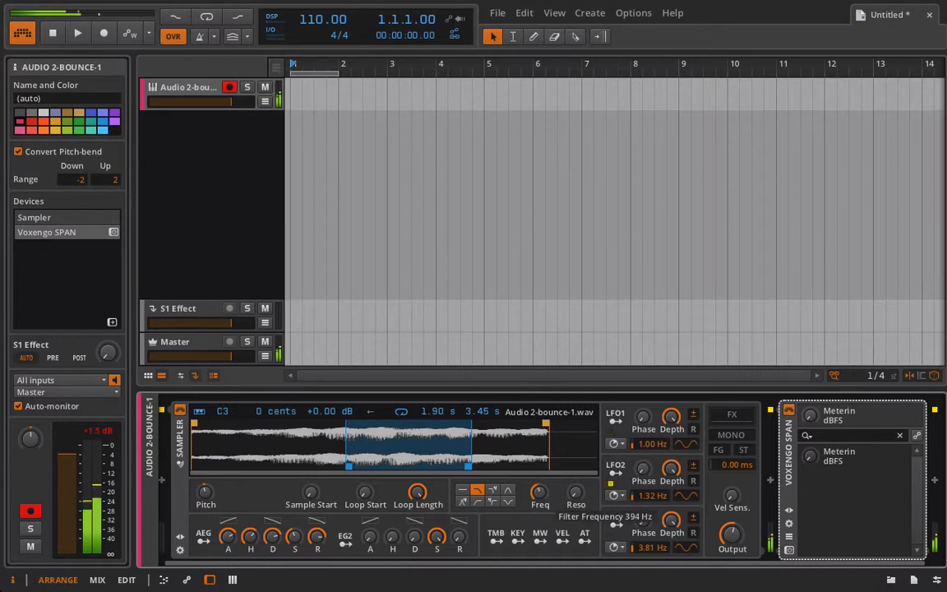
Step: Assign EG2 to modulate the filter frequency by +45
left_click(345, 541)
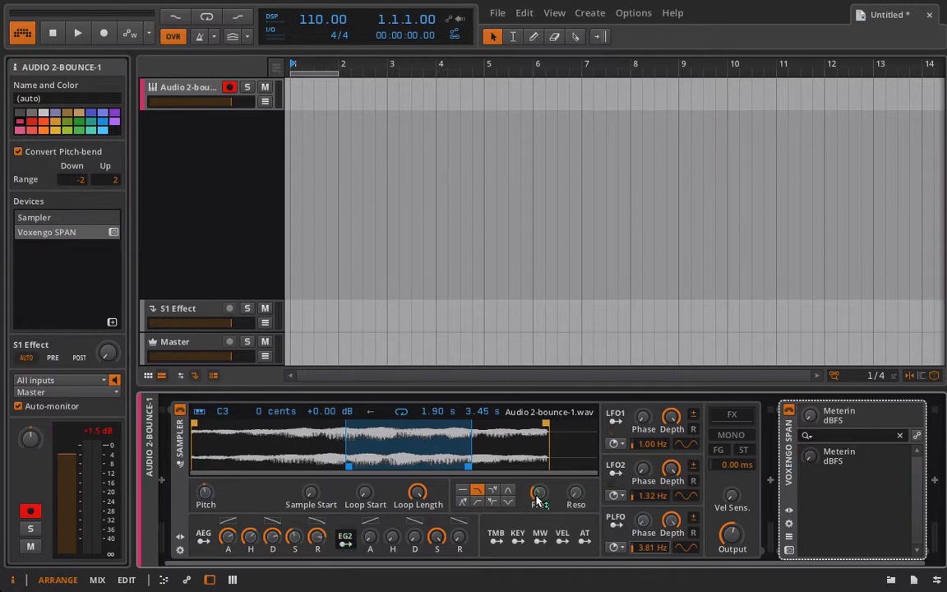
left_click_drag(538, 497, 538, 485)
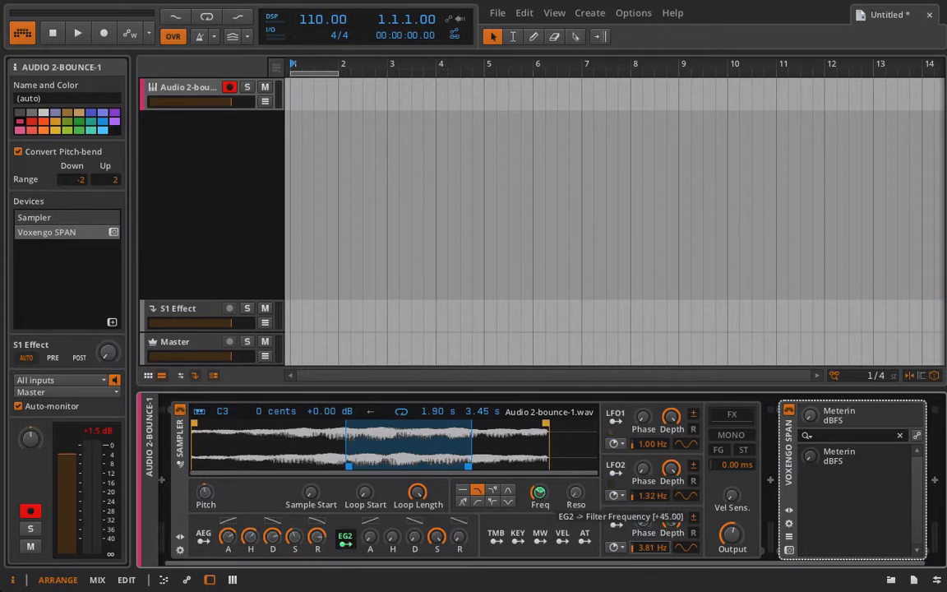
left_click(345, 542)
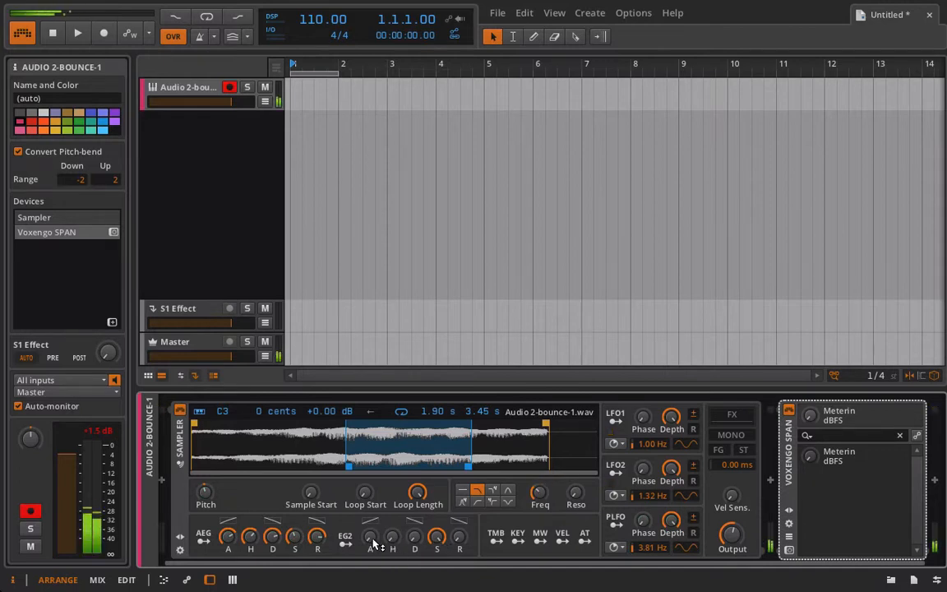
Step: Shape EG2 with a longer curved attack, longer hold, decay and release and a lower sustain, and readjust the filter cutoff
left_click_drag(372, 547, 373, 501)
mouse_move(373, 541)
left_mouse_down()
mouse_move(374, 553)
mouse_move(371, 529)
left_mouse_up()
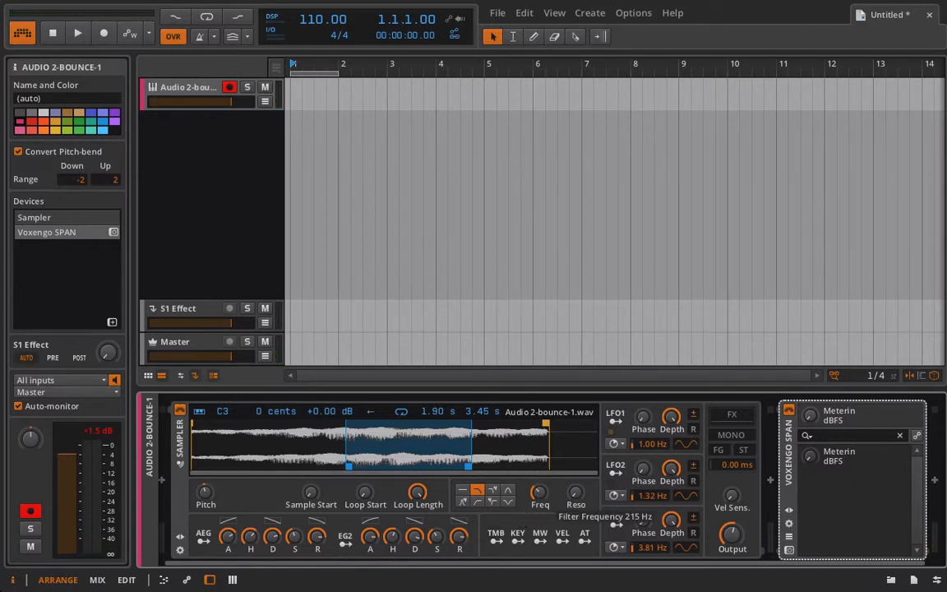
left_click_drag(538, 498, 538, 491)
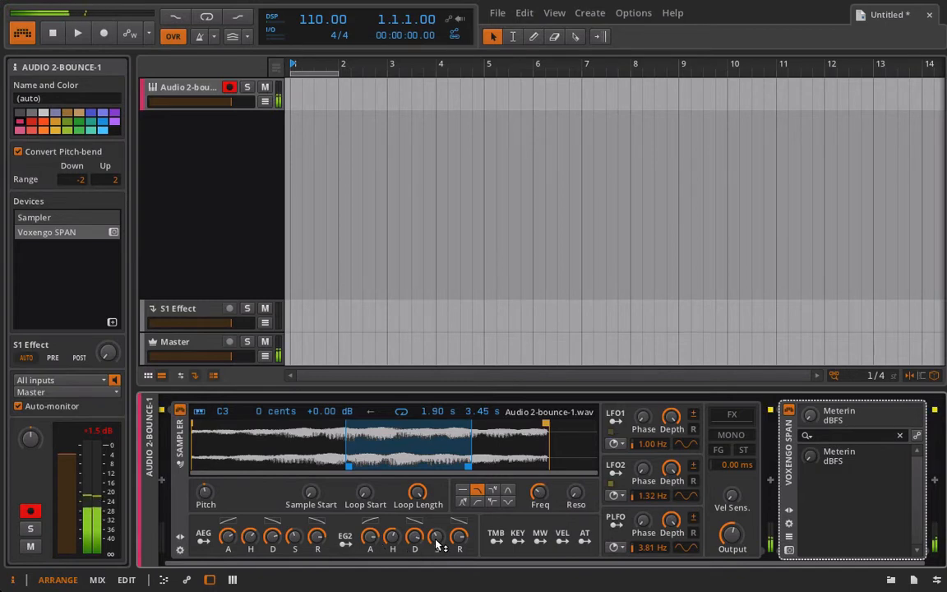
left_click_drag(441, 549, 415, 544)
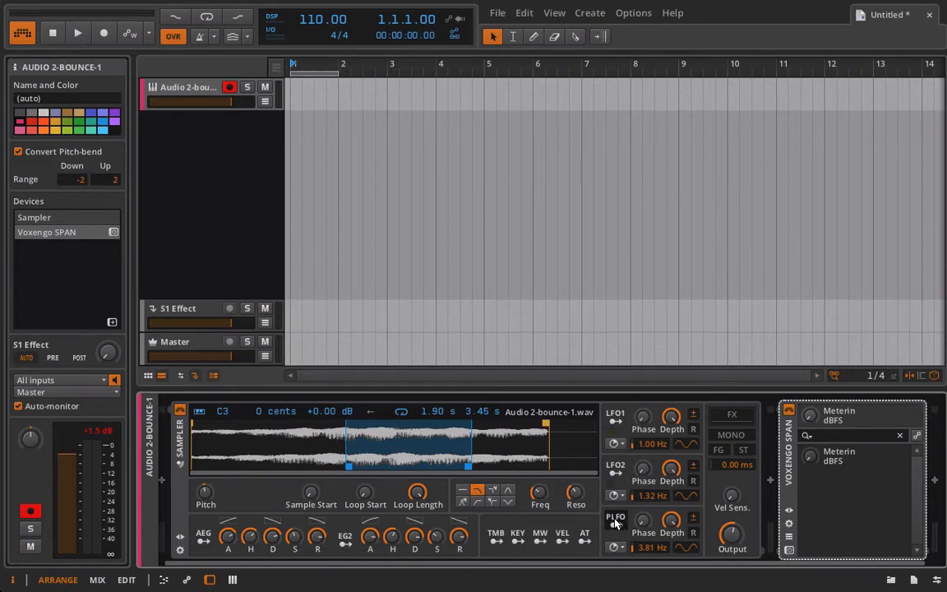
Step: Add a Chorus device to the Sampler's nested FX chain
left_click(733, 416)
left_click(771, 481)
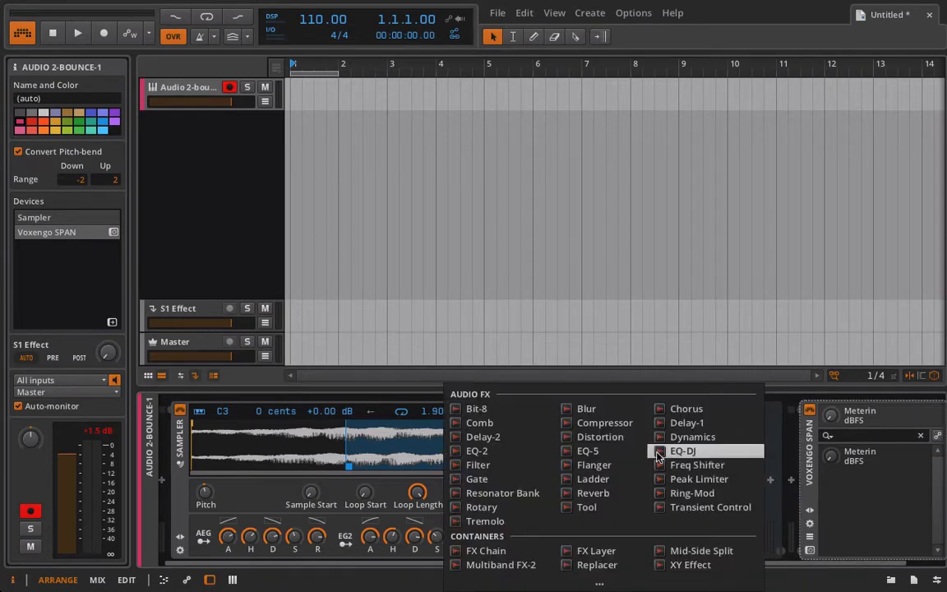
left_click(685, 408)
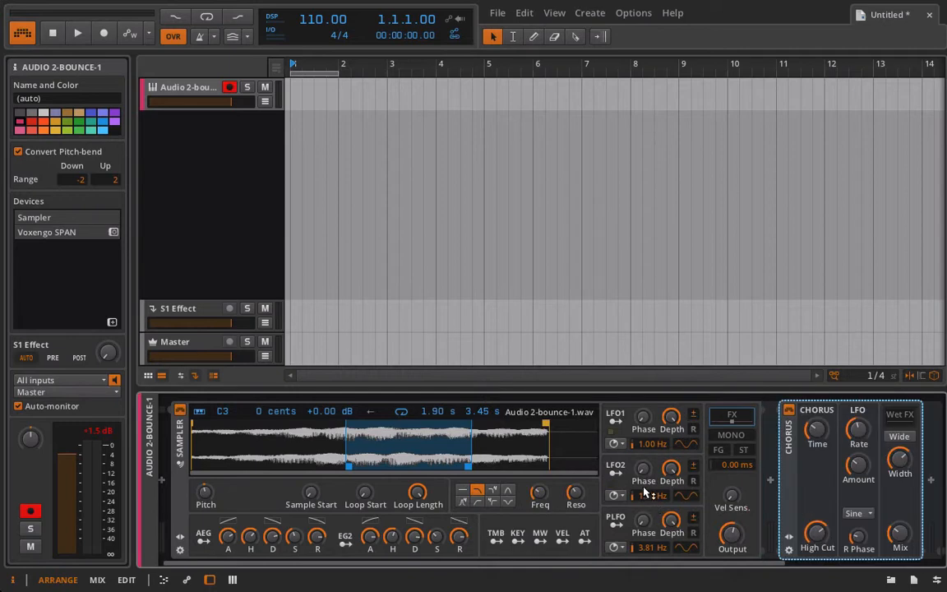
Step: Assign the PLFO to modulate the filter resonance by a positive amount
left_click(615, 418)
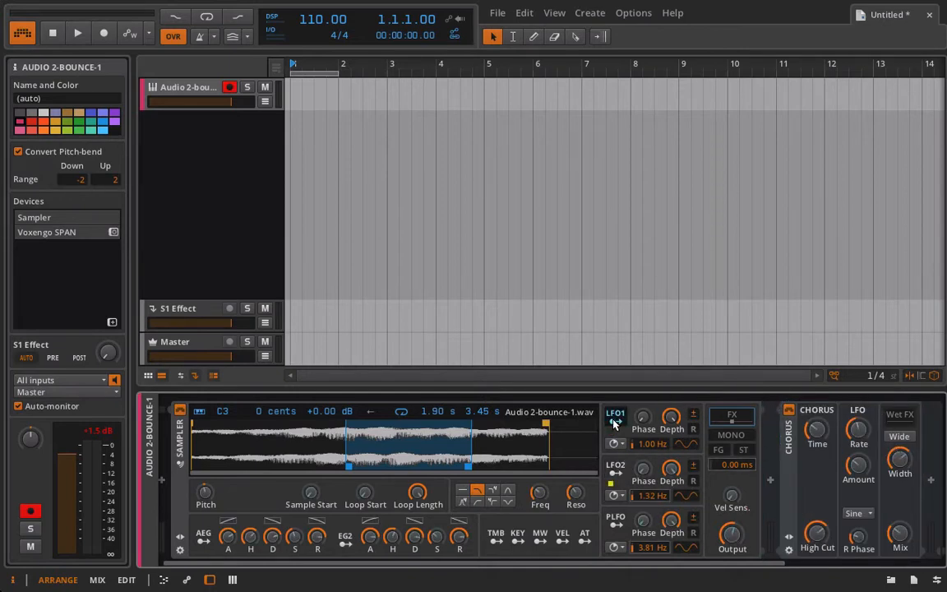
left_click(615, 523)
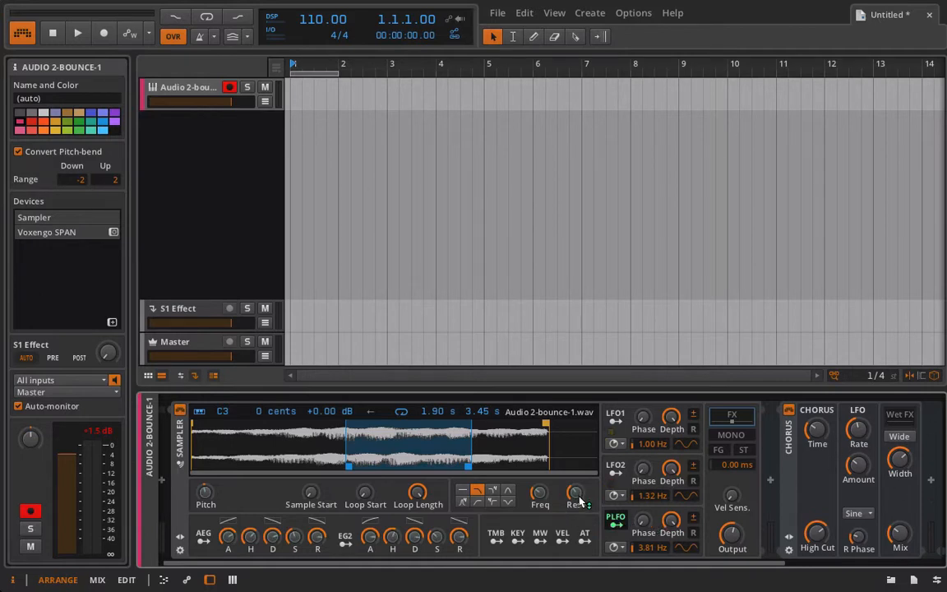
left_click_drag(588, 499, 588, 485)
left_click(617, 523)
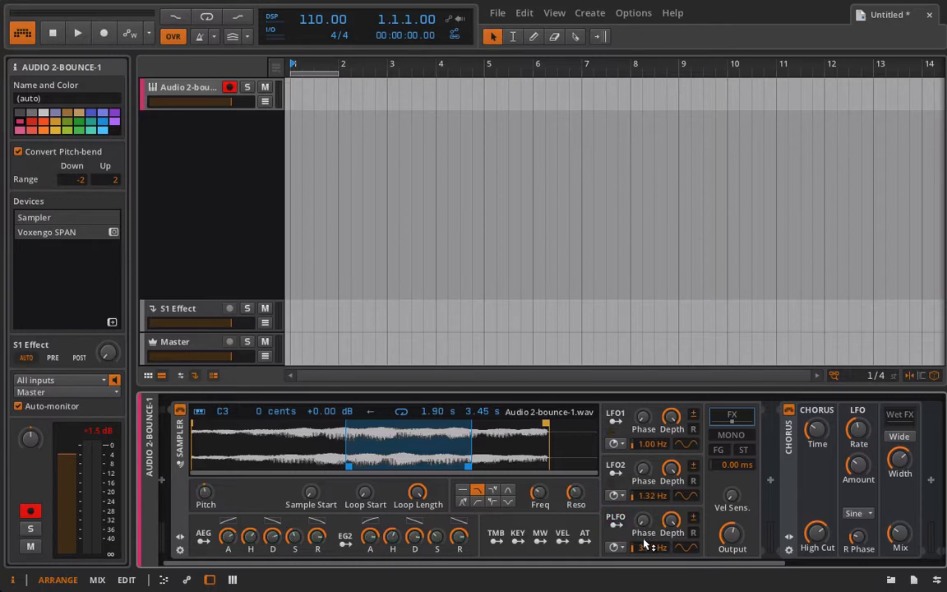
Step: Set the PLFO rate to 0.31 Hz with a depth of about 76%, and turn on its retrigger option
left_click_drag(654, 549, 655, 567)
double_click(654, 549)
left_click(649, 548)
left_click(622, 541)
left_click_drag(671, 520, 671, 522)
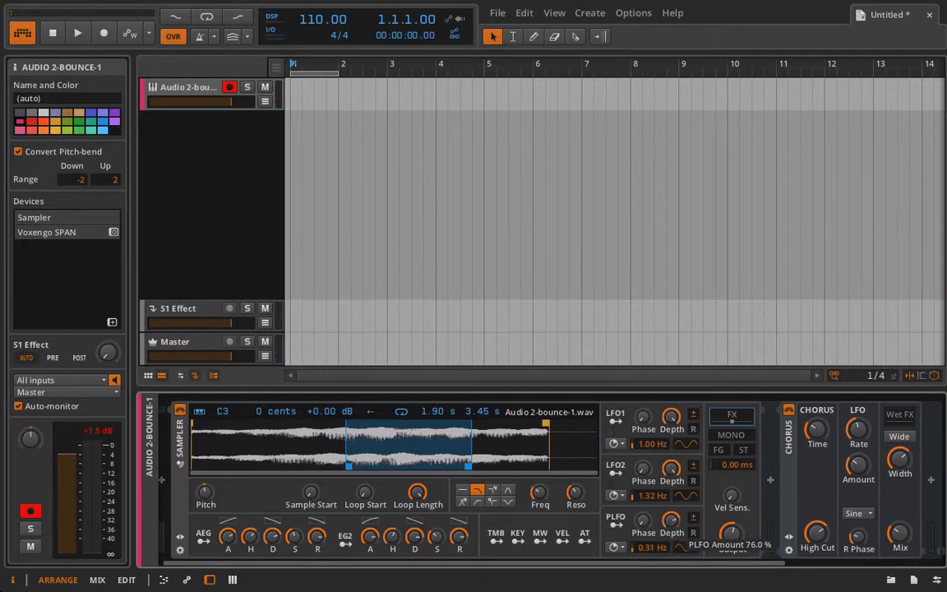
left_click(694, 534)
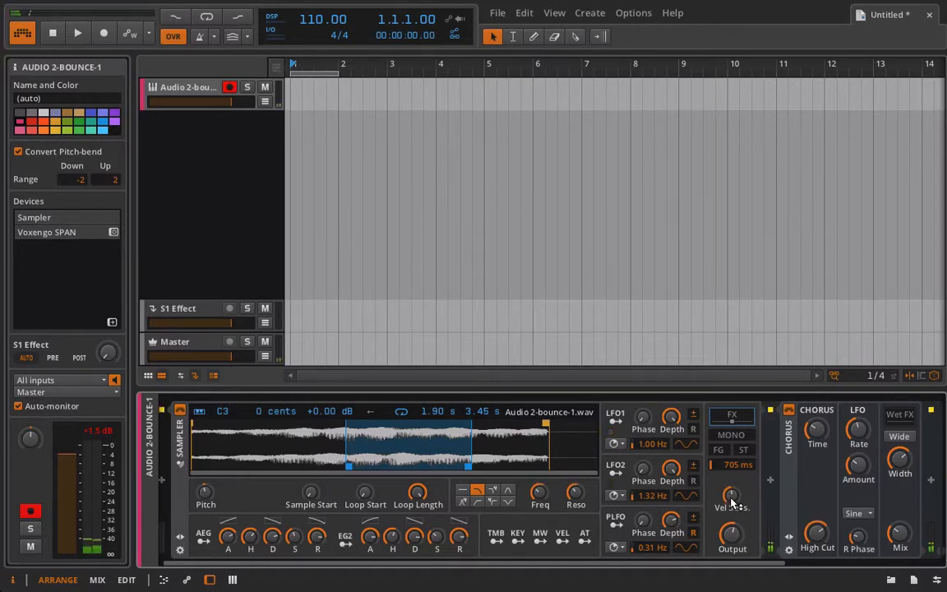
Step: Reset the Sampler's glide time to 0 ms and delete the Chorus from its FX chain
left_click_drag(729, 467, 729, 514)
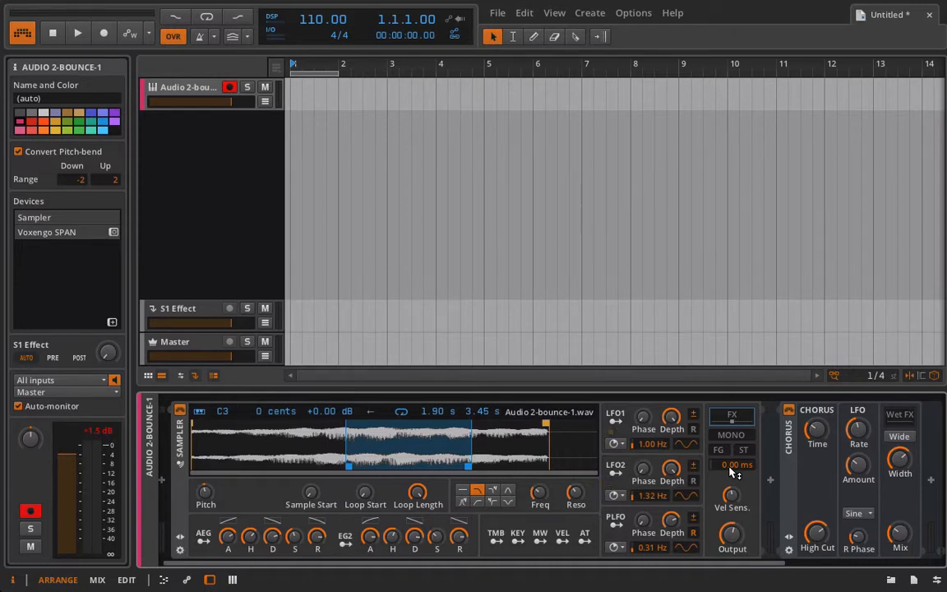
left_click(787, 444)
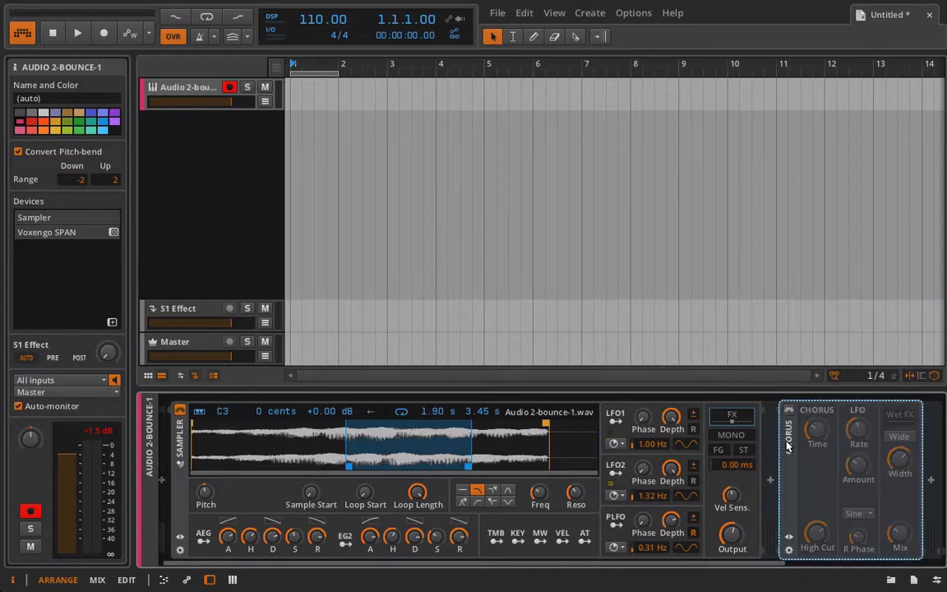
key("Delete")
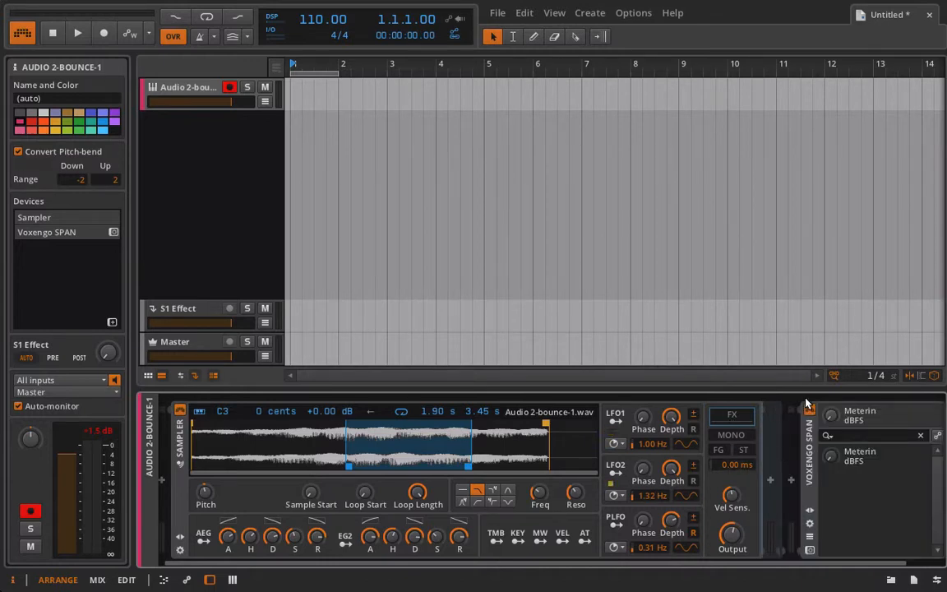